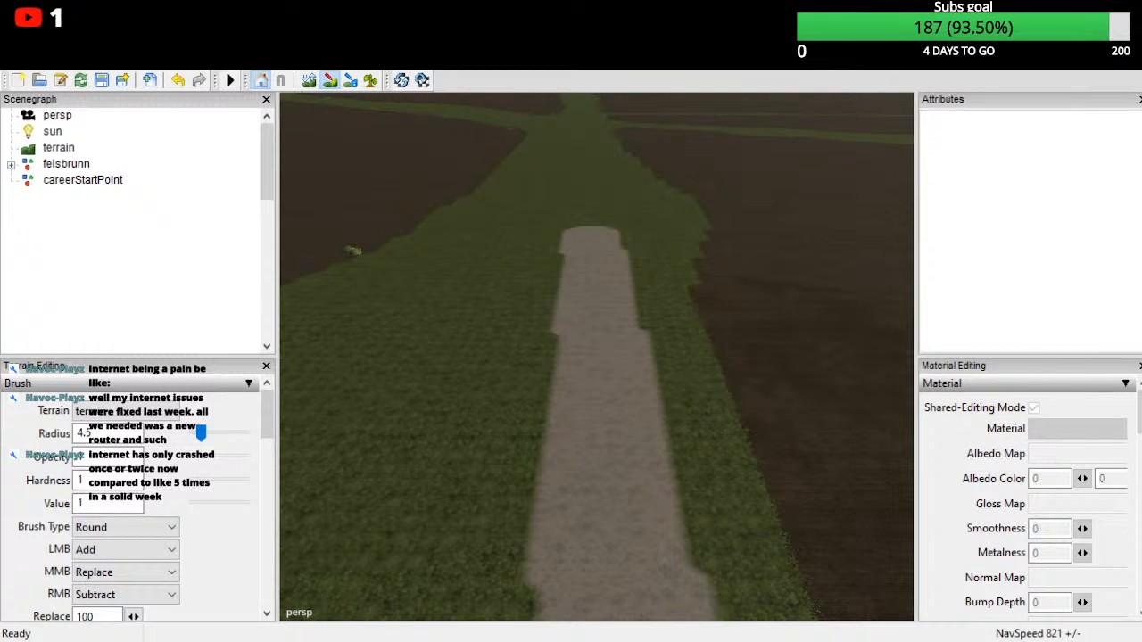
# Step: Paint the grey road surface along the middle of the grass strip up to the multi-way grass junction ahead
pyautogui.keyDown('alt'); pyautogui.moveTo(874, 640); pyautogui.dragTo(863, 528); pyautogui.keyUp('alt')
pyautogui.moveTo(879, 490)
pyautogui.mouseDown()
pyautogui.moveTo(889, 624)
pyautogui.moveTo(902, 603)
pyautogui.moveTo(878, 628)
pyautogui.mouseUp()
pyautogui.scroll(2, 901, 593)
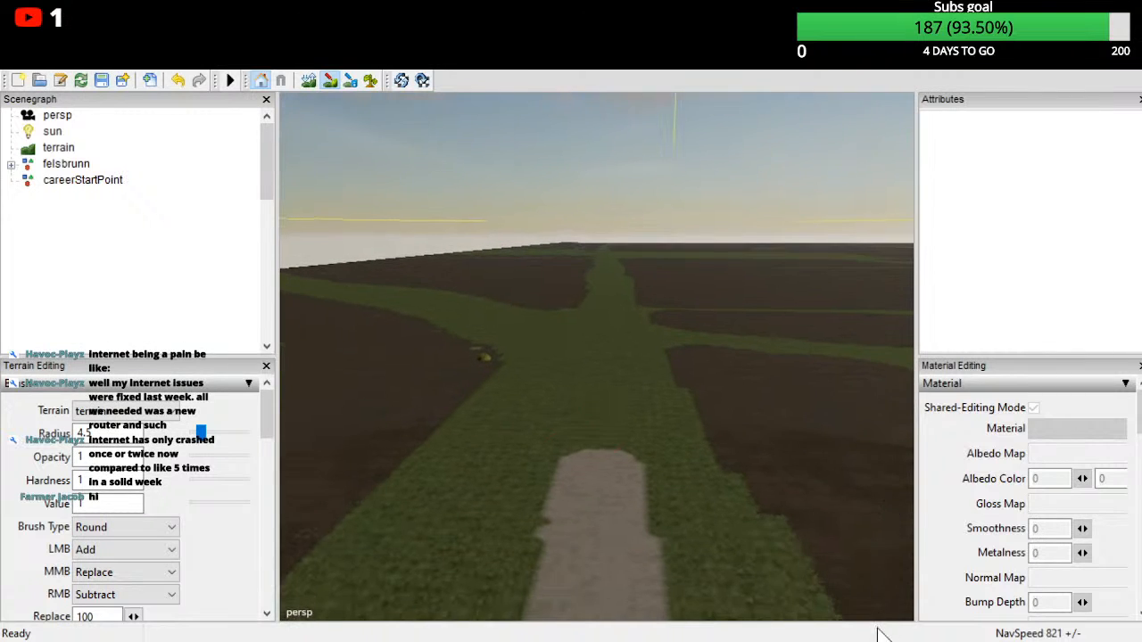
pyautogui.moveTo(922, 455); pyautogui.dragTo(901, 635)
pyautogui.keyDown('alt'); pyautogui.moveTo(924, 495); pyautogui.dragTo(909, 635); pyautogui.keyUp('alt')
pyautogui.scroll(-5, 910, 635)
pyautogui.moveTo(598, 374)
pyautogui.keyDown('alt'); pyautogui.mouseDown()
pyautogui.moveTo(651, 313)
pyautogui.moveTo(700, 301)
pyautogui.moveTo(628, 314)
pyautogui.moveTo(710, 303)
pyautogui.moveTo(585, 316)
pyautogui.moveTo(648, 392)
pyautogui.moveTo(651, 419)
pyautogui.moveTo(630, 444)
pyautogui.mouseUp(); pyautogui.keyUp('alt')
pyautogui.scroll(6, 647, 392)
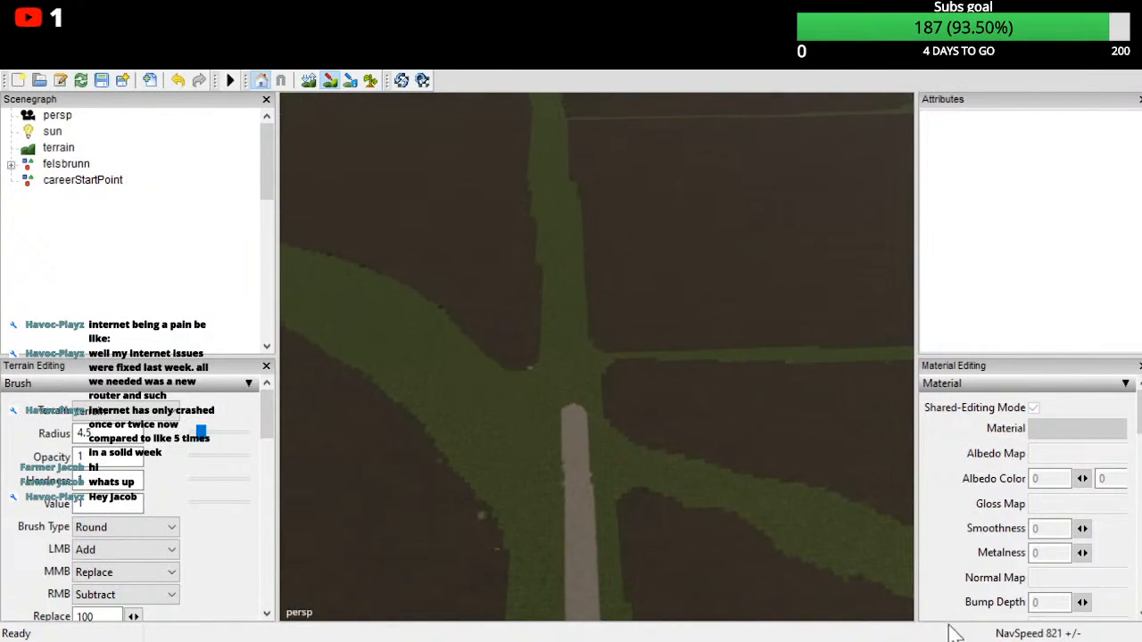
# Step: Extend the grey road beyond the grass junction along the strip toward the large grass area
pyautogui.scroll(4, 631, 443)
pyautogui.moveTo(548, 255)
pyautogui.mouseDown()
pyautogui.moveTo(547, 459)
pyautogui.moveTo(528, 418)
pyautogui.mouseUp()
pyautogui.scroll(3, 527, 417)
pyautogui.moveTo(612, 250)
pyautogui.mouseDown()
pyautogui.moveTo(612, 466)
pyautogui.moveTo(933, 610)
pyautogui.moveTo(907, 559)
pyautogui.moveTo(895, 490)
pyautogui.mouseUp()
pyautogui.scroll(4, 612, 353)
pyautogui.scroll(4, 937, 588)
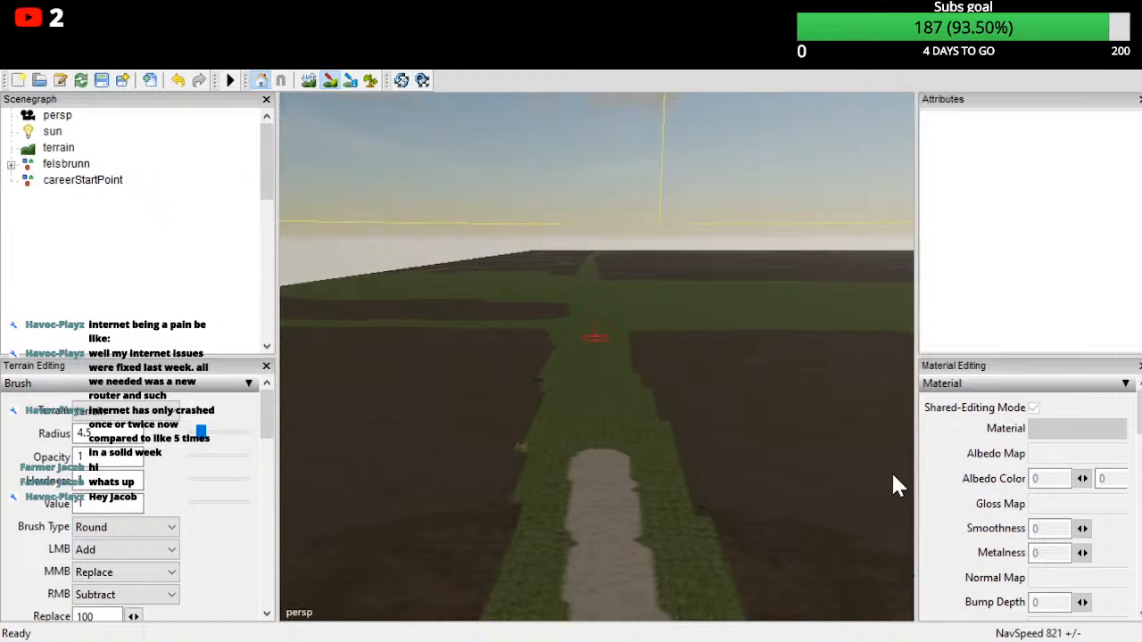
pyautogui.moveTo(593, 333)
pyautogui.mouseDown()
pyautogui.moveTo(606, 469)
pyautogui.moveTo(916, 632)
pyautogui.mouseUp()
pyautogui.scroll(4, 918, 620)
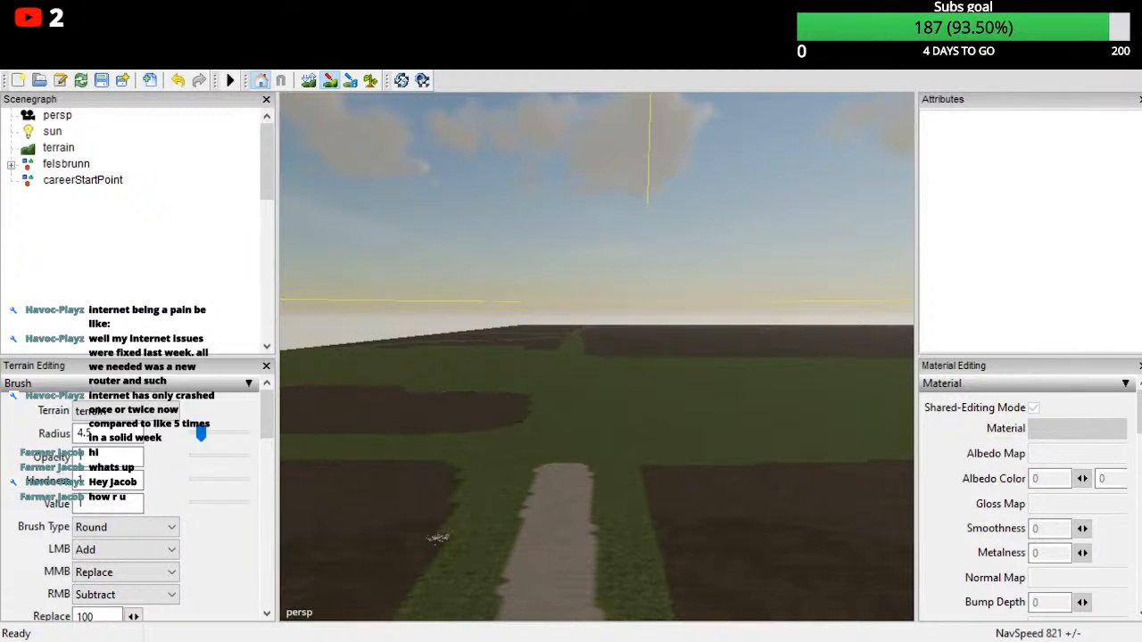
pyautogui.keyDown('alt'); pyautogui.moveTo(879, 383); pyautogui.dragTo(1006, 628); pyautogui.keyUp('alt')
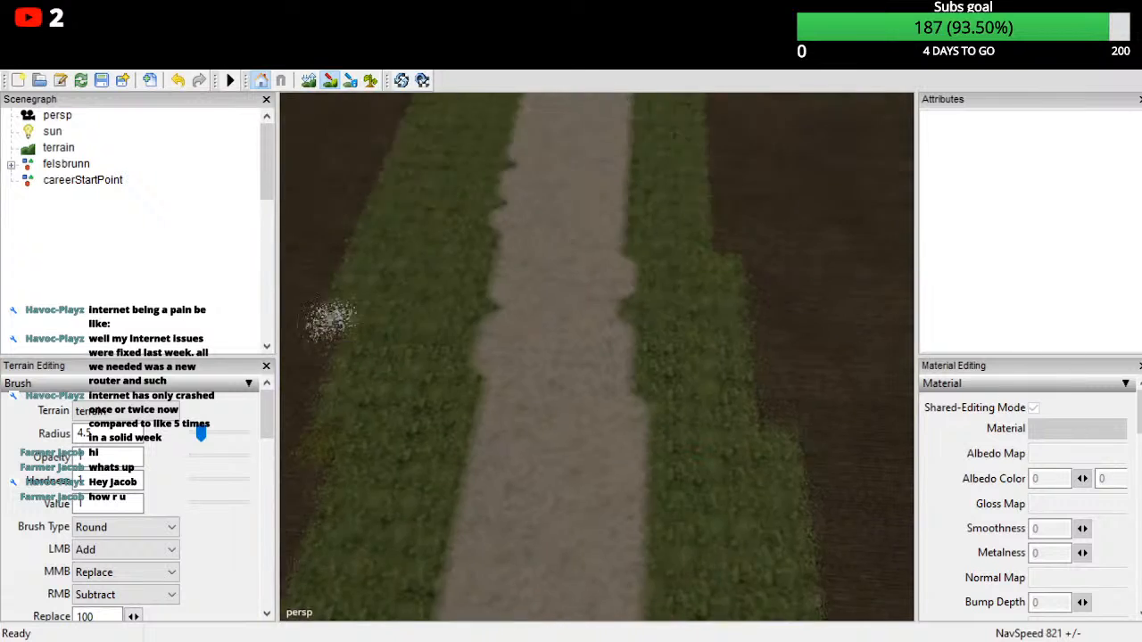
# Step: Examine the whole map from above to check how far the two painted main roads reach
pyautogui.scroll(-5, 595, 357)
pyautogui.scroll(-5, 595, 356)
pyautogui.keyDown('alt'); pyautogui.moveTo(874, 428); pyautogui.dragTo(530, 605); pyautogui.keyUp('alt')
pyautogui.scroll(-2, 761, 495)
pyautogui.scroll(5, 596, 357)
pyautogui.scroll(-4, 857, 468)
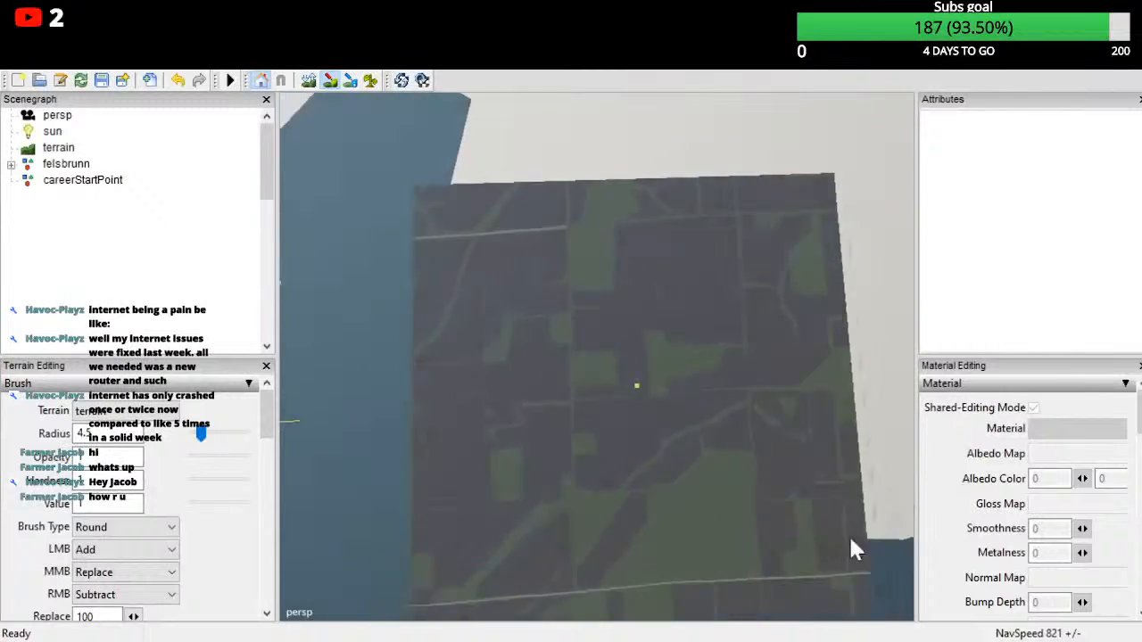
pyautogui.keyDown('alt'); pyautogui.moveTo(1034, 512); pyautogui.dragTo(1052, 492); pyautogui.keyUp('alt')
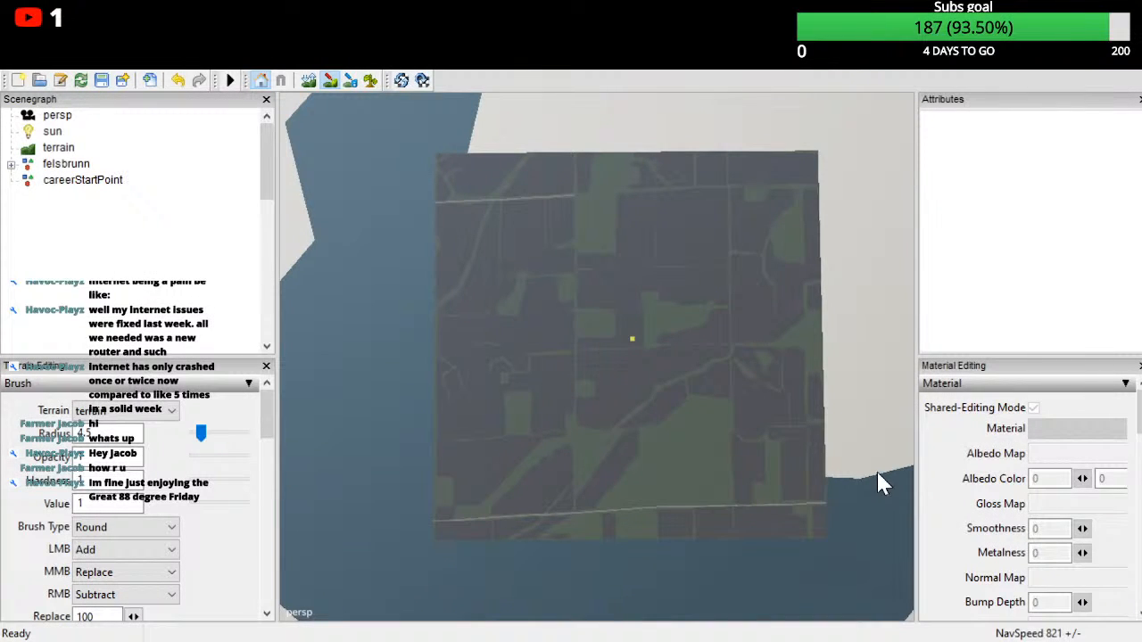
pyautogui.keyDown('alt'); pyautogui.moveTo(838, 571); pyautogui.dragTo(846, 522); pyautogui.keyUp('alt')
# Step: Paint a road stretch onto the large grass area, in line with the end of the unfinished road
pyautogui.scroll(6, 845, 522)
pyautogui.scroll(-5, 791, 558)
pyautogui.keyDown('alt'); pyautogui.moveTo(791, 557); pyautogui.dragTo(955, 559); pyautogui.keyUp('alt')
pyautogui.scroll(7, 995, 500)
pyautogui.scroll(-6, 934, 620)
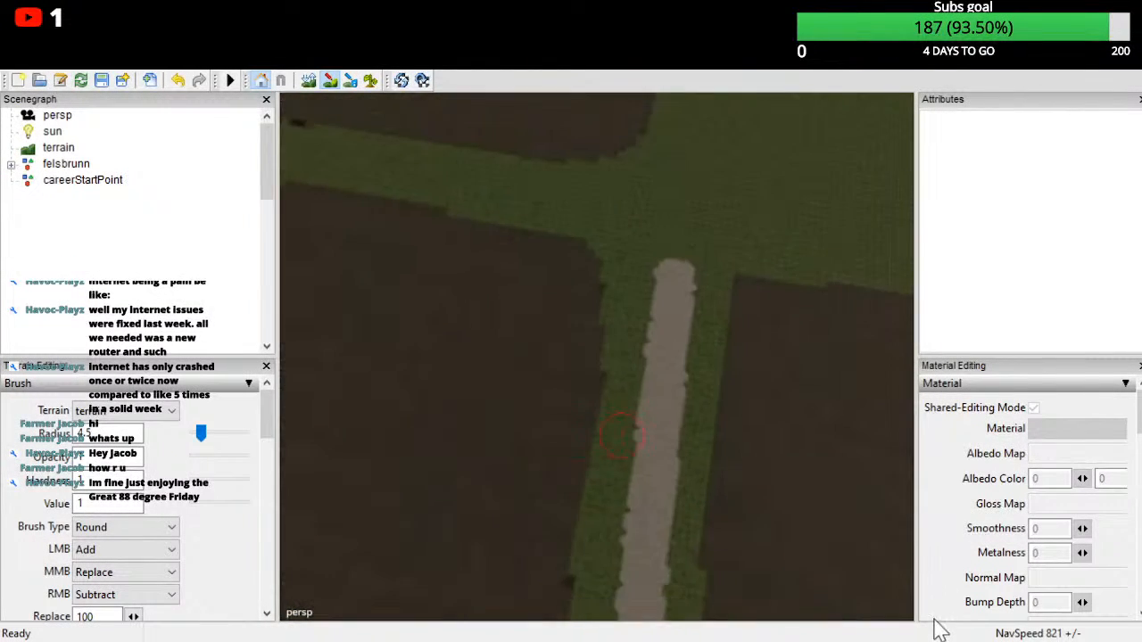
pyautogui.keyDown('alt'); pyautogui.moveTo(932, 620); pyautogui.dragTo(1021, 532); pyautogui.keyUp('alt')
pyautogui.scroll(4, 985, 611)
pyautogui.keyDown('alt'); pyautogui.moveTo(985, 611); pyautogui.dragTo(1035, 544); pyautogui.keyUp('alt')
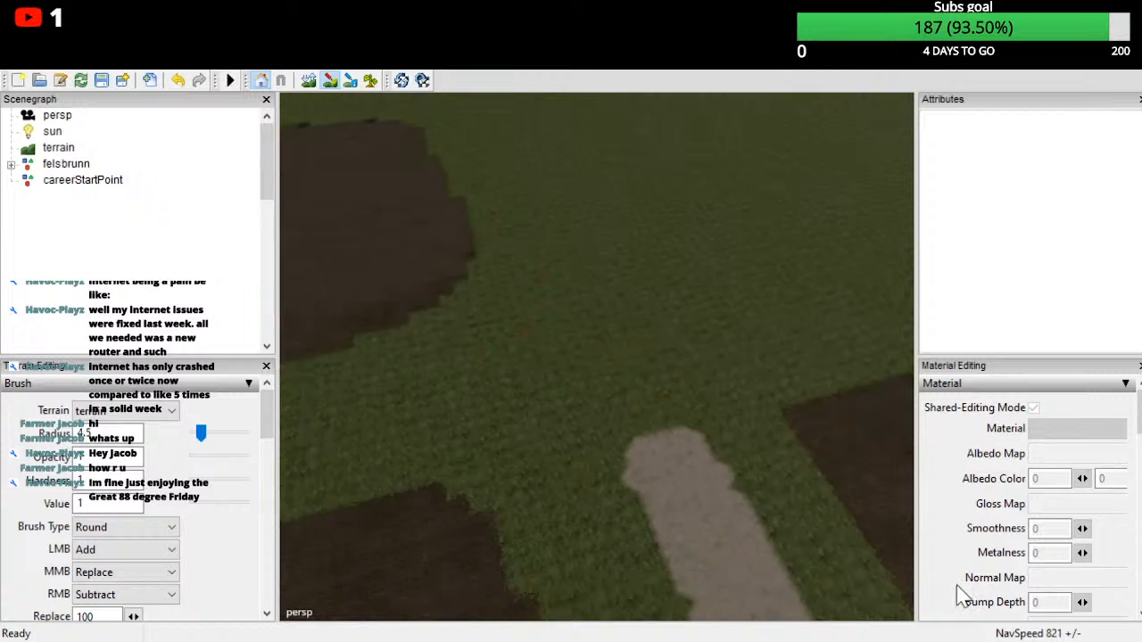
pyautogui.keyDown('alt'); pyautogui.moveTo(910, 573); pyautogui.dragTo(990, 536); pyautogui.keyUp('alt')
pyautogui.scroll(4, 946, 580)
pyautogui.moveTo(928, 607)
pyautogui.keyDown('alt'); pyautogui.mouseDown()
pyautogui.moveTo(792, 610)
pyautogui.moveTo(763, 472)
pyautogui.mouseUp(); pyautogui.keyUp('alt')
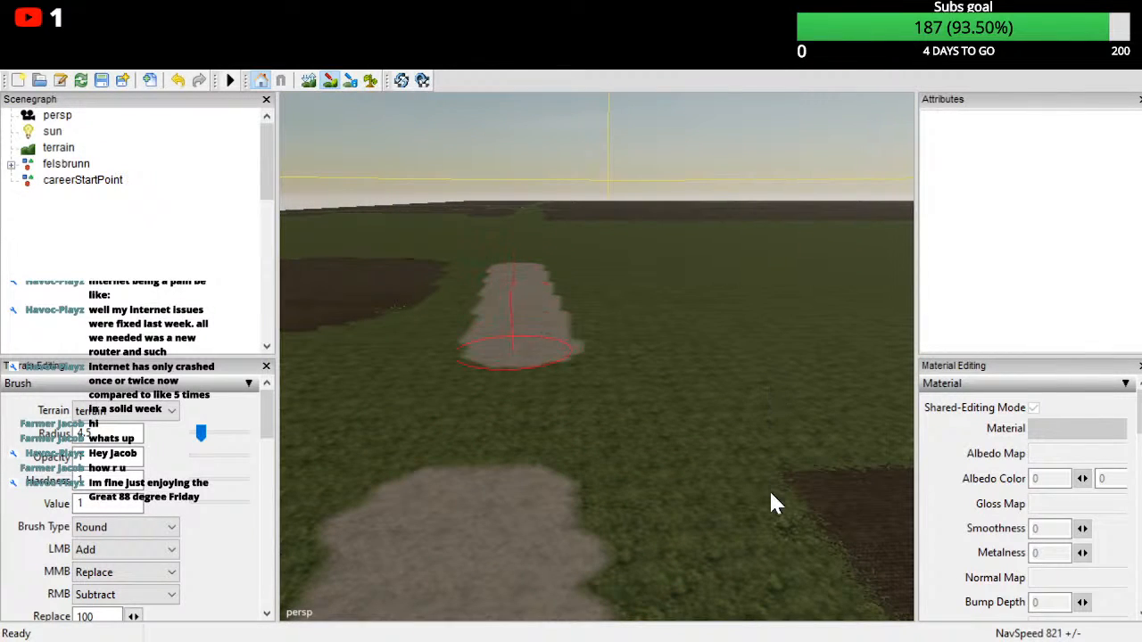
# Step: Fill the gap to the new stretch and carry the road on across the large grass area
pyautogui.keyDown('alt'); pyautogui.moveTo(934, 566); pyautogui.dragTo(963, 517); pyautogui.keyUp('alt')
pyautogui.scroll(2, 890, 470)
pyautogui.scroll(5, 883, 481)
pyautogui.moveTo(969, 388); pyautogui.dragTo(961, 576)
pyautogui.moveTo(961, 623)
pyautogui.keyDown('alt'); pyautogui.mouseDown()
pyautogui.moveTo(978, 520)
pyautogui.moveTo(1016, 554)
pyautogui.mouseUp(); pyautogui.keyUp('alt')
pyautogui.scroll(3, 979, 521)
# Step: Continue painting the road along the narrow grass strip beyond the large grass area
pyautogui.moveTo(888, 479)
pyautogui.mouseDown()
pyautogui.moveTo(928, 640)
pyautogui.moveTo(940, 615)
pyautogui.mouseUp()
pyautogui.scroll(3, 943, 613)
pyautogui.keyDown('alt'); pyautogui.moveTo(941, 573); pyautogui.dragTo(946, 640); pyautogui.keyUp('alt')
pyautogui.moveTo(907, 462)
pyautogui.mouseDown()
pyautogui.moveTo(918, 632)
pyautogui.moveTo(944, 641)
pyautogui.moveTo(903, 621)
pyautogui.moveTo(928, 640)
pyautogui.moveTo(931, 621)
pyautogui.mouseUp()
pyautogui.scroll(3, 937, 628)
pyautogui.moveTo(925, 453)
pyautogui.mouseDown()
pyautogui.moveTo(944, 630)
pyautogui.moveTo(933, 461)
pyautogui.mouseUp()
pyautogui.scroll(7, 949, 598)
pyautogui.moveTo(901, 348)
pyautogui.mouseDown()
pyautogui.moveTo(918, 616)
pyautogui.moveTo(833, 621)
pyautogui.moveTo(1037, 420)
pyautogui.moveTo(846, 638)
pyautogui.mouseUp()
# Step: Save the map with the extended road
pyautogui.scroll(-10, 833, 621)
pyautogui.scroll(-5, 845, 639)
pyautogui.scroll(-2, 596, 357)
pyautogui.keyDown('alt'); pyautogui.moveTo(595, 357); pyautogui.dragTo(599, 267); pyautogui.keyUp('alt')
pyautogui.hotkey('ctrl', 's')
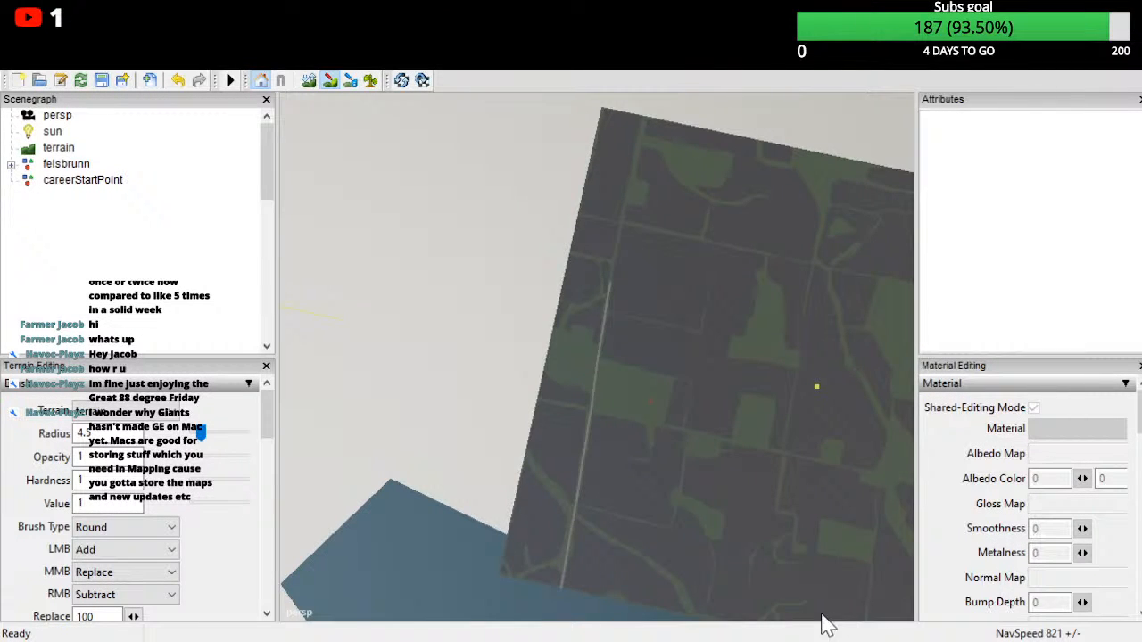
# Step: Try to extend the road from its end along the narrow strip toward the next side-strip junction
pyautogui.keyDown('alt'); pyautogui.moveTo(826, 617); pyautogui.dragTo(882, 598); pyautogui.keyUp('alt')
pyautogui.keyDown('alt'); pyautogui.moveTo(882, 597); pyautogui.dragTo(1028, 229, button='right'); pyautogui.keyUp('alt')
pyautogui.keyDown('alt'); pyautogui.moveTo(892, 611); pyautogui.dragTo(913, 540); pyautogui.keyUp('alt')
pyautogui.keyDown('alt'); pyautogui.moveTo(912, 540); pyautogui.dragTo(957, 370, button='right'); pyautogui.keyUp('alt')
pyautogui.keyDown('alt'); pyautogui.moveTo(870, 620); pyautogui.dragTo(881, 472); pyautogui.keyUp('alt')
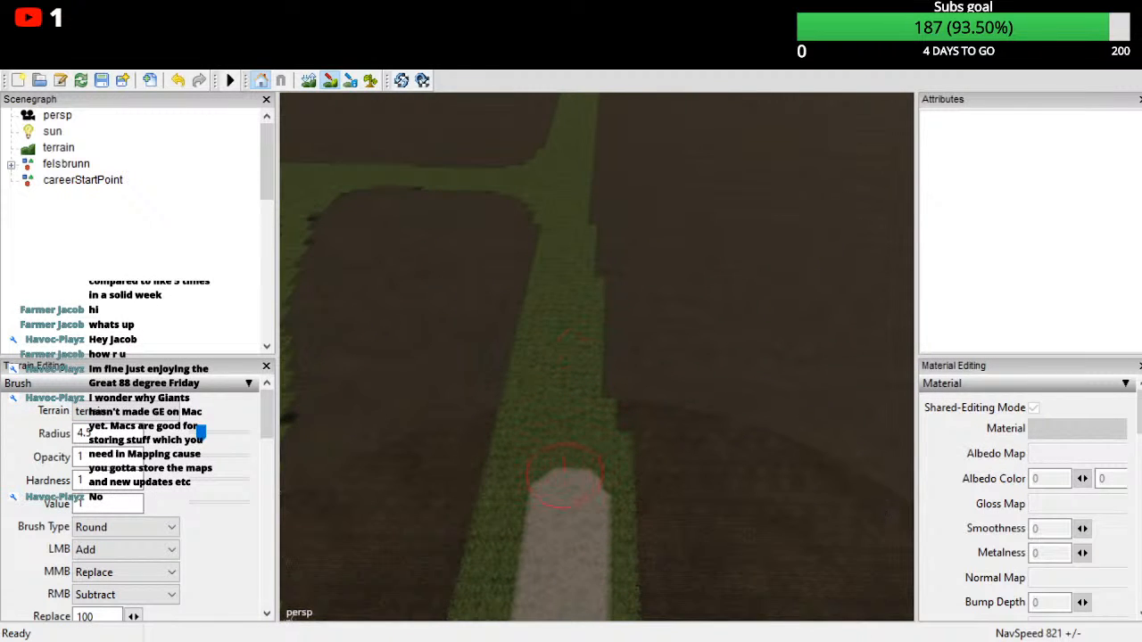
pyautogui.moveTo(858, 641); pyautogui.dragTo(885, 113)
pyautogui.keyDown('alt'); pyautogui.moveTo(928, 553); pyautogui.dragTo(927, 366); pyautogui.keyUp('alt')
pyautogui.scroll(3, 932, 348)
pyautogui.keyDown('alt'); pyautogui.moveTo(933, 344); pyautogui.dragTo(940, 403, button='right'); pyautogui.keyUp('alt')
pyautogui.keyDown('alt'); pyautogui.moveTo(941, 403); pyautogui.dragTo(913, 571); pyautogui.keyUp('alt')
pyautogui.moveTo(913, 571)
pyautogui.keyDown('alt'); pyautogui.mouseDown(button='right')
pyautogui.moveTo(902, 405)
pyautogui.moveTo(907, 459)
pyautogui.moveTo(937, 450)
pyautogui.mouseUp(button='right'); pyautogui.keyUp('alt')
pyautogui.keyDown('alt'); pyautogui.moveTo(938, 449); pyautogui.dragTo(954, 365); pyautogui.keyUp('alt')
pyautogui.keyDown('alt'); pyautogui.moveTo(953, 365); pyautogui.dragTo(916, 456, button='right'); pyautogui.keyUp('alt')
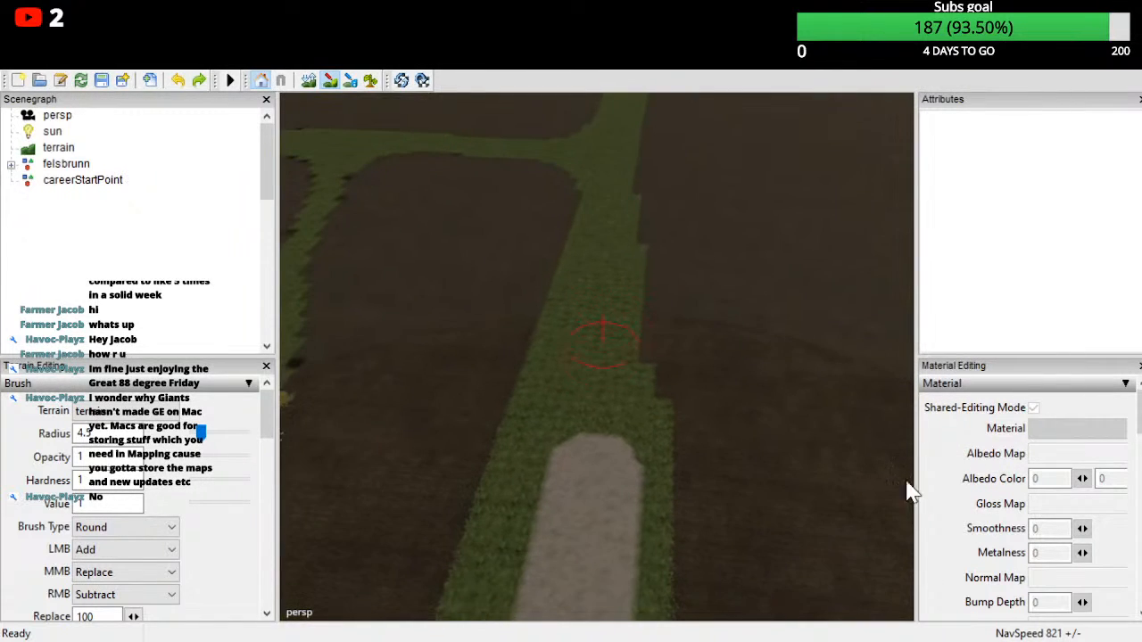
# Step: Paint the road past the side-strip junction and over the following crossing, alongside the small square grass patch
pyautogui.moveTo(896, 535); pyautogui.dragTo(924, 139)
pyautogui.keyDown('alt'); pyautogui.moveTo(912, 639); pyautogui.dragTo(908, 489); pyautogui.keyUp('alt')
pyautogui.keyDown('alt'); pyautogui.moveTo(908, 489); pyautogui.dragTo(920, 477, button='right'); pyautogui.keyUp('alt')
pyautogui.keyDown('alt'); pyautogui.moveTo(920, 476); pyautogui.dragTo(984, 541); pyautogui.keyUp('alt')
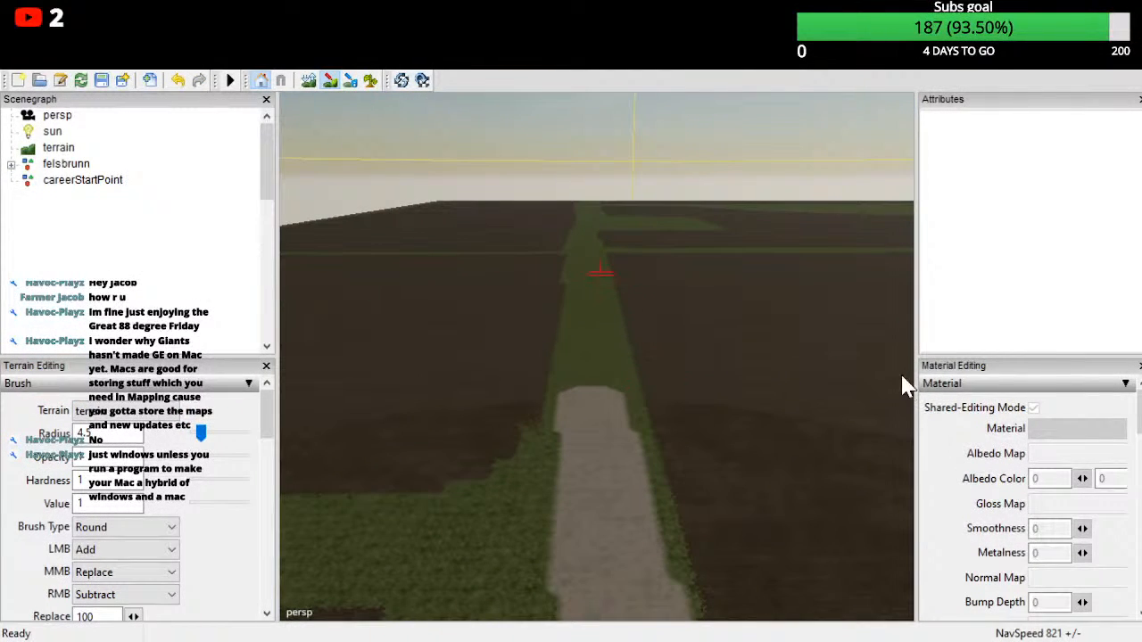
pyautogui.moveTo(882, 366); pyautogui.dragTo(881, 471)
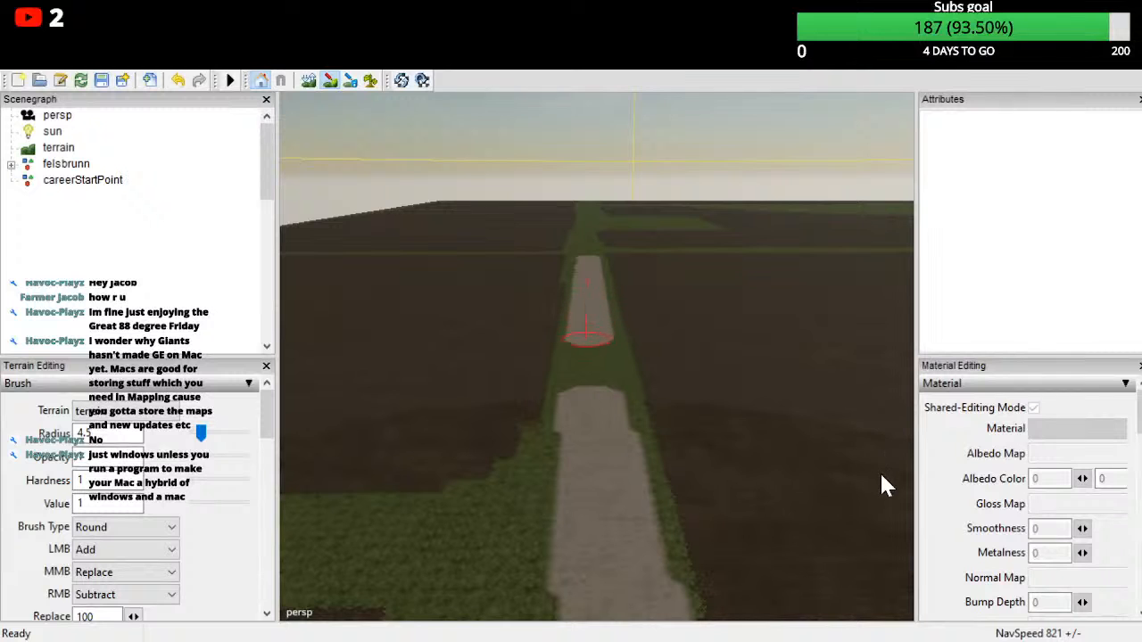
pyautogui.keyDown('alt'); pyautogui.moveTo(886, 638); pyautogui.dragTo(891, 560); pyautogui.keyUp('alt')
pyautogui.keyDown('alt'); pyautogui.moveTo(891, 560); pyautogui.dragTo(894, 500, button='right'); pyautogui.keyUp('alt')
pyautogui.moveTo(894, 499)
pyautogui.keyDown('alt'); pyautogui.mouseDown()
pyautogui.moveTo(893, 568)
pyautogui.moveTo(886, 469)
pyautogui.moveTo(877, 641)
pyautogui.moveTo(900, 597)
pyautogui.moveTo(943, 580)
pyautogui.moveTo(944, 478)
pyautogui.moveTo(861, 550)
pyautogui.moveTo(905, 499)
pyautogui.moveTo(898, 565)
pyautogui.moveTo(905, 511)
pyautogui.moveTo(1012, 517)
pyautogui.moveTo(1051, 241)
pyautogui.moveTo(1032, 410)
pyautogui.moveTo(1139, 499)
pyautogui.moveTo(948, 479)
pyautogui.moveTo(1065, 362)
pyautogui.moveTo(954, 479)
pyautogui.moveTo(928, 470)
pyautogui.moveTo(957, 426)
pyautogui.moveTo(1009, 470)
pyautogui.moveTo(822, 539)
pyautogui.moveTo(820, 427)
pyautogui.moveTo(904, 510)
pyautogui.moveTo(919, 459)
pyautogui.moveTo(932, 553)
pyautogui.moveTo(933, 487)
pyautogui.moveTo(915, 400)
pyautogui.moveTo(897, 382)
pyautogui.moveTo(898, 614)
pyautogui.moveTo(912, 622)
pyautogui.mouseUp(); pyautogui.keyUp('alt')
# Step: Paint the last stretch of the road along the grass strip up to the map's edge
pyautogui.scroll(-5, 912, 622)
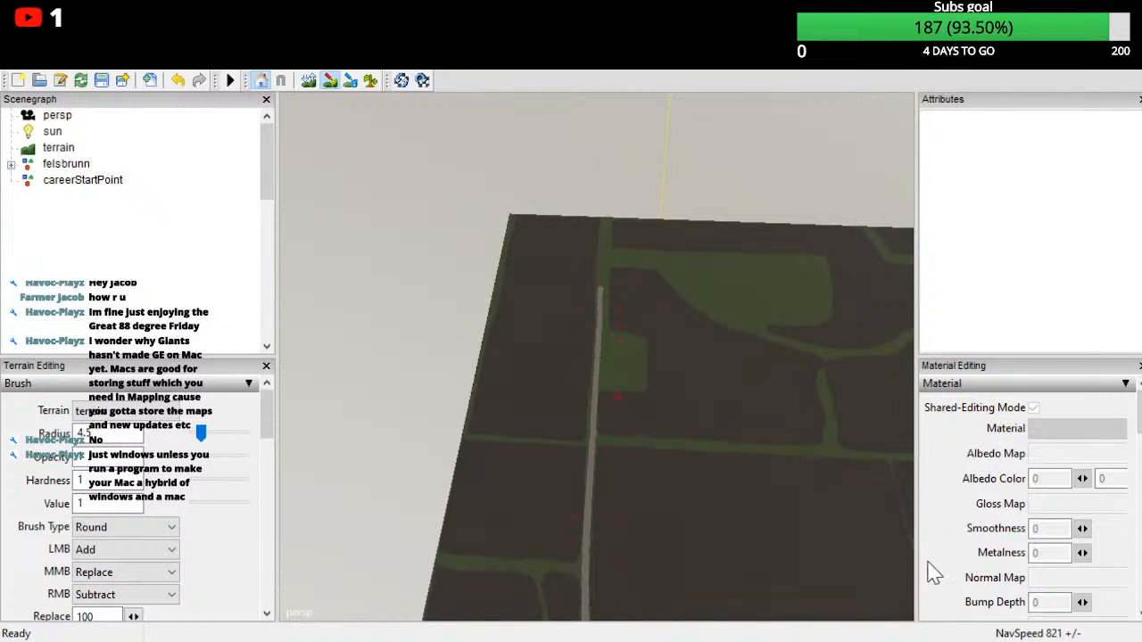
pyautogui.scroll(-4, 913, 589)
pyautogui.scroll(2, 918, 566)
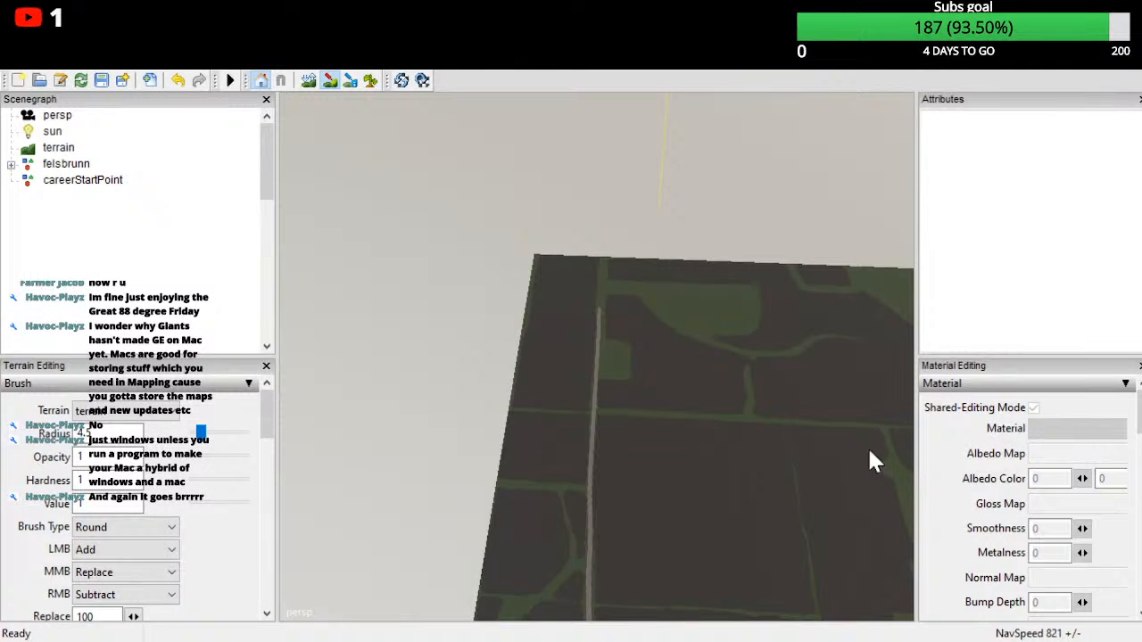
pyautogui.scroll(5, 908, 406)
pyautogui.moveTo(845, 519)
pyautogui.keyDown('alt'); pyautogui.mouseDown()
pyautogui.moveTo(865, 383)
pyautogui.moveTo(840, 429)
pyautogui.mouseUp(); pyautogui.keyUp('alt')
pyautogui.scroll(2, 867, 397)
pyautogui.scroll(4, 840, 429)
pyautogui.keyDown('alt'); pyautogui.moveTo(888, 552); pyautogui.dragTo(934, 464); pyautogui.keyUp('alt')
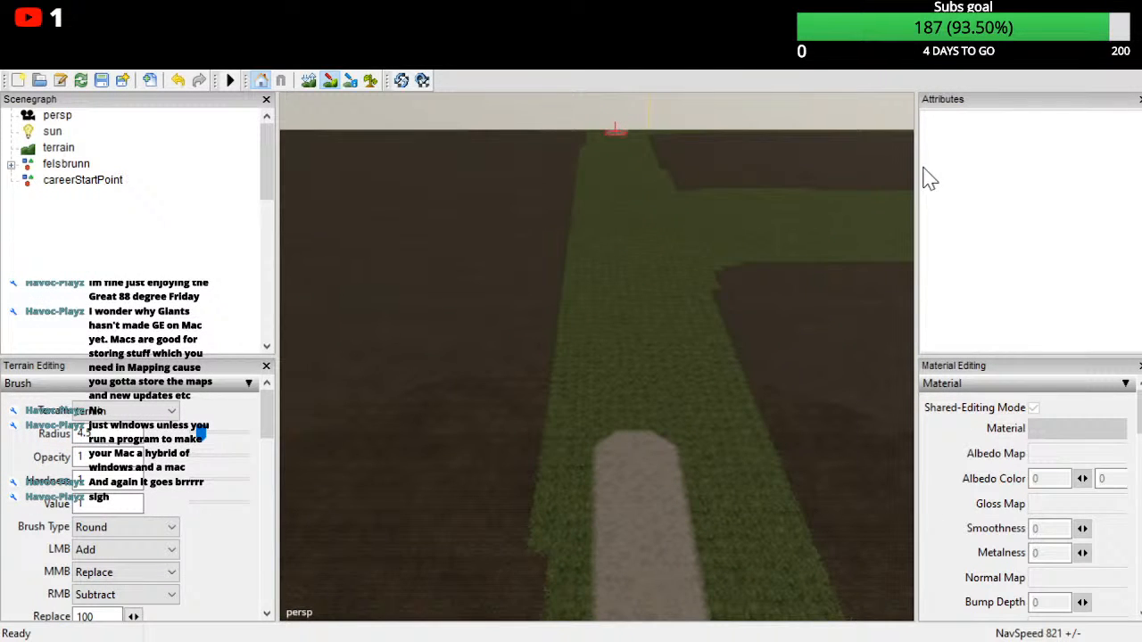
pyautogui.moveTo(925, 241)
pyautogui.mouseDown()
pyautogui.moveTo(927, 454)
pyautogui.moveTo(949, 638)
pyautogui.mouseUp()
# Step: Set the terrain brush radius to 3.7 for the narrower connecting road
pyautogui.keyDown('alt'); pyautogui.moveTo(974, 412); pyautogui.dragTo(981, 606, button='right'); pyautogui.keyUp('alt')
pyautogui.keyDown('alt'); pyautogui.moveTo(981, 535); pyautogui.dragTo(901, 589); pyautogui.keyUp('alt')
pyautogui.keyDown('alt'); pyautogui.moveTo(901, 589); pyautogui.dragTo(1017, 634, button='right'); pyautogui.keyUp('alt')
pyautogui.keyDown('alt'); pyautogui.moveTo(570, 571); pyautogui.dragTo(1112, 624); pyautogui.keyUp('alt')
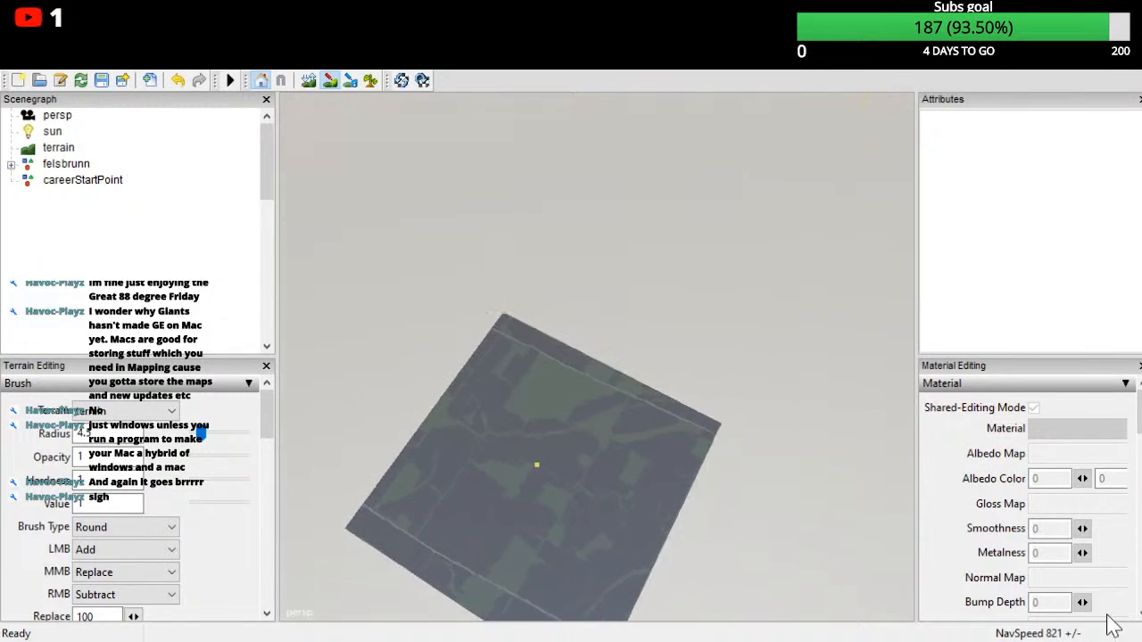
pyautogui.keyDown('alt'); pyautogui.moveTo(1112, 624); pyautogui.dragTo(1139, 569, button='right'); pyautogui.keyUp('alt')
pyautogui.keyDown('alt'); pyautogui.moveTo(1139, 569); pyautogui.dragTo(776, 537); pyautogui.keyUp('alt')
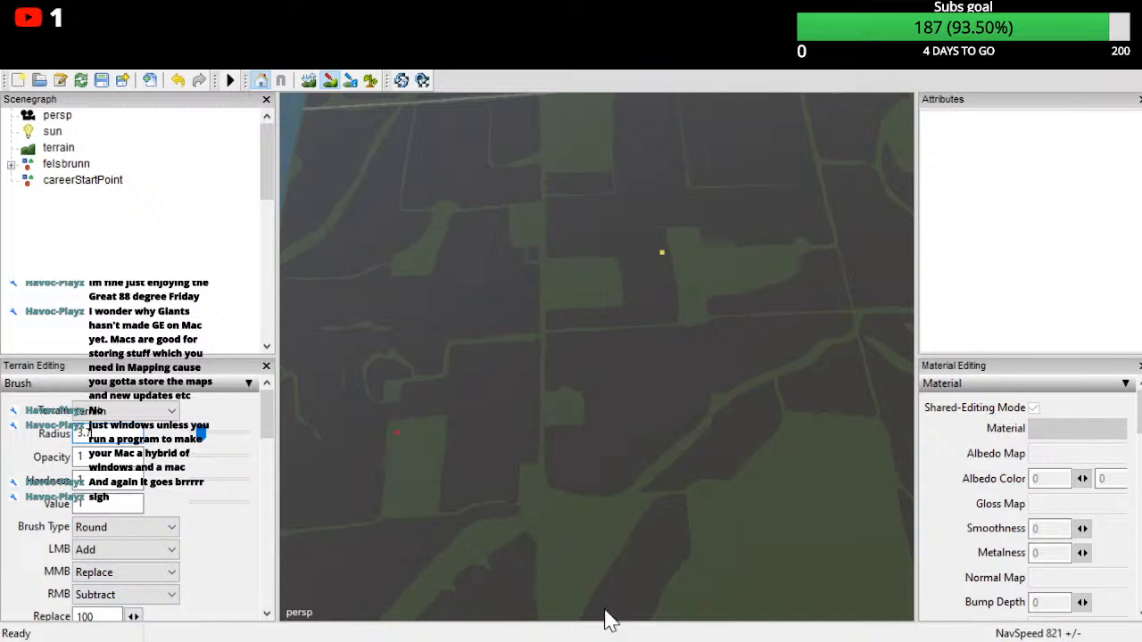
pyautogui.scroll(-5, 886, 446)
pyautogui.keyDown('alt'); pyautogui.moveTo(886, 446); pyautogui.dragTo(963, 422); pyautogui.keyUp('alt')
pyautogui.scroll(5, 963, 422)
pyautogui.scroll(6, 861, 465)
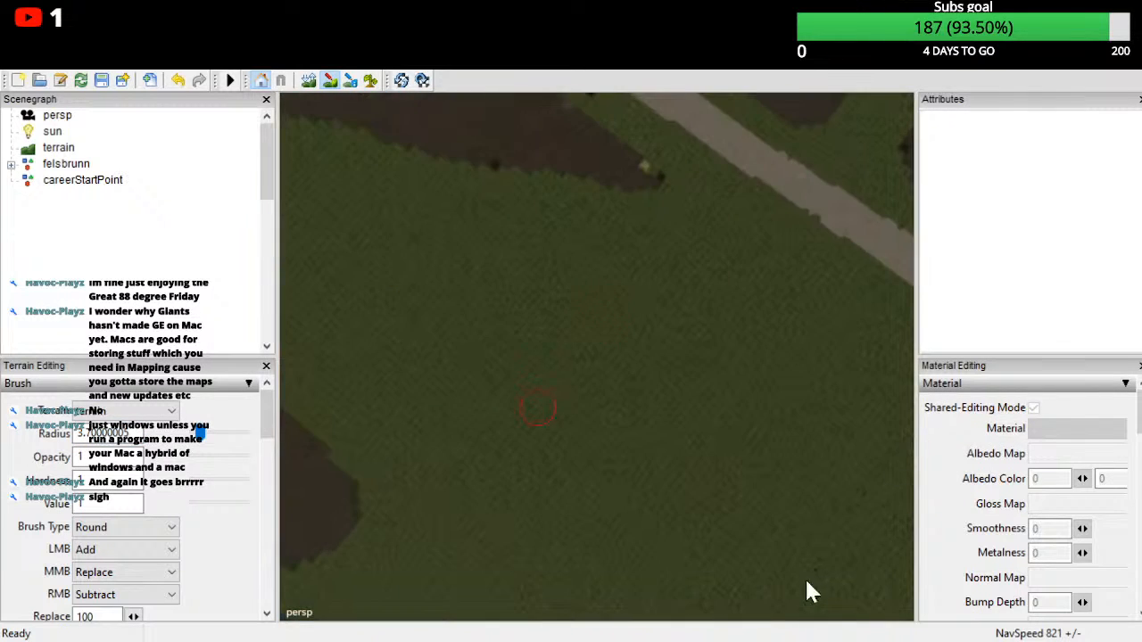
# Step: Paint a winding road from the narrow strip beside the grass patch into the large grass area
pyautogui.keyDown('alt'); pyautogui.moveTo(813, 566); pyautogui.dragTo(1028, 321); pyautogui.keyUp('alt')
pyautogui.scroll(-6, 998, 453)
pyautogui.keyDown('alt'); pyautogui.moveTo(910, 577); pyautogui.dragTo(913, 497); pyautogui.keyUp('alt')
pyautogui.keyDown('alt'); pyautogui.moveTo(914, 497); pyautogui.dragTo(894, 456, button='right'); pyautogui.keyUp('alt')
pyautogui.keyDown('alt'); pyautogui.moveTo(895, 456); pyautogui.dragTo(909, 361); pyautogui.keyUp('alt')
pyautogui.keyDown('alt'); pyautogui.moveTo(909, 360); pyautogui.dragTo(935, 287, button='right'); pyautogui.keyUp('alt')
pyautogui.keyDown('alt'); pyautogui.moveTo(934, 287); pyautogui.dragTo(905, 367); pyautogui.keyUp('alt')
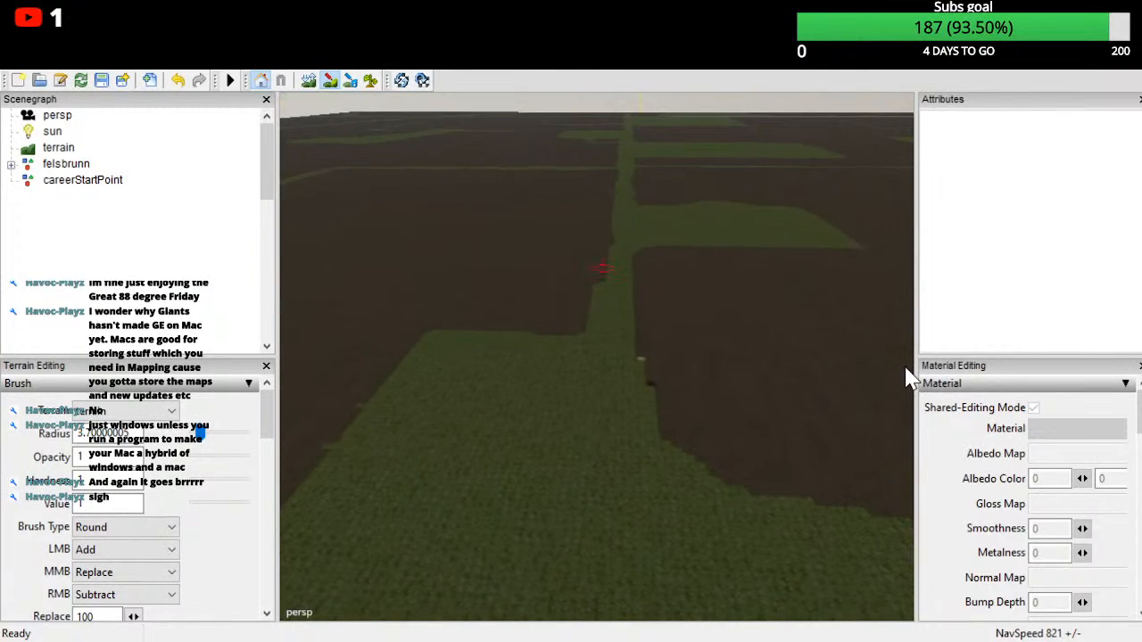
pyautogui.moveTo(928, 428); pyautogui.dragTo(915, 585)
pyautogui.keyDown('alt'); pyautogui.moveTo(915, 585); pyautogui.dragTo(911, 610, button='right'); pyautogui.keyUp('alt')
pyautogui.keyDown('alt'); pyautogui.moveTo(912, 610); pyautogui.dragTo(904, 641); pyautogui.keyUp('alt')
pyautogui.keyDown('alt'); pyautogui.moveTo(904, 641); pyautogui.dragTo(901, 442, button='right'); pyautogui.keyUp('alt')
pyautogui.moveTo(921, 249)
pyautogui.mouseDown()
pyautogui.moveTo(936, 415)
pyautogui.moveTo(855, 637)
pyautogui.mouseUp()
pyautogui.moveTo(562, 477); pyautogui.dragTo(546, 582)
# Step: Examine the winding road's course up close and in relation to the surrounding grass areas
pyautogui.scroll(-10, 545, 566)
pyautogui.keyDown('alt'); pyautogui.moveTo(545, 566); pyautogui.dragTo(605, 423, button='middle'); pyautogui.keyUp('alt')
pyautogui.scroll(8, 604, 423)
pyautogui.keyDown('alt'); pyautogui.moveTo(903, 600); pyautogui.dragTo(865, 458); pyautogui.keyUp('alt')
pyautogui.scroll(5, 892, 430)
pyautogui.scroll(3, 892, 430)
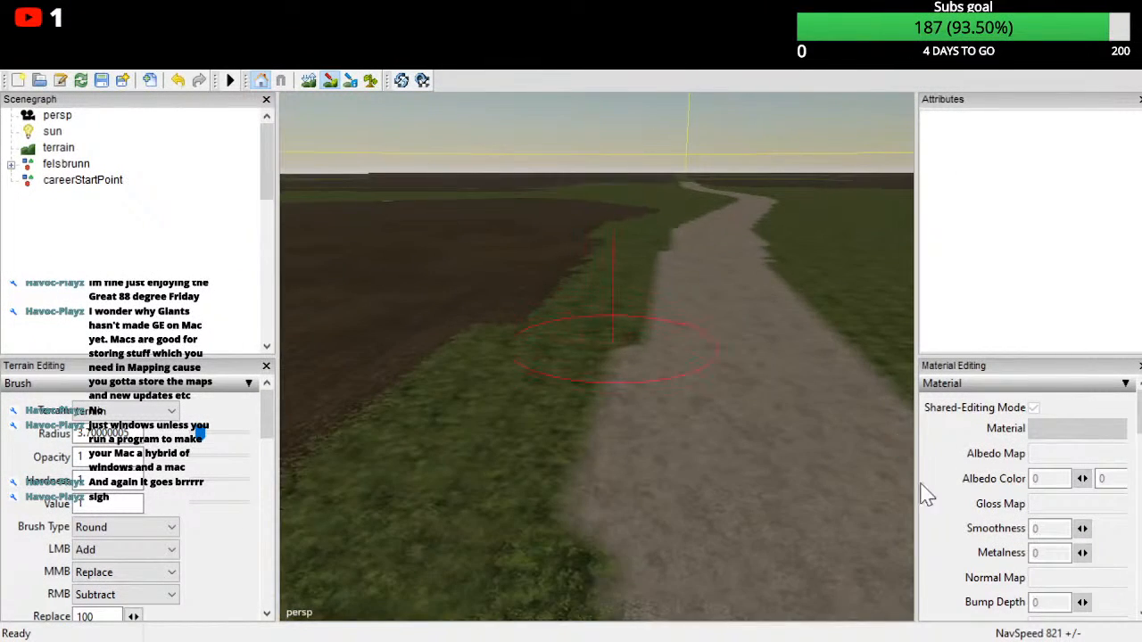
pyautogui.keyDown('alt'); pyautogui.moveTo(916, 489); pyautogui.dragTo(955, 473); pyautogui.keyUp('alt')
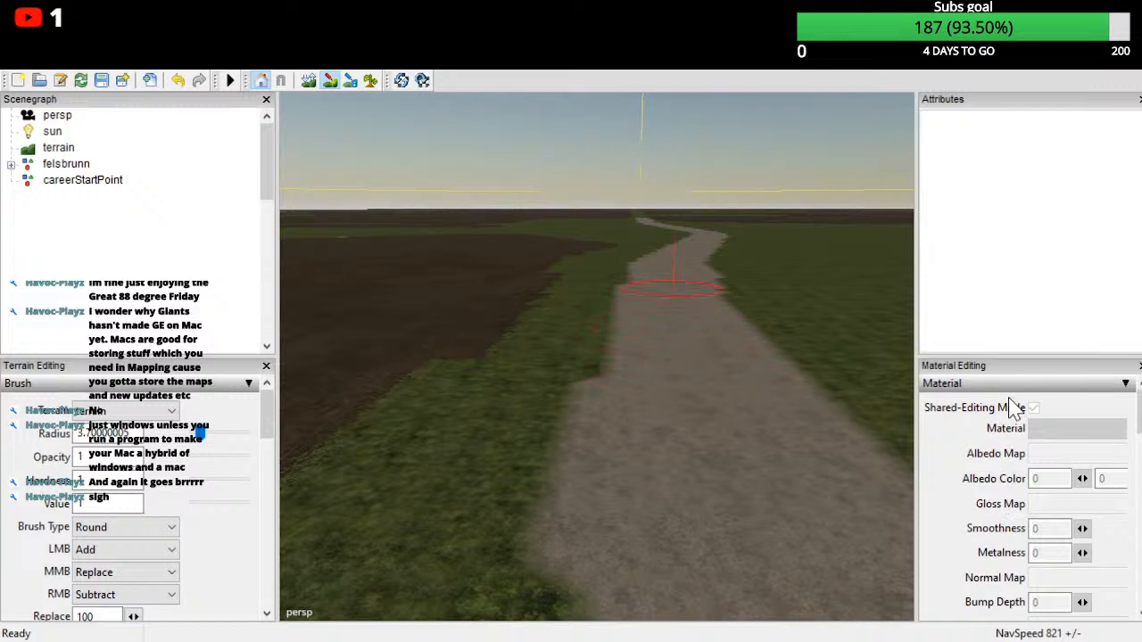
pyautogui.scroll(-6, 1005, 401)
pyautogui.scroll(-6, 948, 528)
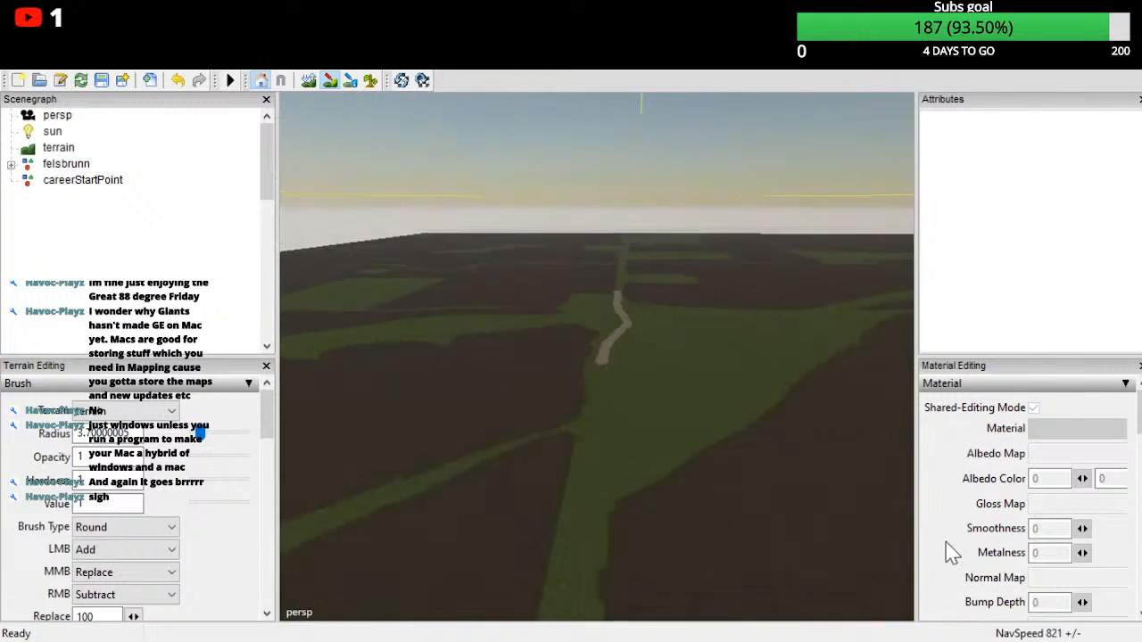
# Step: Paint a connecting road from the main road near the map's edge along the grass strip to the winding stretch
pyautogui.scroll(3, 943, 544)
pyautogui.moveTo(949, 499)
pyautogui.keyDown('alt'); pyautogui.mouseDown()
pyautogui.moveTo(937, 501)
pyautogui.moveTo(955, 427)
pyautogui.mouseUp(); pyautogui.keyUp('alt')
pyautogui.scroll(2, 956, 426)
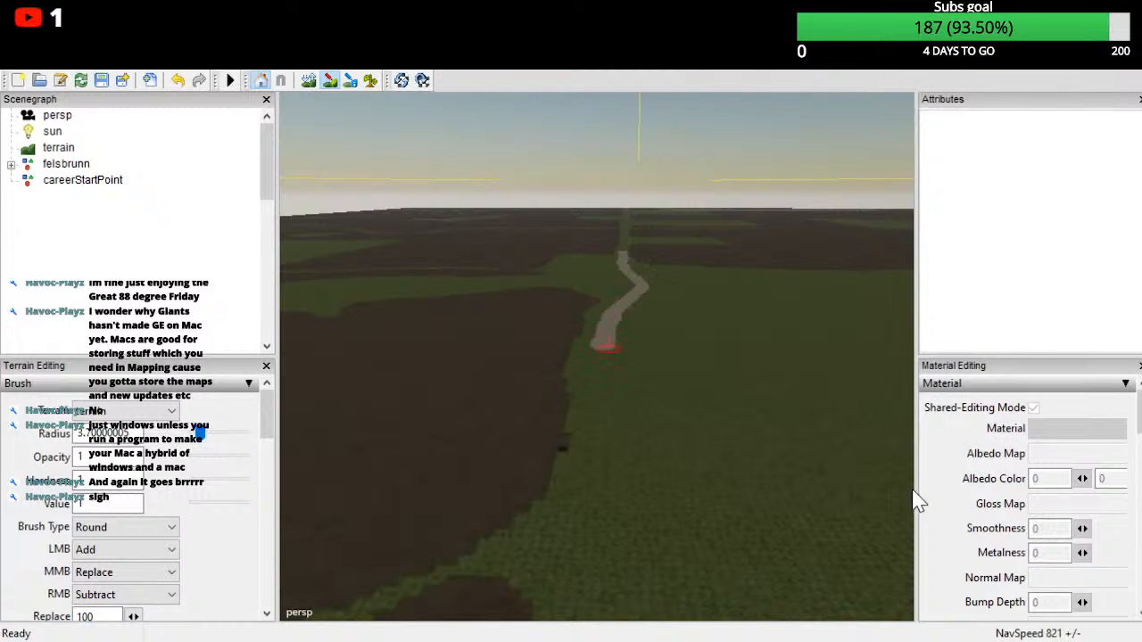
pyautogui.scroll(-5, 904, 464)
pyautogui.keyDown('alt'); pyautogui.moveTo(904, 468); pyautogui.dragTo(898, 578); pyautogui.keyUp('alt')
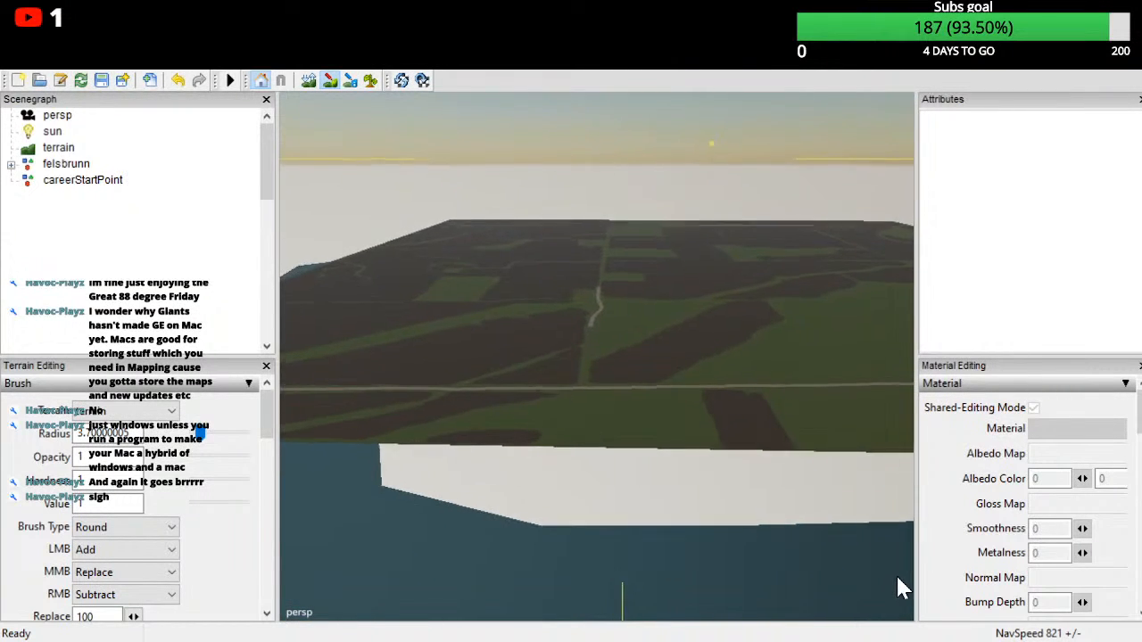
pyautogui.scroll(4, 898, 578)
pyautogui.moveTo(908, 443)
pyautogui.keyDown('alt'); pyautogui.mouseDown()
pyautogui.moveTo(900, 555)
pyautogui.moveTo(887, 530)
pyautogui.moveTo(934, 544)
pyautogui.mouseUp(); pyautogui.keyUp('alt')
pyautogui.scroll(2, 887, 531)
pyautogui.moveTo(615, 286)
pyautogui.mouseDown()
pyautogui.moveTo(604, 489)
pyautogui.moveTo(621, 428)
pyautogui.mouseUp()
pyautogui.scroll(2, 622, 424)
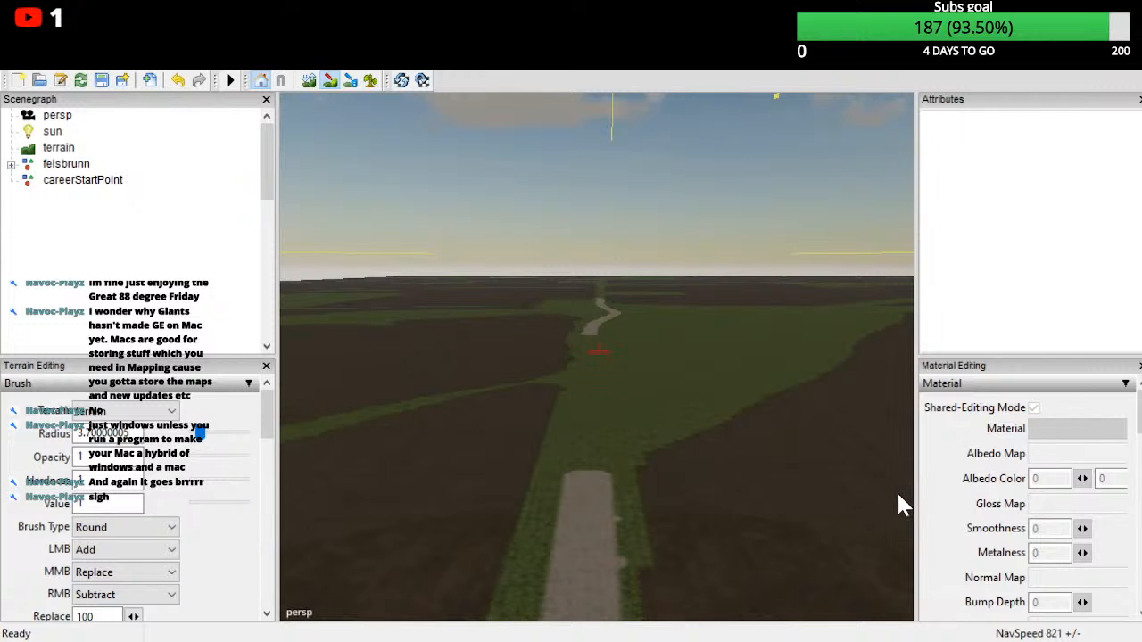
pyautogui.moveTo(593, 373); pyautogui.dragTo(589, 446)
pyautogui.scroll(3, 589, 427)
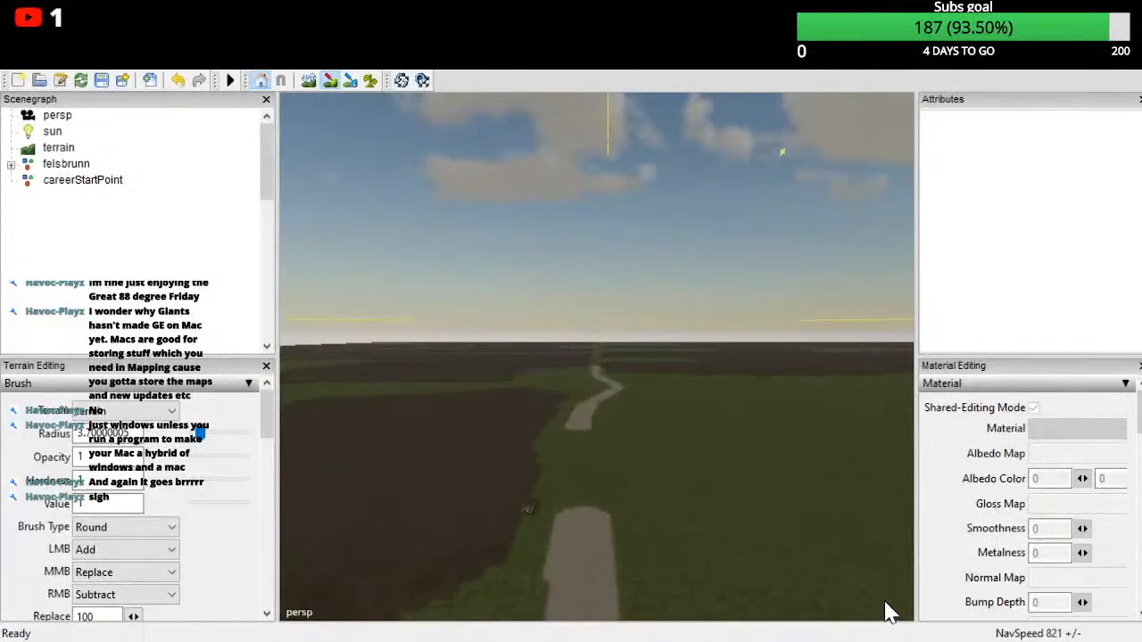
pyautogui.moveTo(597, 361)
pyautogui.keyDown('alt'); pyautogui.mouseDown()
pyautogui.moveTo(590, 407)
pyautogui.moveTo(588, 348)
pyautogui.moveTo(591, 579)
pyautogui.moveTo(615, 527)
pyautogui.mouseUp(); pyautogui.keyUp('alt')
# Step: Examine the connecting road and both main roads from above to see which strips remain unpainted
pyautogui.scroll(-10, 591, 412)
pyautogui.scroll(-4, 591, 579)
pyautogui.scroll(-3, 596, 580)
pyautogui.keyDown('alt'); pyautogui.moveTo(616, 526); pyautogui.dragTo(996, 312, button='right'); pyautogui.keyUp('alt')
pyautogui.keyDown('alt'); pyautogui.moveTo(990, 302); pyautogui.dragTo(992, 386); pyautogui.keyUp('alt')
pyautogui.keyDown('alt'); pyautogui.moveTo(992, 386); pyautogui.dragTo(899, 611, button='right'); pyautogui.keyUp('alt')
pyautogui.keyDown('alt'); pyautogui.moveTo(899, 612); pyautogui.dragTo(918, 506); pyautogui.keyUp('alt')
pyautogui.keyDown('alt'); pyautogui.moveTo(919, 507); pyautogui.dragTo(1017, 298, button='right'); pyautogui.keyUp('alt')
pyautogui.keyDown('alt'); pyautogui.moveTo(1017, 299); pyautogui.dragTo(999, 563); pyautogui.keyUp('alt')
pyautogui.keyDown('alt'); pyautogui.moveTo(1037, 382); pyautogui.dragTo(990, 576, button='right'); pyautogui.keyUp('alt')
pyautogui.keyDown('alt'); pyautogui.moveTo(990, 575); pyautogui.dragTo(999, 515); pyautogui.keyUp('alt')
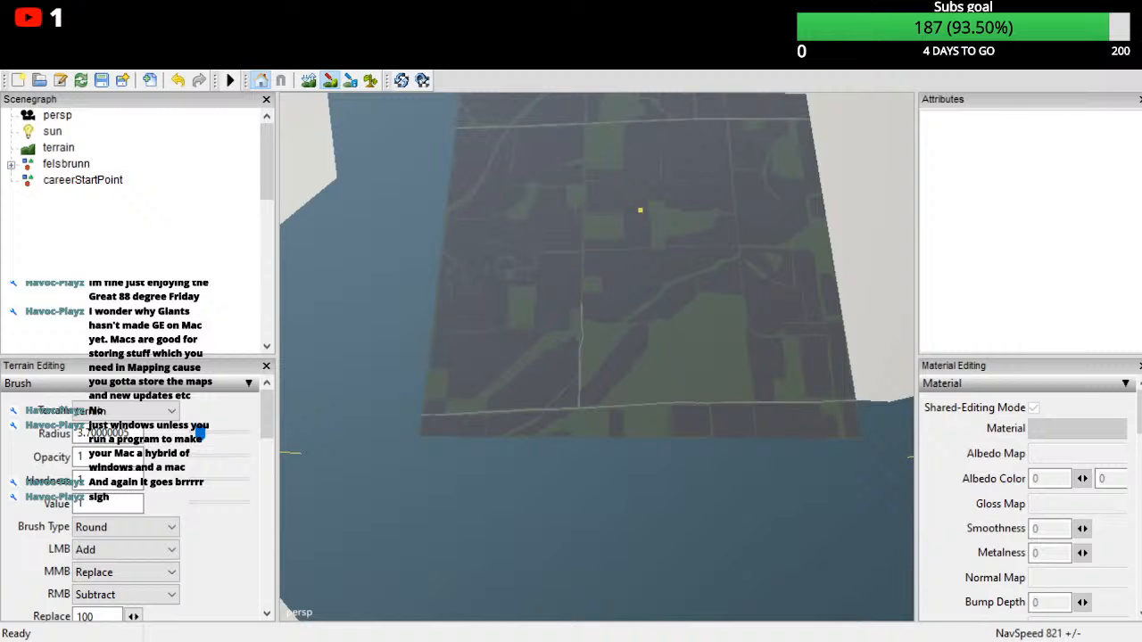
pyautogui.keyDown('alt'); pyautogui.moveTo(874, 553); pyautogui.dragTo(892, 607); pyautogui.keyUp('alt')
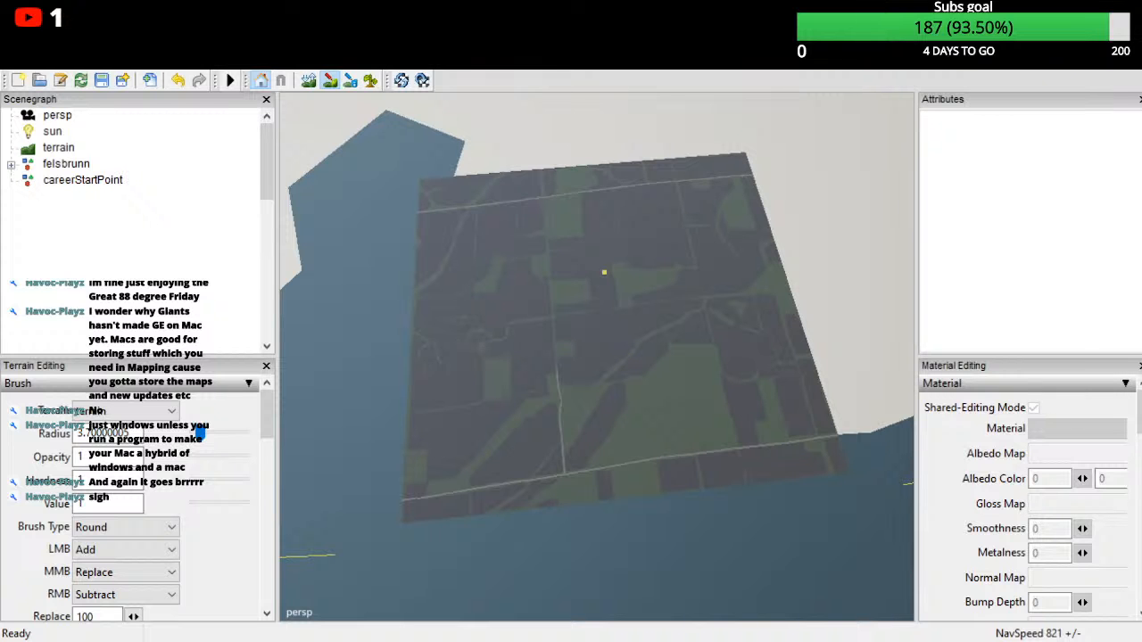
pyautogui.keyDown('alt'); pyautogui.moveTo(1115, 636); pyautogui.dragTo(963, 618); pyautogui.keyUp('alt')
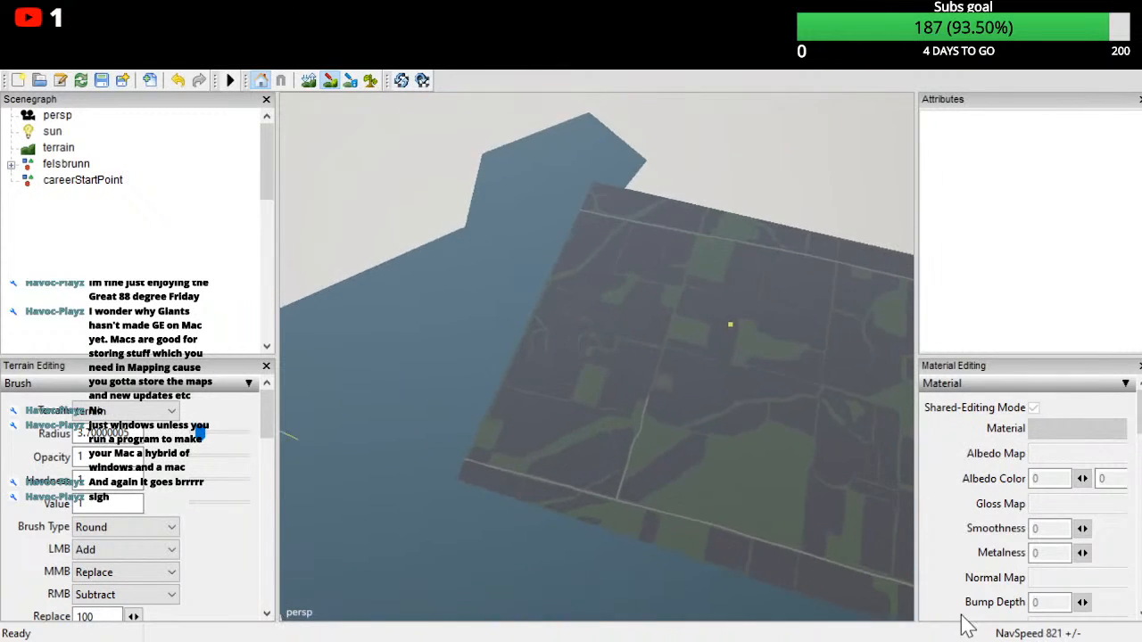
pyautogui.keyDown('alt'); pyautogui.moveTo(963, 618); pyautogui.dragTo(1074, 453, button='right'); pyautogui.keyUp('alt')
pyautogui.keyDown('alt'); pyautogui.moveTo(1074, 453); pyautogui.dragTo(1042, 550); pyautogui.keyUp('alt')
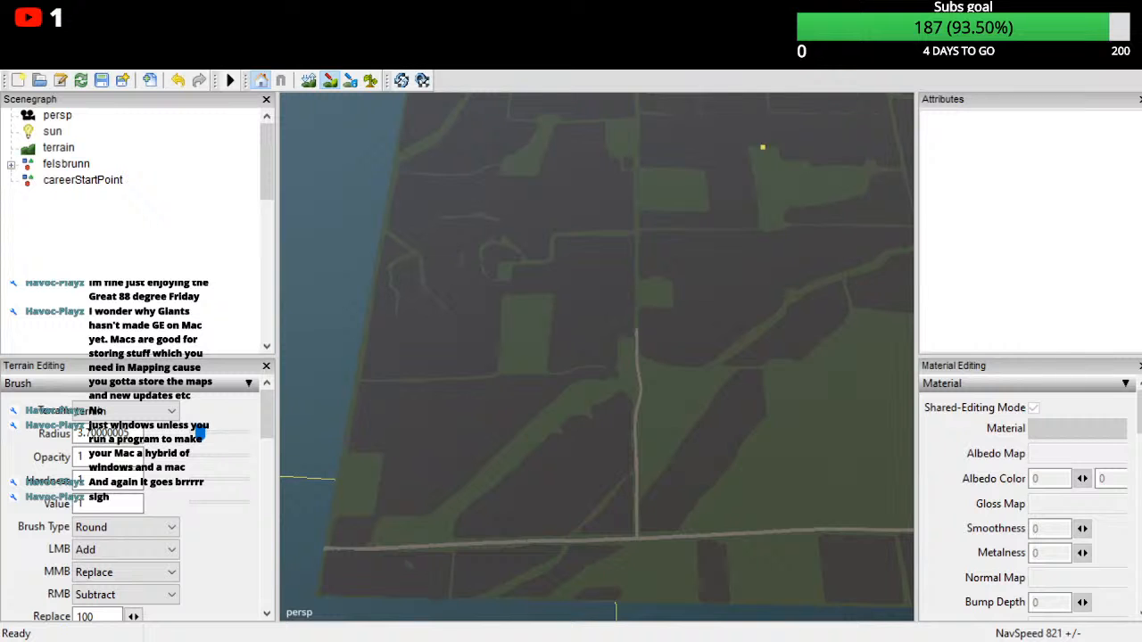
# Step: Extend the connecting road from its open end along the narrow grass strip past the small grass patch
pyautogui.keyDown('alt'); pyautogui.moveTo(901, 486); pyautogui.dragTo(969, 470); pyautogui.keyUp('alt')
pyautogui.keyDown('alt'); pyautogui.moveTo(969, 471); pyautogui.dragTo(1064, 311, button='right'); pyautogui.keyUp('alt')
pyautogui.keyDown('alt'); pyautogui.moveTo(878, 330); pyautogui.dragTo(894, 511, button='middle'); pyautogui.keyUp('alt')
pyautogui.keyDown('alt'); pyautogui.moveTo(894, 511); pyautogui.dragTo(976, 601, button='right'); pyautogui.keyUp('alt')
pyautogui.keyDown('alt'); pyautogui.moveTo(977, 601); pyautogui.dragTo(1065, 613); pyautogui.keyUp('alt')
pyautogui.keyDown('alt'); pyautogui.moveTo(1066, 614); pyautogui.dragTo(1133, 499, button='right'); pyautogui.keyUp('alt')
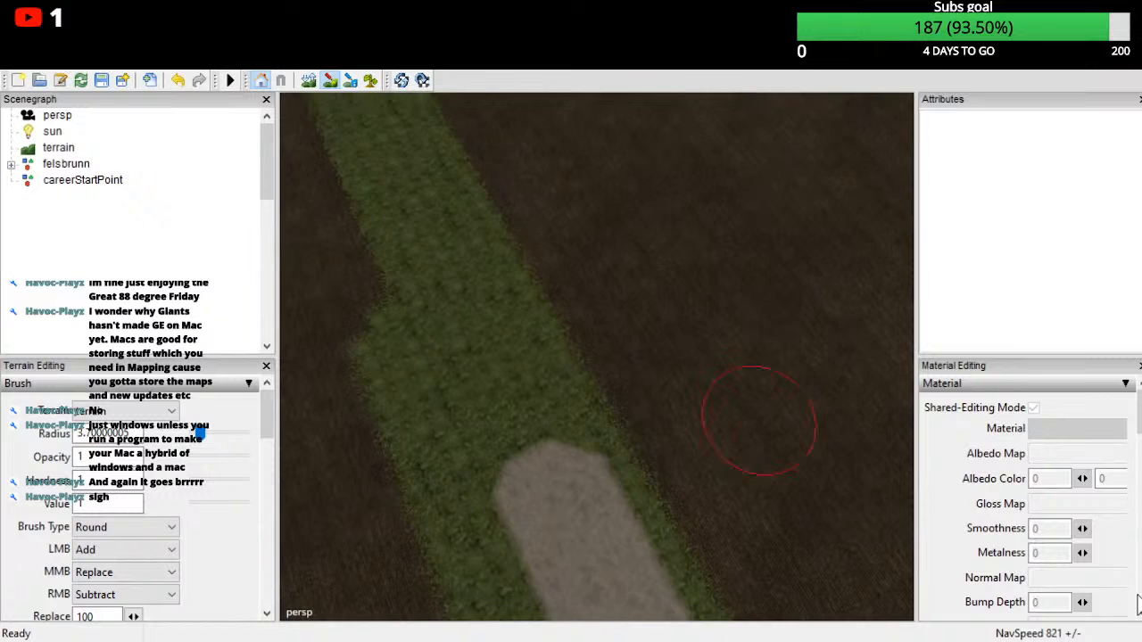
pyautogui.keyDown('alt'); pyautogui.moveTo(1134, 546); pyautogui.dragTo(953, 573); pyautogui.keyUp('alt')
pyautogui.moveTo(605, 492); pyautogui.dragTo(592, 146)
pyautogui.keyDown('alt'); pyautogui.moveTo(913, 446); pyautogui.dragTo(903, 281); pyautogui.keyUp('alt')
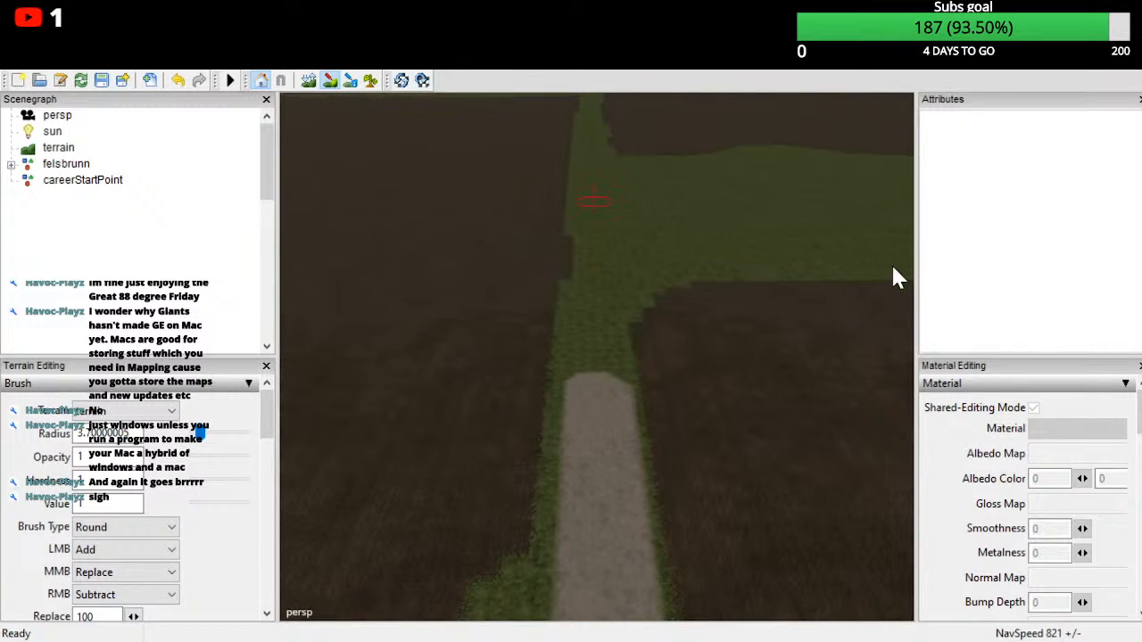
pyautogui.moveTo(887, 214); pyautogui.dragTo(890, 482)
pyautogui.moveTo(890, 523)
pyautogui.keyDown('alt'); pyautogui.mouseDown()
pyautogui.moveTo(909, 502)
pyautogui.moveTo(907, 374)
pyautogui.moveTo(862, 545)
pyautogui.moveTo(868, 638)
pyautogui.moveTo(883, 638)
pyautogui.mouseUp(); pyautogui.keyUp('alt')
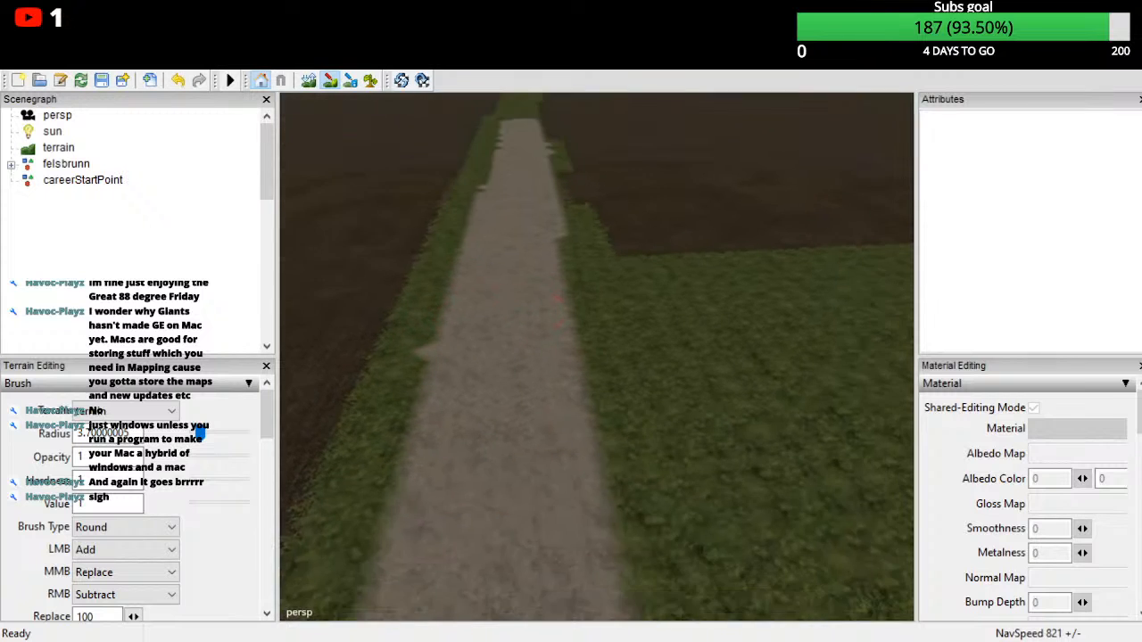
# Step: Continue painting the connecting road along the grass strip and beside the edge of the rectangular grass field
pyautogui.scroll(-3, 883, 639)
pyautogui.scroll(-6, 596, 356)
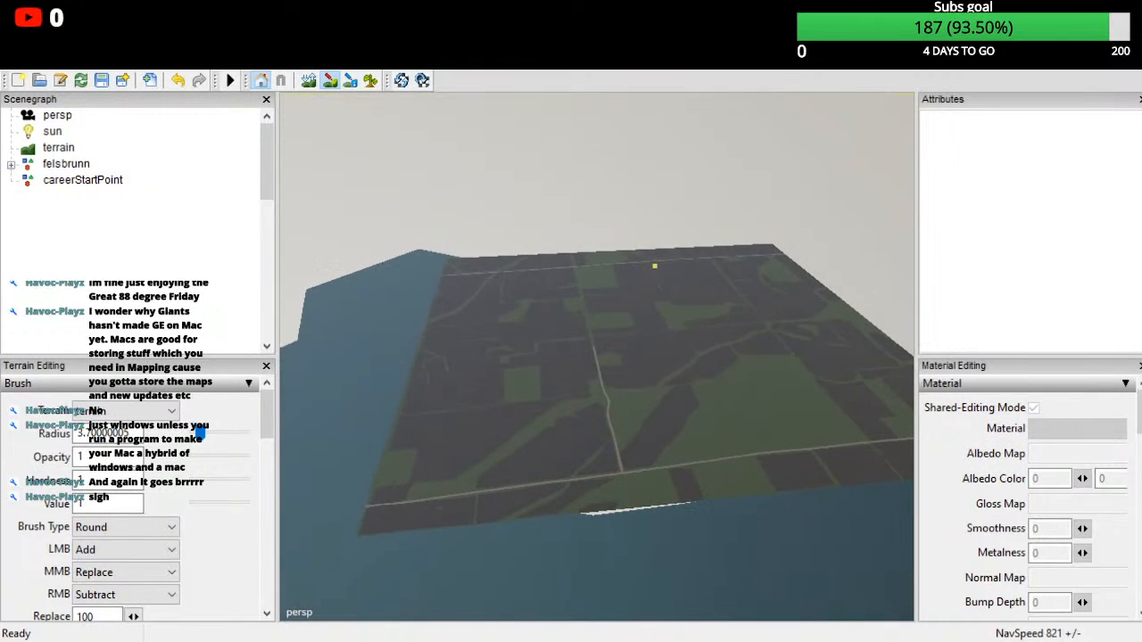
pyautogui.keyDown('alt'); pyautogui.moveTo(655, 266); pyautogui.dragTo(866, 419); pyautogui.keyUp('alt')
pyautogui.scroll(-2, 866, 420)
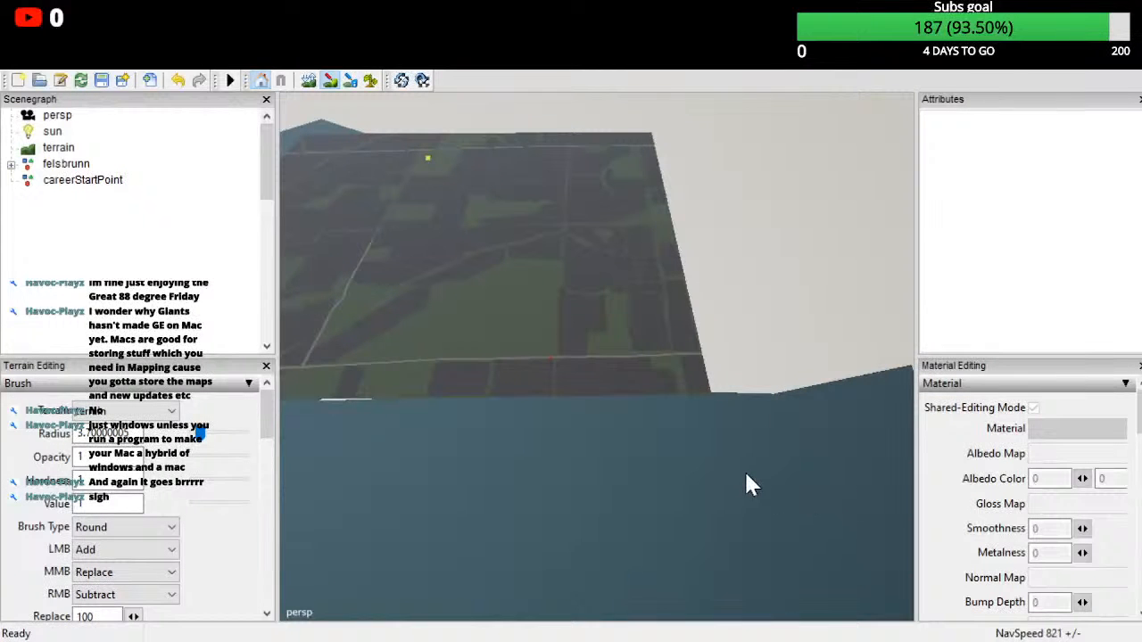
pyautogui.keyDown('alt'); pyautogui.moveTo(894, 443); pyautogui.dragTo(831, 217); pyautogui.keyUp('alt')
pyautogui.scroll(2, 831, 216)
pyautogui.keyDown('alt'); pyautogui.moveTo(852, 479); pyautogui.dragTo(772, 424); pyautogui.keyUp('alt')
pyautogui.keyDown('alt'); pyautogui.moveTo(770, 415); pyautogui.dragTo(858, 366, button='right'); pyautogui.keyUp('alt')
pyautogui.moveTo(858, 365)
pyautogui.keyDown('alt'); pyautogui.mouseDown()
pyautogui.moveTo(895, 397)
pyautogui.moveTo(956, 349)
pyautogui.moveTo(918, 458)
pyautogui.moveTo(918, 446)
pyautogui.moveTo(947, 440)
pyautogui.mouseUp(); pyautogui.keyUp('alt')
pyautogui.moveTo(976, 327)
pyautogui.mouseDown()
pyautogui.moveTo(971, 604)
pyautogui.moveTo(957, 641)
pyautogui.moveTo(968, 635)
pyautogui.mouseUp()
pyautogui.keyDown('alt'); pyautogui.moveTo(968, 641); pyautogui.dragTo(993, 629, button='right'); pyautogui.keyUp('alt')
pyautogui.moveTo(896, 533); pyautogui.dragTo(910, 637)
pyautogui.keyDown('alt'); pyautogui.moveTo(909, 637); pyautogui.dragTo(909, 519, button='right'); pyautogui.keyUp('alt')
pyautogui.keyDown('alt'); pyautogui.moveTo(909, 519); pyautogui.dragTo(881, 541); pyautogui.keyUp('alt')
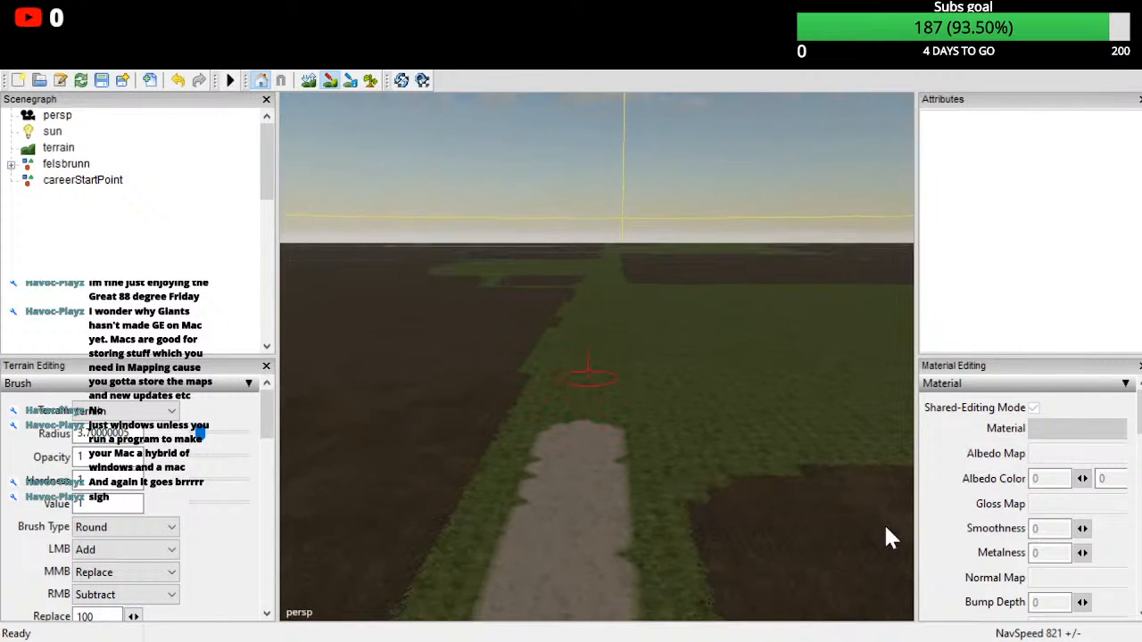
pyautogui.moveTo(895, 439); pyautogui.dragTo(883, 614)
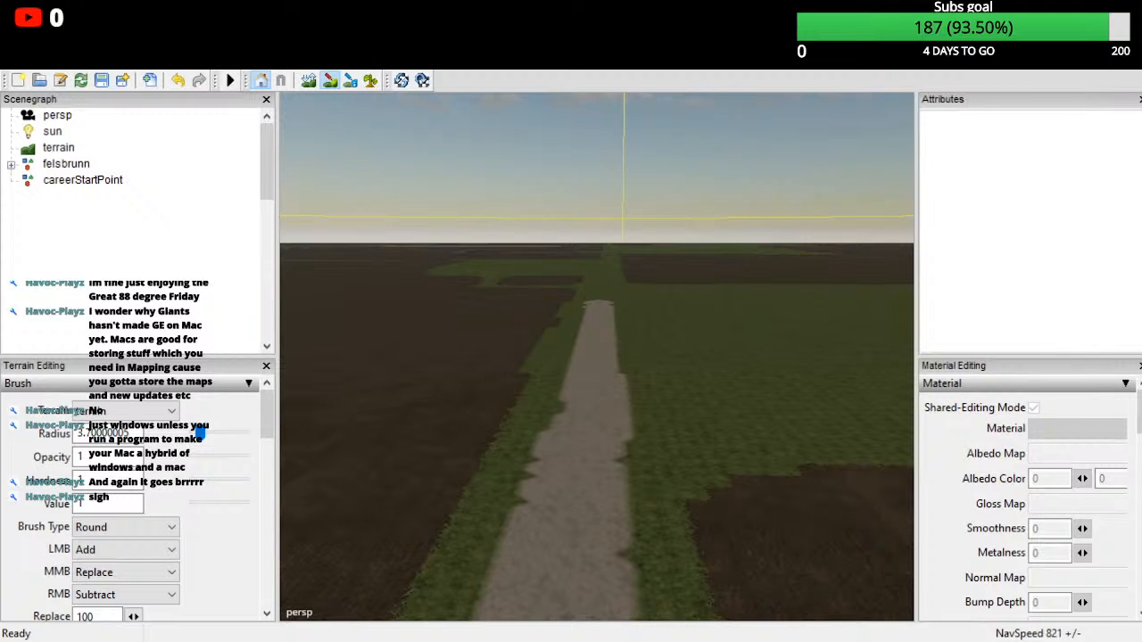
pyautogui.keyDown('alt'); pyautogui.moveTo(892, 629); pyautogui.dragTo(886, 531); pyautogui.keyUp('alt')
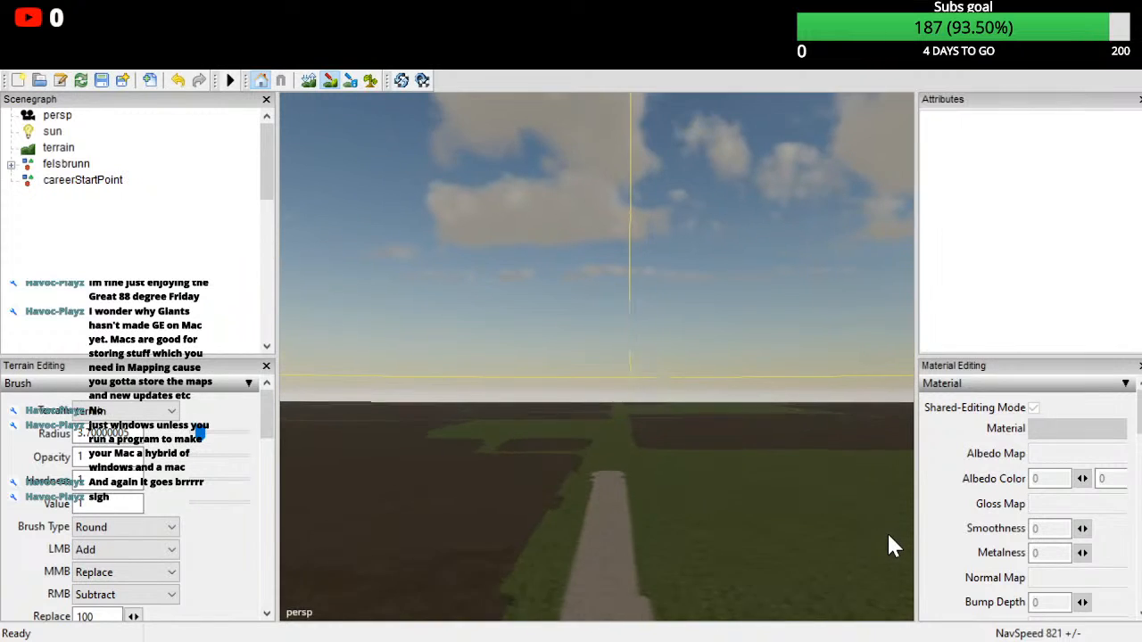
# Step: Paint the connecting road past the grass patch on the strip's opposite side and save the map
pyautogui.scroll(3, 890, 525)
pyautogui.scroll(3, 932, 456)
pyautogui.keyDown('alt'); pyautogui.moveTo(927, 453); pyautogui.dragTo(937, 539); pyautogui.keyUp('alt')
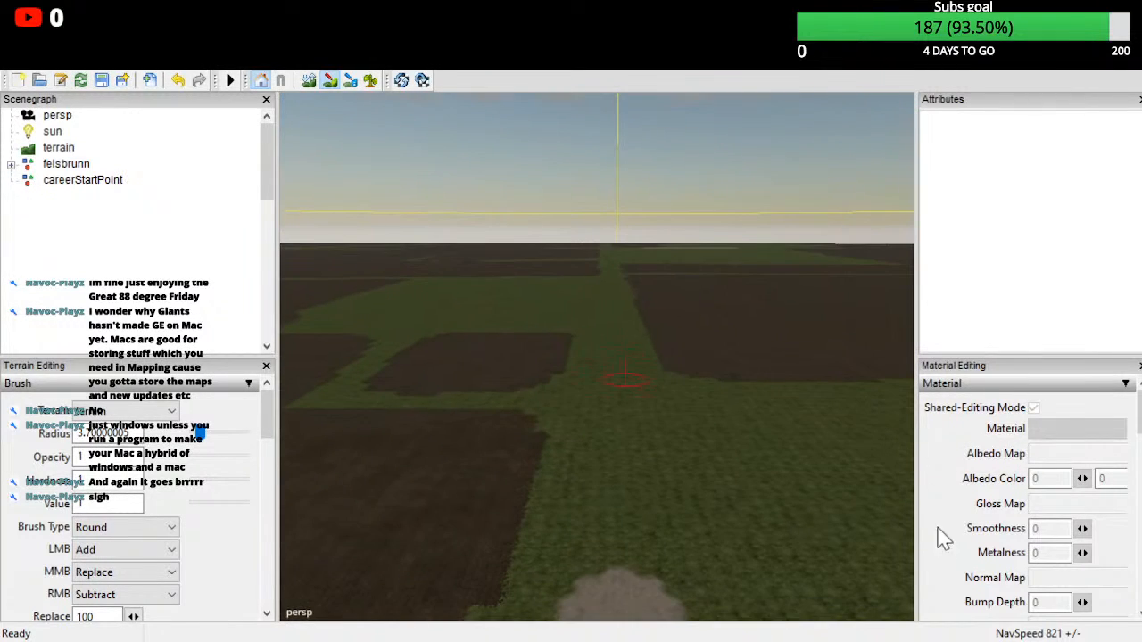
pyautogui.moveTo(917, 417); pyautogui.dragTo(933, 638)
pyautogui.keyDown('alt'); pyautogui.moveTo(618, 522); pyautogui.dragTo(614, 480); pyautogui.keyUp('alt')
pyautogui.scroll(3, 615, 480)
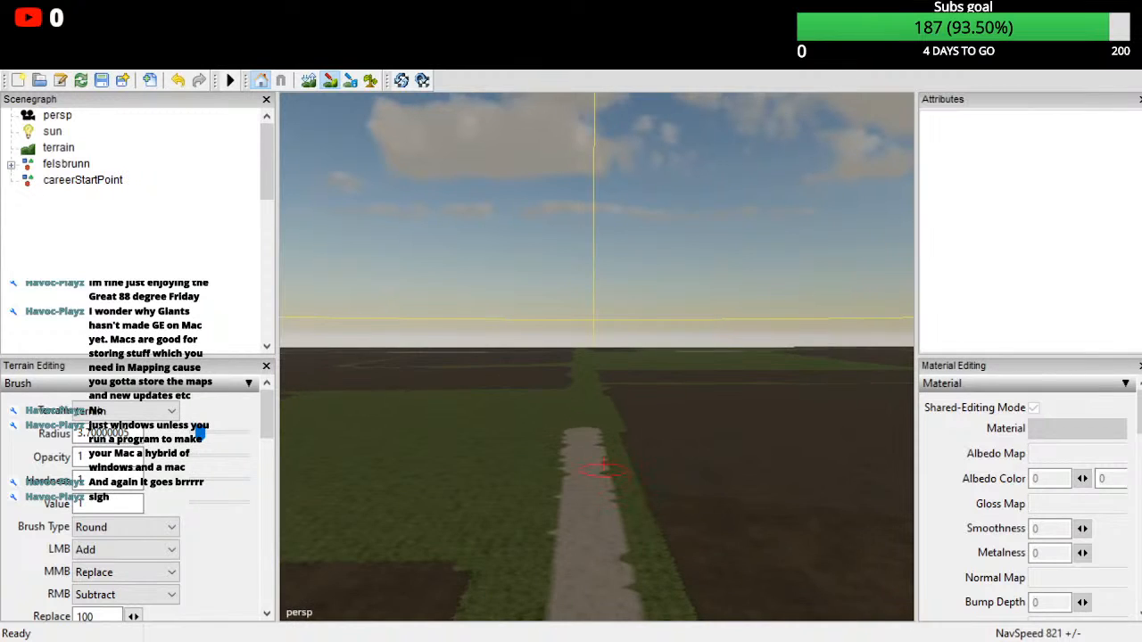
pyautogui.moveTo(581, 466)
pyautogui.keyDown('alt'); pyautogui.mouseDown()
pyautogui.moveTo(587, 506)
pyautogui.moveTo(593, 489)
pyautogui.mouseUp(); pyautogui.keyUp('alt')
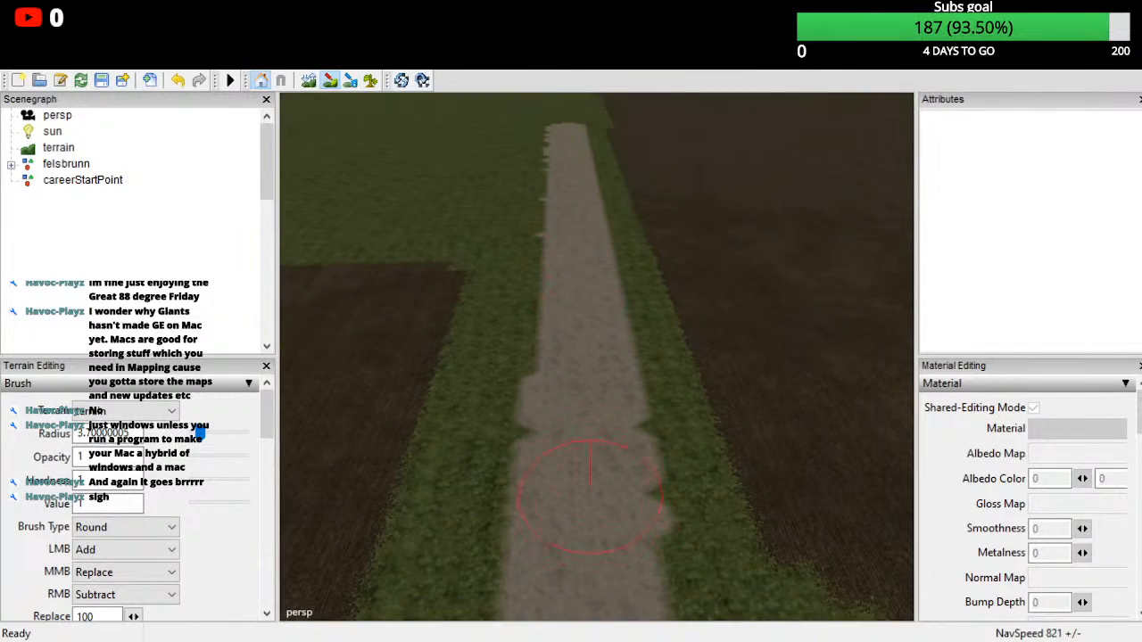
pyautogui.scroll(-3, 593, 488)
pyautogui.scroll(3, 593, 487)
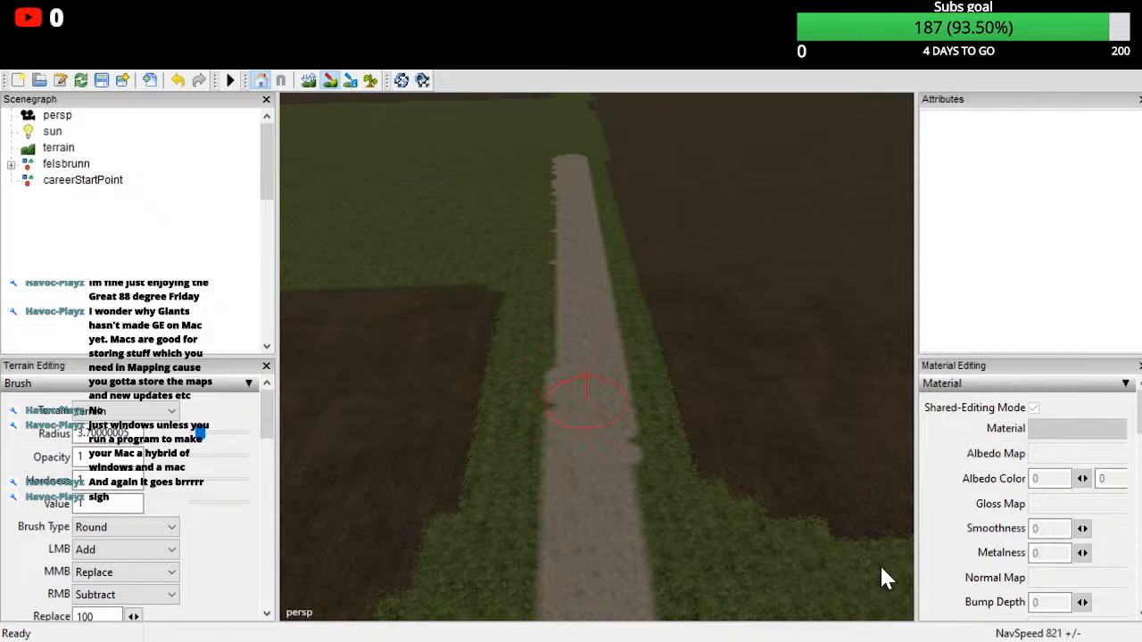
pyautogui.scroll(-5, 586, 443)
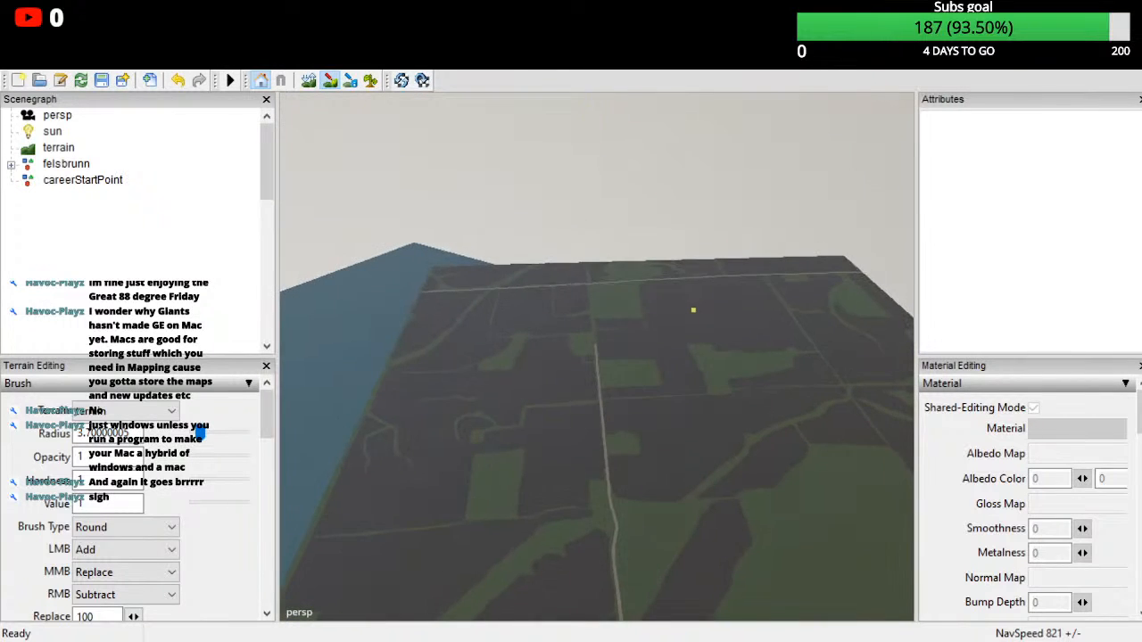
pyautogui.keyDown('alt'); pyautogui.moveTo(892, 526); pyautogui.dragTo(979, 291, button='right'); pyautogui.keyUp('alt')
pyautogui.keyDown('alt'); pyautogui.moveTo(817, 251); pyautogui.dragTo(883, 363); pyautogui.keyUp('alt')
pyautogui.hotkey('ctrl', 's')
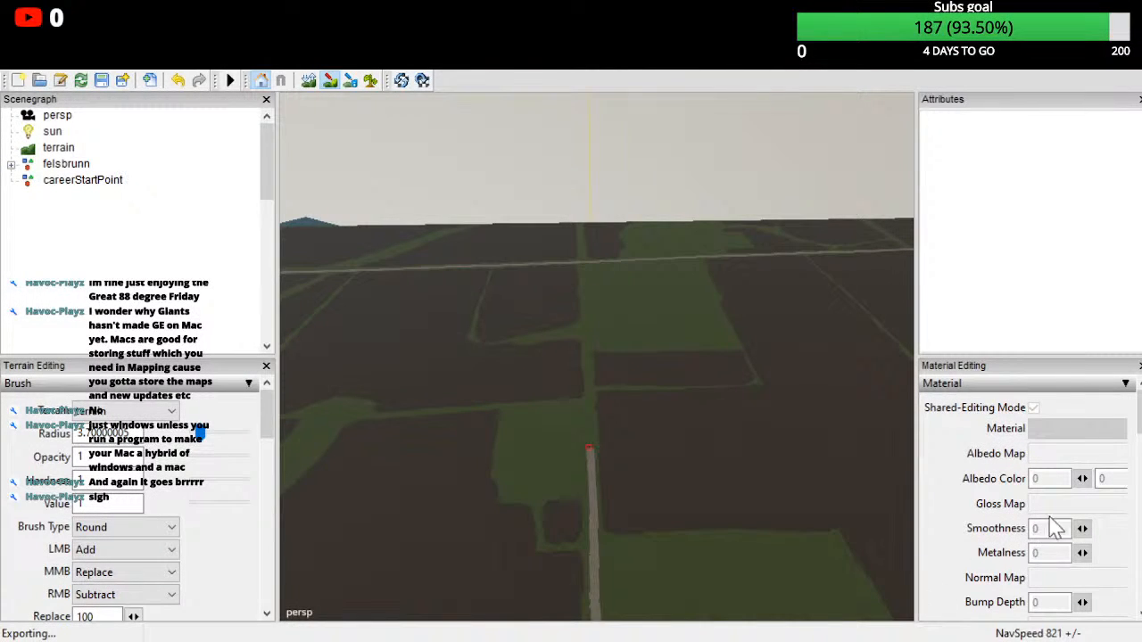
# Step: Paint the connecting road past the branching side strips and along the edge of the large grass area near the far main road
pyautogui.keyDown('alt'); pyautogui.moveTo(890, 598); pyautogui.dragTo(937, 575); pyautogui.keyUp('alt')
pyautogui.scroll(6, 942, 589)
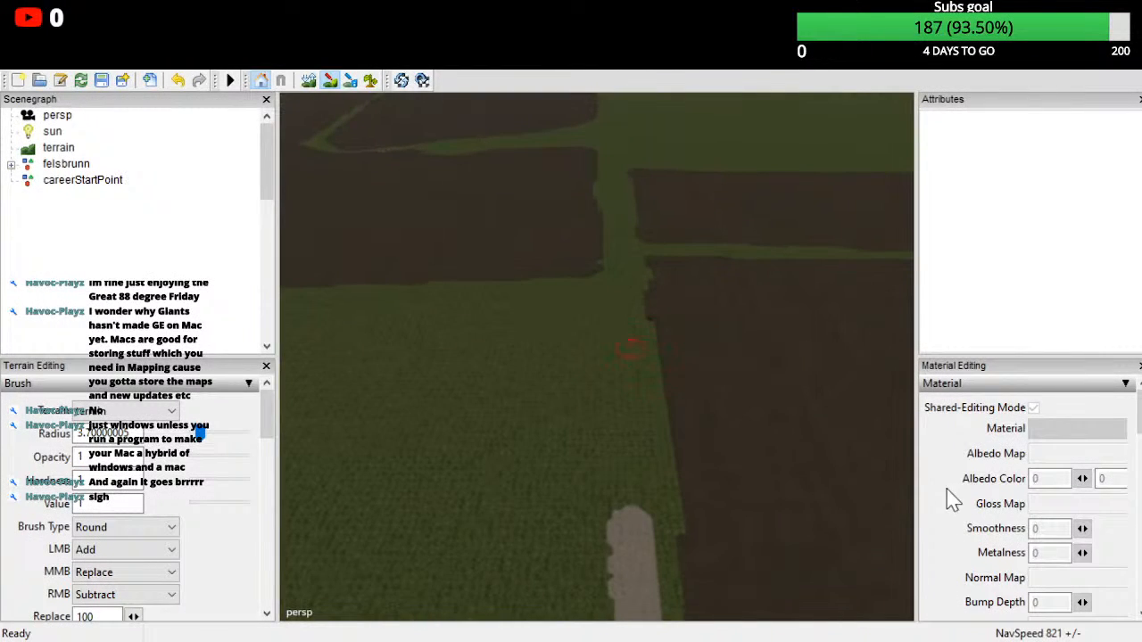
pyautogui.moveTo(618, 292)
pyautogui.mouseDown()
pyautogui.moveTo(628, 522)
pyautogui.moveTo(633, 468)
pyautogui.mouseUp()
pyautogui.scroll(4, 634, 462)
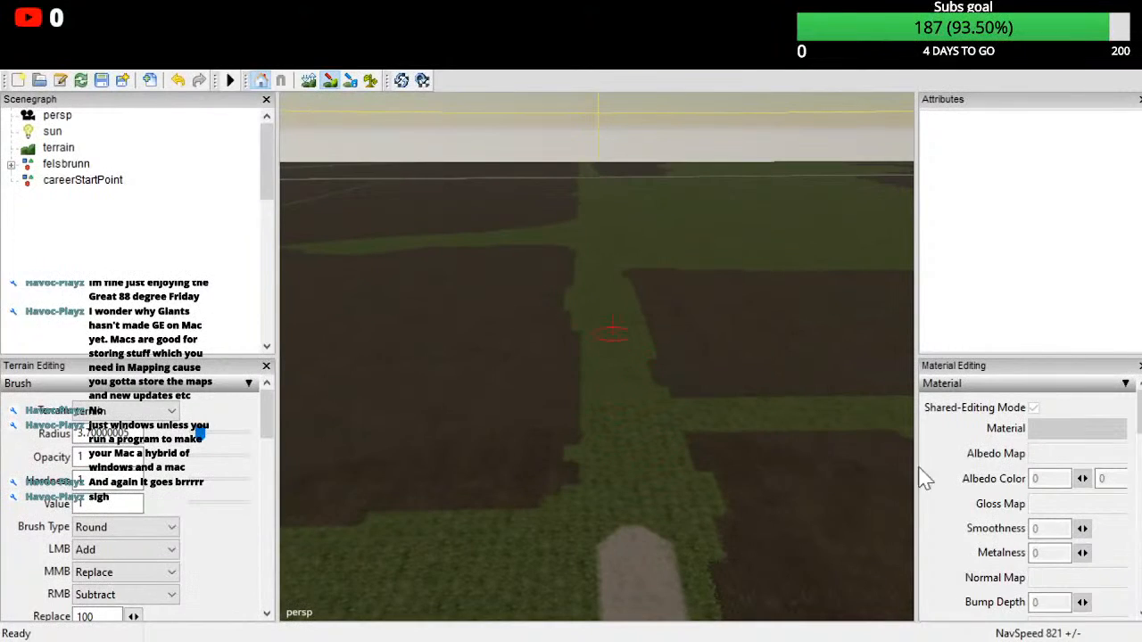
pyautogui.moveTo(602, 285)
pyautogui.mouseDown()
pyautogui.moveTo(635, 535)
pyautogui.moveTo(647, 448)
pyautogui.mouseUp()
pyautogui.scroll(3, 647, 446)
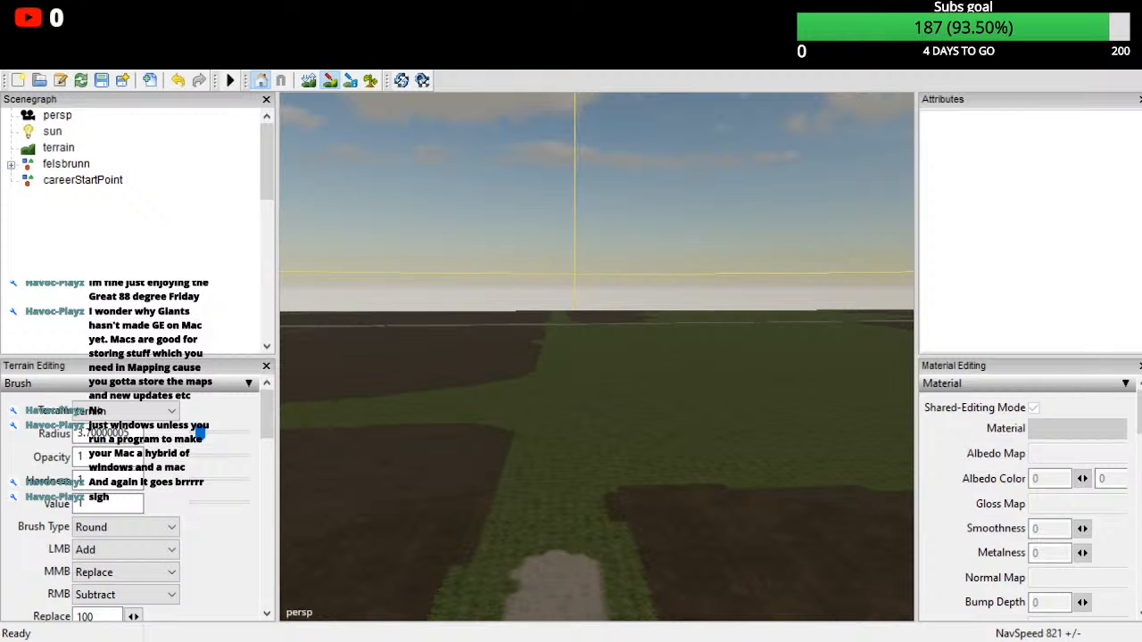
pyautogui.keyDown('alt'); pyautogui.moveTo(881, 517); pyautogui.dragTo(878, 477); pyautogui.keyUp('alt')
pyautogui.moveTo(852, 381); pyautogui.dragTo(854, 635)
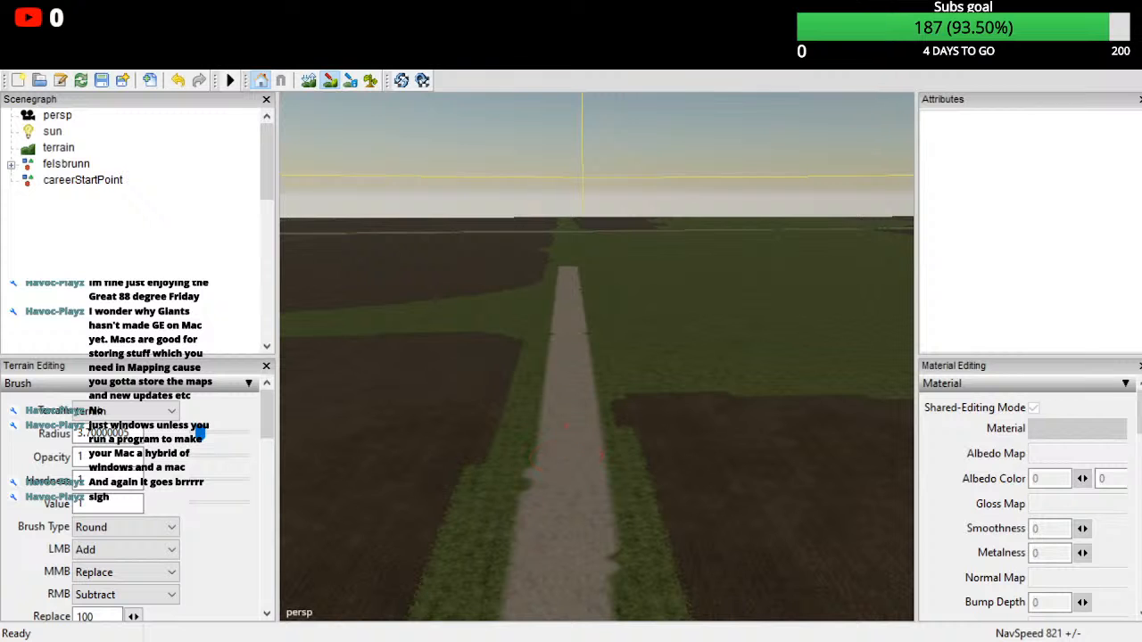
pyautogui.keyDown('alt'); pyautogui.moveTo(883, 614); pyautogui.dragTo(900, 570); pyautogui.keyUp('alt')
# Step: Paint the final stretch of the connecting road up to its junction with the far main road
pyautogui.scroll(5, 870, 494)
pyautogui.scroll(2, 900, 571)
pyautogui.moveTo(890, 448); pyautogui.dragTo(892, 638)
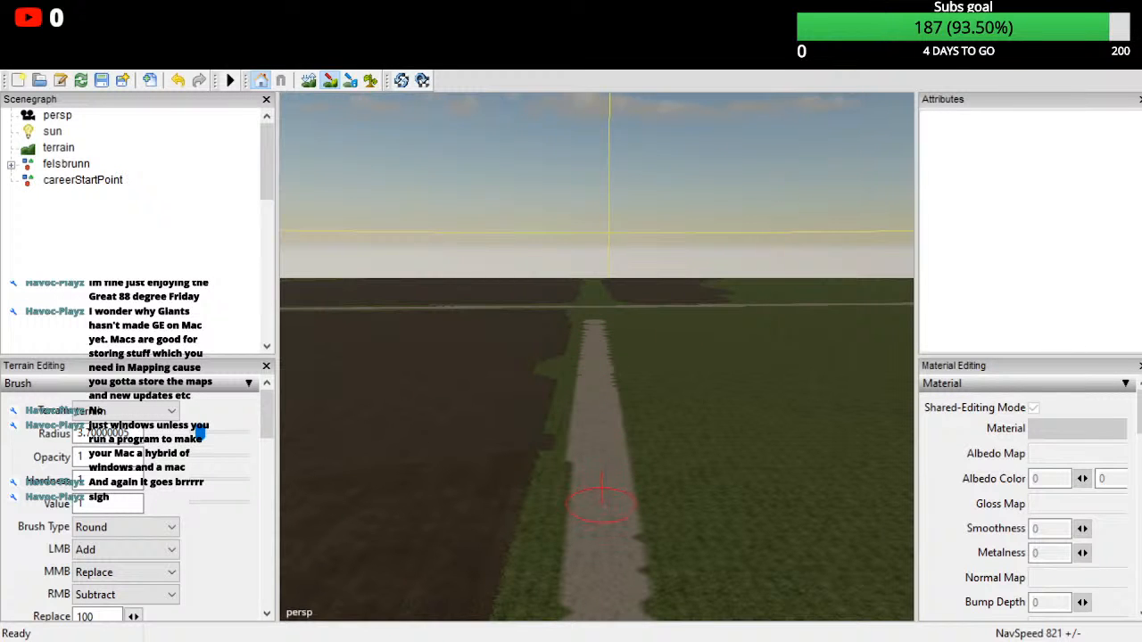
pyautogui.hotkey('ctrl', 'z')
pyautogui.moveTo(892, 451)
pyautogui.mouseDown()
pyautogui.moveTo(904, 641)
pyautogui.moveTo(907, 607)
pyautogui.mouseUp()
pyautogui.keyDown('alt'); pyautogui.moveTo(907, 606); pyautogui.dragTo(908, 557, button='right'); pyautogui.keyUp('alt')
pyautogui.keyDown('alt'); pyautogui.moveTo(908, 557); pyautogui.dragTo(908, 633); pyautogui.keyUp('alt')
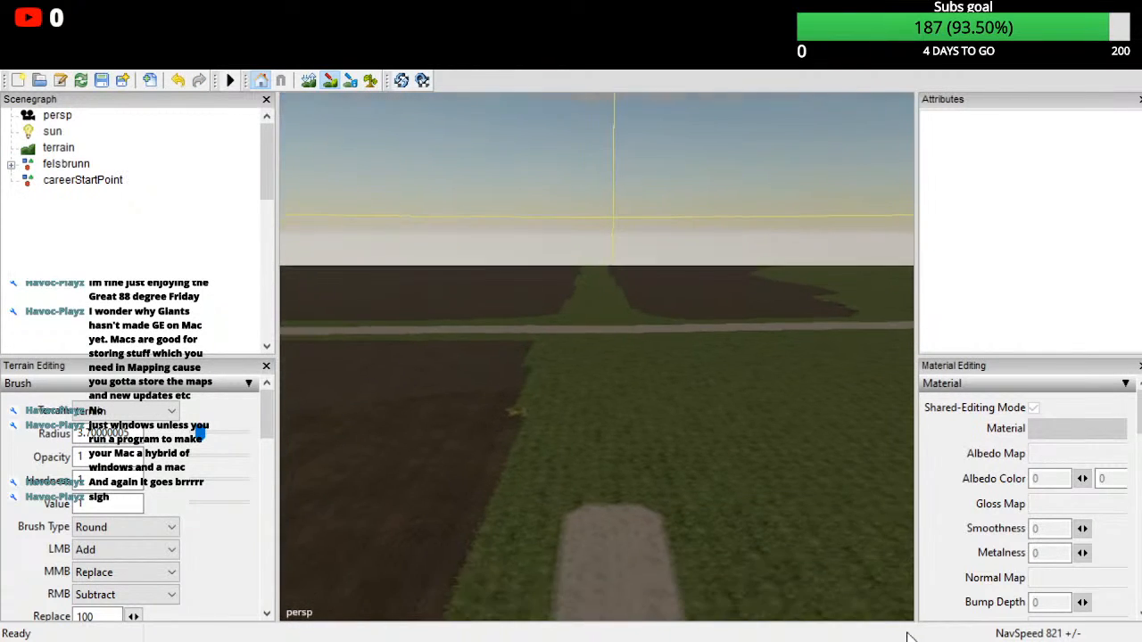
pyautogui.moveTo(903, 469); pyautogui.dragTo(910, 638)
pyautogui.keyDown('alt'); pyautogui.moveTo(909, 639); pyautogui.dragTo(916, 641, button='right'); pyautogui.keyUp('alt')
pyautogui.moveTo(612, 479); pyautogui.dragTo(637, 570)
# Step: Save the map after bringing the whole terrain into view
pyautogui.keyDown('alt'); pyautogui.moveTo(638, 384); pyautogui.dragTo(642, 419); pyautogui.keyUp('alt')
pyautogui.keyDown('alt'); pyautogui.moveTo(645, 375); pyautogui.dragTo(643, 526, button='right'); pyautogui.keyUp('alt')
pyautogui.keyDown('alt'); pyautogui.moveTo(627, 426); pyautogui.dragTo(629, 500, button='right'); pyautogui.keyUp('alt')
pyautogui.keyDown('alt'); pyautogui.moveTo(1008, 615); pyautogui.dragTo(1007, 641, button='right'); pyautogui.keyUp('alt')
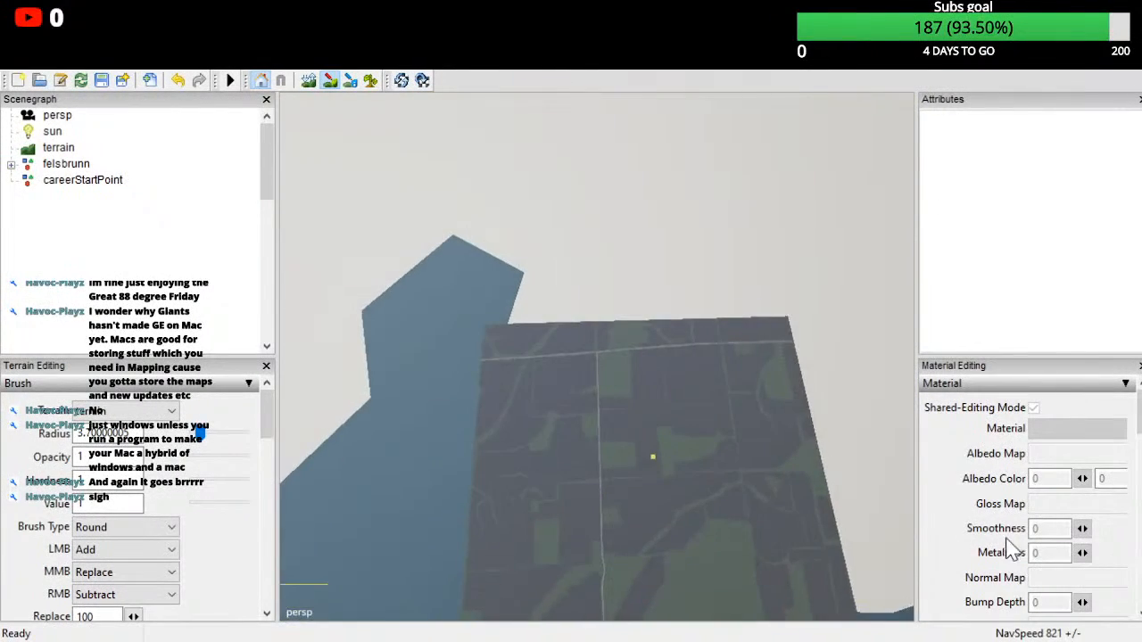
pyautogui.keyDown('alt'); pyautogui.moveTo(1006, 581); pyautogui.dragTo(997, 607); pyautogui.keyUp('alt')
pyautogui.hotkey('ctrl', 's')
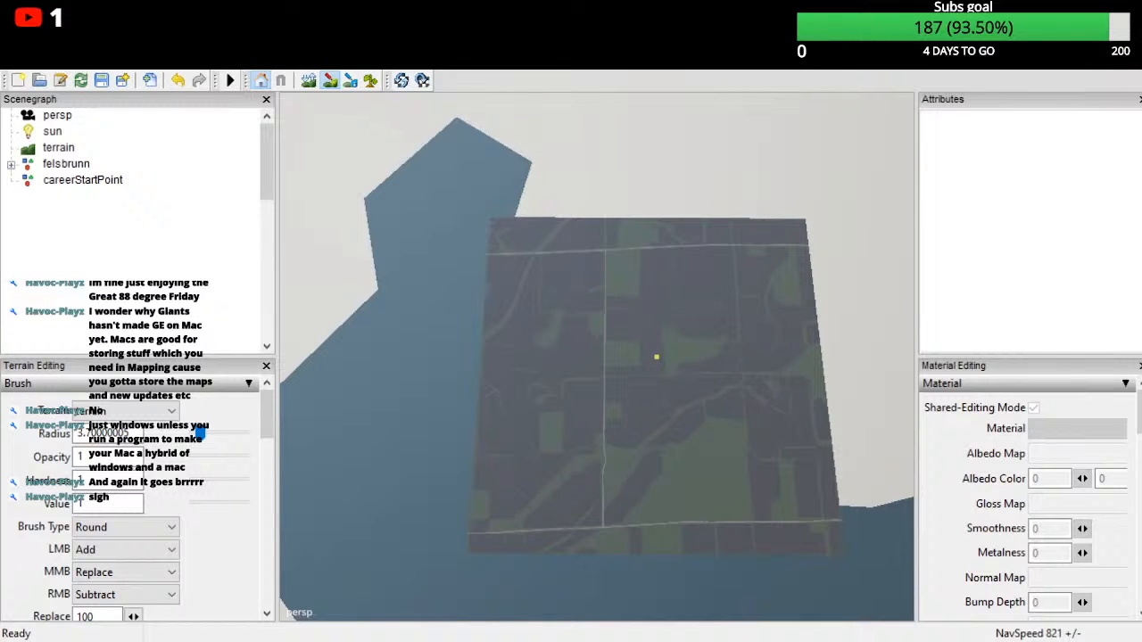
# Step: Examine the painted roads from several sides, including the main road's end at the water's edge
pyautogui.keyDown('alt'); pyautogui.moveTo(901, 555); pyautogui.dragTo(867, 584); pyautogui.keyUp('alt')
pyautogui.keyDown('alt'); pyautogui.moveTo(867, 584); pyautogui.dragTo(1133, 401, button='right'); pyautogui.keyUp('alt')
pyautogui.keyDown('alt'); pyautogui.moveTo(905, 435); pyautogui.dragTo(1079, 460); pyautogui.keyUp('alt')
pyautogui.keyDown('alt'); pyautogui.moveTo(901, 500); pyautogui.dragTo(1018, 595, button='right'); pyautogui.keyUp('alt')
pyautogui.keyDown('alt'); pyautogui.moveTo(990, 481); pyautogui.dragTo(921, 515); pyautogui.keyUp('alt')
pyautogui.keyDown('alt'); pyautogui.moveTo(921, 516); pyautogui.dragTo(1073, 380, button='right'); pyautogui.keyUp('alt')
pyautogui.keyDown('alt'); pyautogui.moveTo(789, 482); pyautogui.dragTo(1045, 417); pyautogui.keyUp('alt')
pyautogui.keyDown('alt'); pyautogui.moveTo(1045, 418); pyautogui.dragTo(990, 535, button='right'); pyautogui.keyUp('alt')
pyautogui.keyDown('alt'); pyautogui.moveTo(1094, 449); pyautogui.dragTo(699, 449); pyautogui.keyUp('alt')
pyautogui.keyDown('alt'); pyautogui.moveTo(745, 617); pyautogui.dragTo(1070, 635); pyautogui.keyUp('alt')
pyautogui.keyDown('alt'); pyautogui.moveTo(1070, 635); pyautogui.dragTo(1002, 488, button='right'); pyautogui.keyUp('alt')
pyautogui.keyDown('alt'); pyautogui.moveTo(1003, 489); pyautogui.dragTo(1063, 617); pyautogui.keyUp('alt')
pyautogui.keyDown('alt'); pyautogui.moveTo(1063, 617); pyautogui.dragTo(1035, 639, button='right'); pyautogui.keyUp('alt')
pyautogui.keyDown('alt'); pyautogui.moveTo(1035, 639); pyautogui.dragTo(801, 310); pyautogui.keyUp('alt')
pyautogui.keyDown('alt'); pyautogui.moveTo(801, 311); pyautogui.dragTo(944, 557, button='right'); pyautogui.keyUp('alt')
pyautogui.keyDown('alt'); pyautogui.moveTo(1017, 488); pyautogui.dragTo(805, 362); pyautogui.keyUp('alt')
pyautogui.scroll(-3, 597, 356)
pyautogui.scroll(3, 597, 357)
pyautogui.keyDown('alt'); pyautogui.moveTo(805, 362); pyautogui.dragTo(942, 416, button='right'); pyautogui.keyUp('alt')
pyautogui.moveTo(943, 416)
pyautogui.keyDown('alt'); pyautogui.mouseDown()
pyautogui.moveTo(1006, 563)
pyautogui.moveTo(993, 585)
pyautogui.moveTo(999, 639)
pyautogui.moveTo(1128, 638)
pyautogui.moveTo(857, 635)
pyautogui.moveTo(690, 615)
pyautogui.moveTo(911, 582)
pyautogui.moveTo(662, 570)
pyautogui.mouseUp(); pyautogui.keyUp('alt')
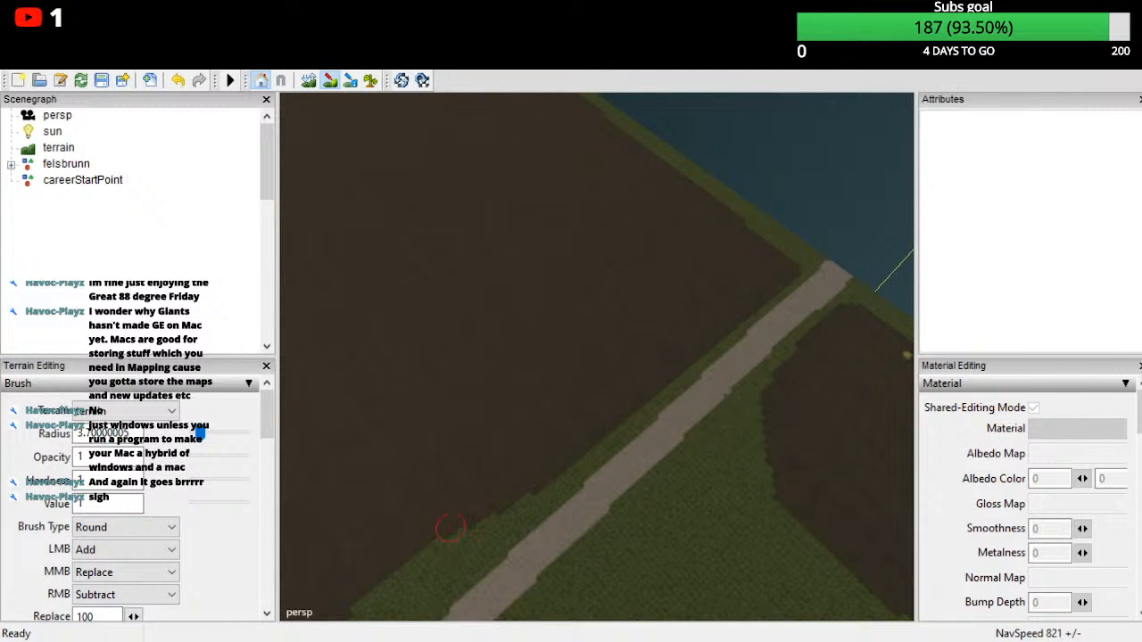
# Step: Examine the connecting road and its junctions with both main roads from the opposite side of the map
pyautogui.keyDown('alt'); pyautogui.moveTo(444, 535); pyautogui.dragTo(873, 451); pyautogui.keyUp('alt')
pyautogui.keyDown('alt'); pyautogui.moveTo(873, 451); pyautogui.dragTo(892, 637, button='right'); pyautogui.keyUp('alt')
pyautogui.keyDown('alt'); pyautogui.moveTo(891, 638); pyautogui.dragTo(923, 449); pyautogui.keyUp('alt')
pyautogui.scroll(5, 894, 534)
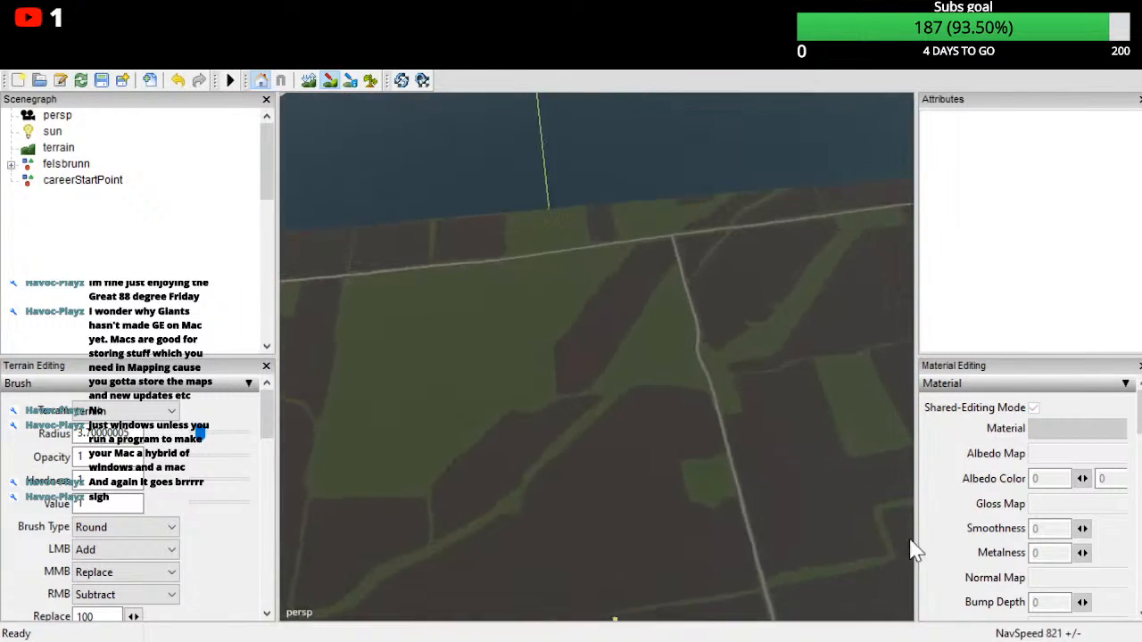
pyautogui.keyDown('alt'); pyautogui.moveTo(893, 533); pyautogui.dragTo(1085, 440); pyautogui.keyUp('alt')
pyautogui.keyDown('alt'); pyautogui.moveTo(1085, 440); pyautogui.dragTo(1136, 280, button='right'); pyautogui.keyUp('alt')
pyautogui.keyDown('alt'); pyautogui.moveTo(1136, 280); pyautogui.dragTo(908, 375); pyautogui.keyUp('alt')
pyautogui.scroll(6, 904, 573)
pyautogui.keyDown('alt'); pyautogui.moveTo(928, 594); pyautogui.dragTo(922, 618); pyautogui.keyUp('alt')
pyautogui.keyDown('alt'); pyautogui.moveTo(921, 618); pyautogui.dragTo(1141, 517, button='right'); pyautogui.keyUp('alt')
pyautogui.keyDown('alt'); pyautogui.moveTo(999, 536); pyautogui.dragTo(1141, 410, button='right'); pyautogui.keyUp('alt')
pyautogui.keyDown('alt'); pyautogui.moveTo(1100, 361); pyautogui.dragTo(1141, 455); pyautogui.keyUp('alt')
pyautogui.keyDown('alt'); pyautogui.moveTo(989, 461); pyautogui.dragTo(1047, 330, button='right'); pyautogui.keyUp('alt')
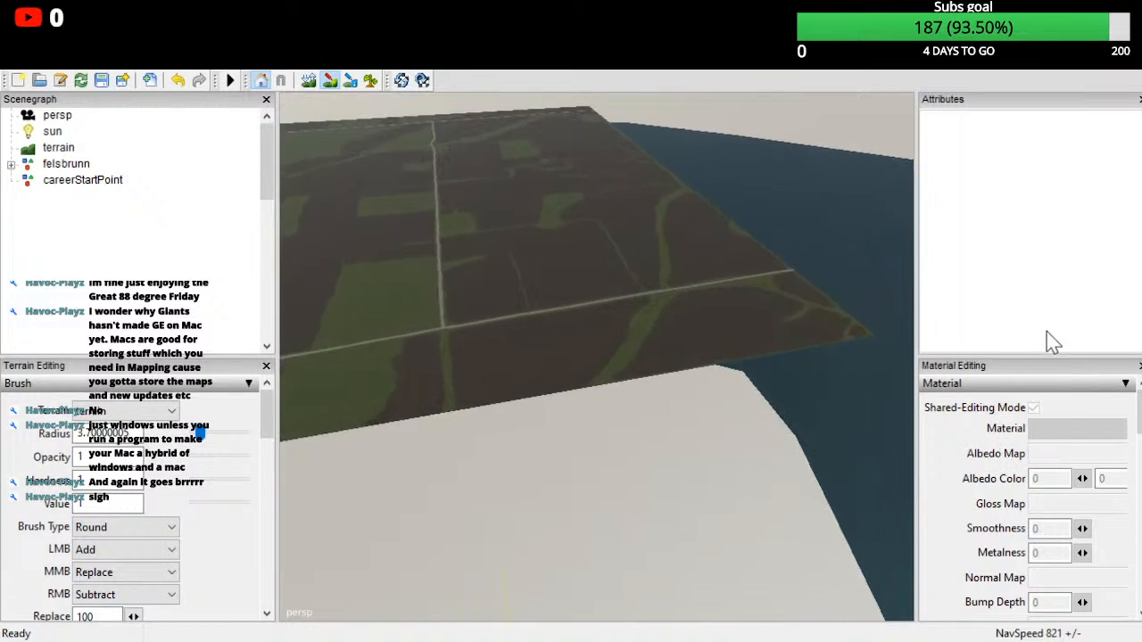
# Step: Switch to foliage painting and examine the plants along the main road's grass verges up close
pyautogui.keyDown('alt'); pyautogui.moveTo(1047, 330); pyautogui.dragTo(957, 480, button='middle'); pyautogui.keyUp('alt')
pyautogui.keyDown('alt'); pyautogui.moveTo(957, 480); pyautogui.dragTo(1096, 316, button='right'); pyautogui.keyUp('alt')
pyautogui.keyDown('alt'); pyautogui.moveTo(967, 452); pyautogui.dragTo(927, 532); pyautogui.keyUp('alt')
pyautogui.keyDown('alt'); pyautogui.moveTo(927, 532); pyautogui.dragTo(874, 641, button='right'); pyautogui.keyUp('alt')
pyautogui.keyDown('alt'); pyautogui.moveTo(874, 640); pyautogui.dragTo(865, 641); pyautogui.keyUp('alt')
pyautogui.keyDown('alt'); pyautogui.moveTo(869, 641); pyautogui.dragTo(939, 535, button='right'); pyautogui.keyUp('alt')
pyautogui.keyDown('alt'); pyautogui.moveTo(908, 631); pyautogui.dragTo(992, 573); pyautogui.keyUp('alt')
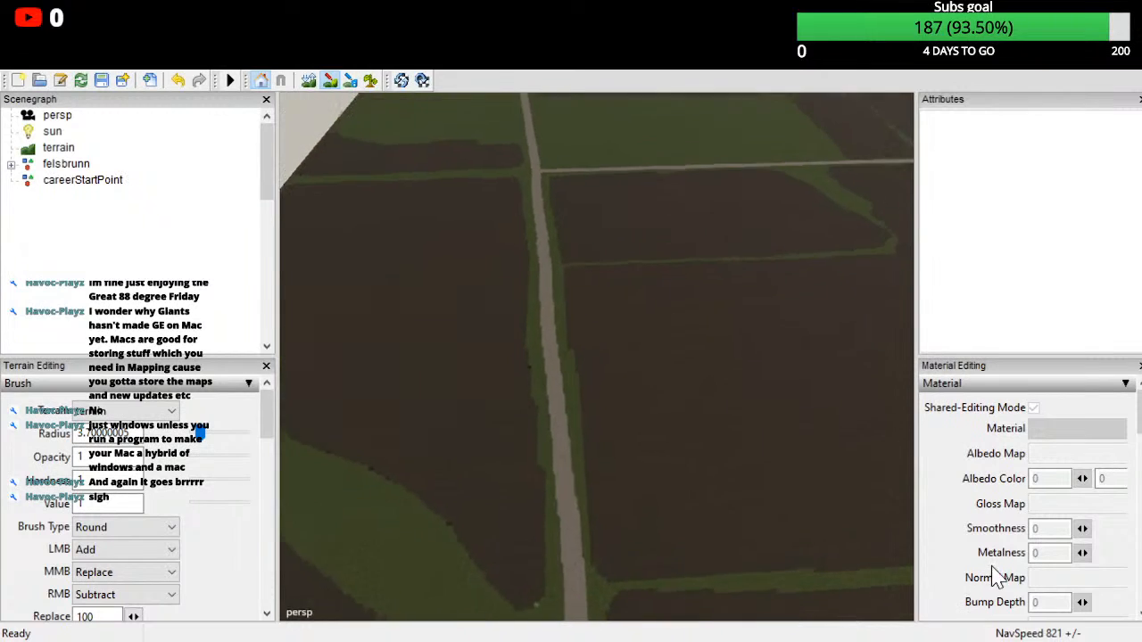
pyautogui.keyDown('alt'); pyautogui.moveTo(990, 571); pyautogui.dragTo(1001, 496, button='right'); pyautogui.keyUp('alt')
pyautogui.moveTo(1002, 496)
pyautogui.keyDown('alt'); pyautogui.mouseDown()
pyautogui.moveTo(902, 528)
pyautogui.moveTo(912, 474)
pyautogui.mouseUp(); pyautogui.keyUp('alt')
pyautogui.click(555, 97)
pyautogui.keyDown('alt'); pyautogui.moveTo(912, 474); pyautogui.dragTo(919, 458, button='right'); pyautogui.keyUp('alt')
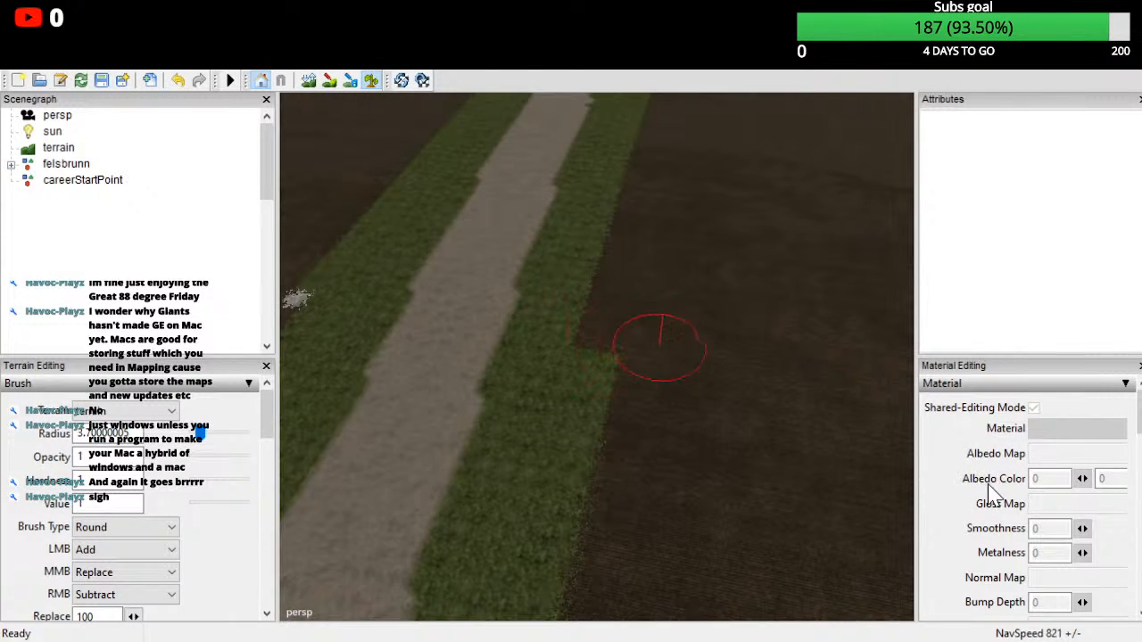
pyautogui.moveTo(1052, 505)
pyautogui.keyDown('alt'); pyautogui.mouseDown(button='right')
pyautogui.moveTo(1010, 578)
pyautogui.moveTo(1032, 415)
pyautogui.mouseUp(button='right'); pyautogui.keyUp('alt')
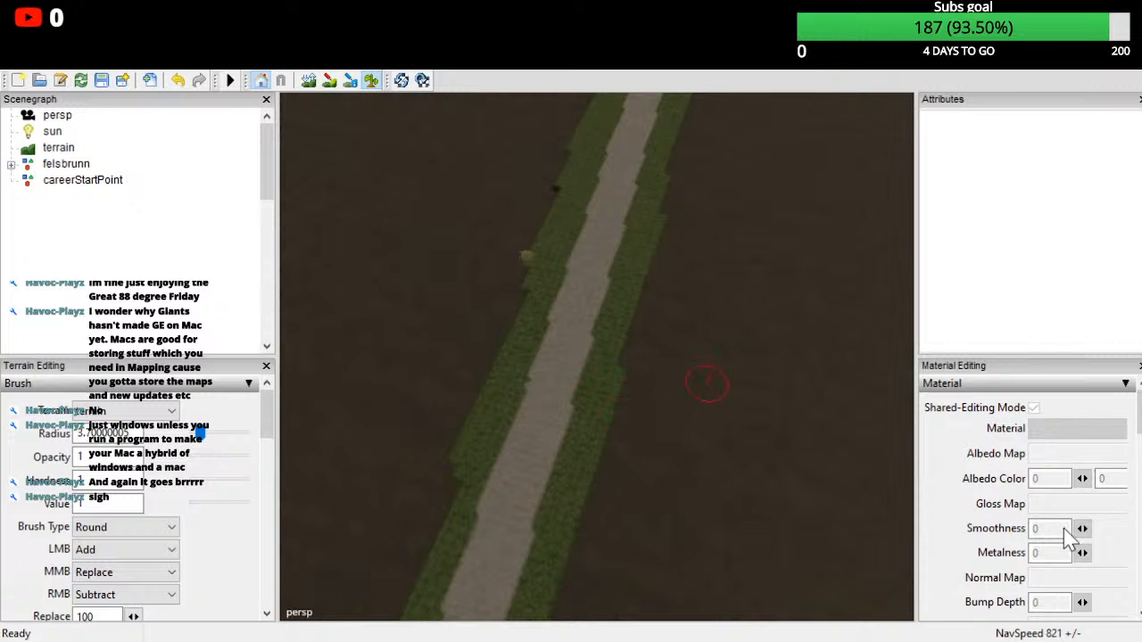
pyautogui.scroll(-5, 1052, 535)
# Step: Examine the unpainted grass strips branching off the main road near the map's corner
pyautogui.keyDown('alt'); pyautogui.moveTo(1037, 524); pyautogui.dragTo(720, 616); pyautogui.keyUp('alt')
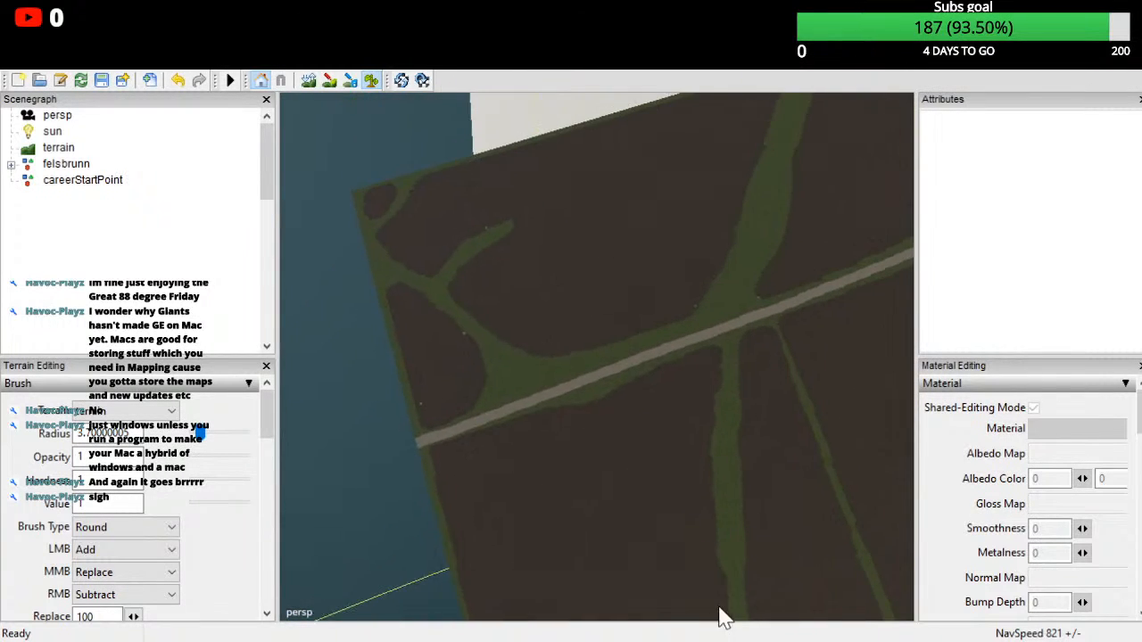
pyautogui.scroll(6, 761, 559)
pyautogui.scroll(-2, 803, 527)
pyautogui.keyDown('alt'); pyautogui.moveTo(803, 527); pyautogui.dragTo(1137, 544); pyautogui.keyUp('alt')
pyautogui.scroll(7, 597, 357)
pyautogui.scroll(-7, 597, 357)
pyautogui.scroll(-5, 597, 357)
pyautogui.scroll(1, 596, 357)
# Step: Switch back to terrain texture painting and extend the connecting road across the main road along the grass strip to the map's edge
pyautogui.keyDown('alt'); pyautogui.moveTo(1106, 620); pyautogui.dragTo(864, 359); pyautogui.keyUp('alt')
pyautogui.scroll(3, 1096, 565)
pyautogui.scroll(6, 1096, 565)
pyautogui.scroll(3, 926, 368)
pyautogui.keyDown('alt'); pyautogui.moveTo(929, 498); pyautogui.dragTo(924, 589); pyautogui.keyUp('alt')
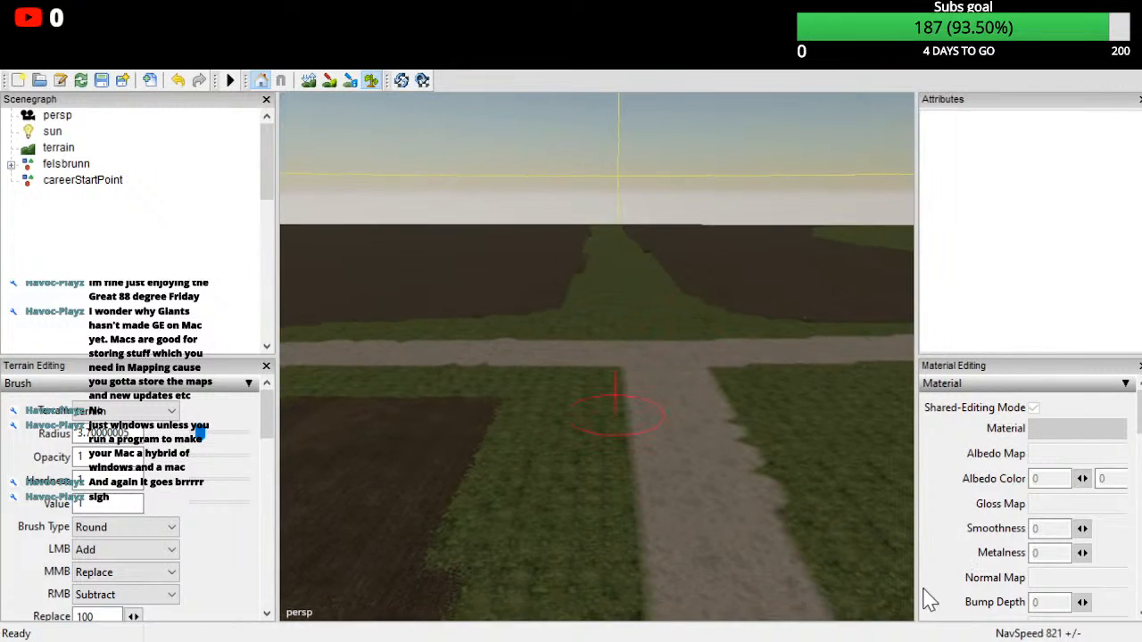
pyautogui.scroll(-3, 923, 589)
pyautogui.click(330, 80)
pyautogui.moveTo(807, 597)
pyautogui.keyDown('alt'); pyautogui.mouseDown()
pyautogui.moveTo(865, 521)
pyautogui.moveTo(857, 460)
pyautogui.mouseUp(); pyautogui.keyUp('alt')
pyautogui.scroll(4, 849, 468)
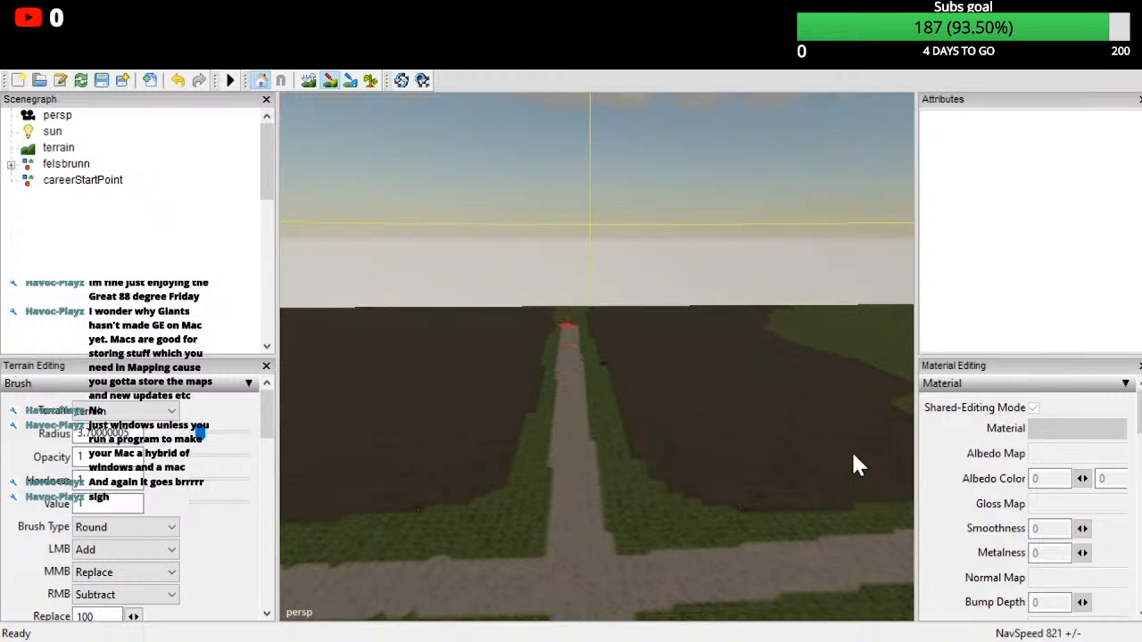
pyautogui.moveTo(896, 628)
pyautogui.keyDown('alt'); pyautogui.mouseDown()
pyautogui.moveTo(907, 500)
pyautogui.moveTo(910, 641)
pyautogui.mouseUp(); pyautogui.keyUp('alt')
pyautogui.scroll(5, 907, 500)
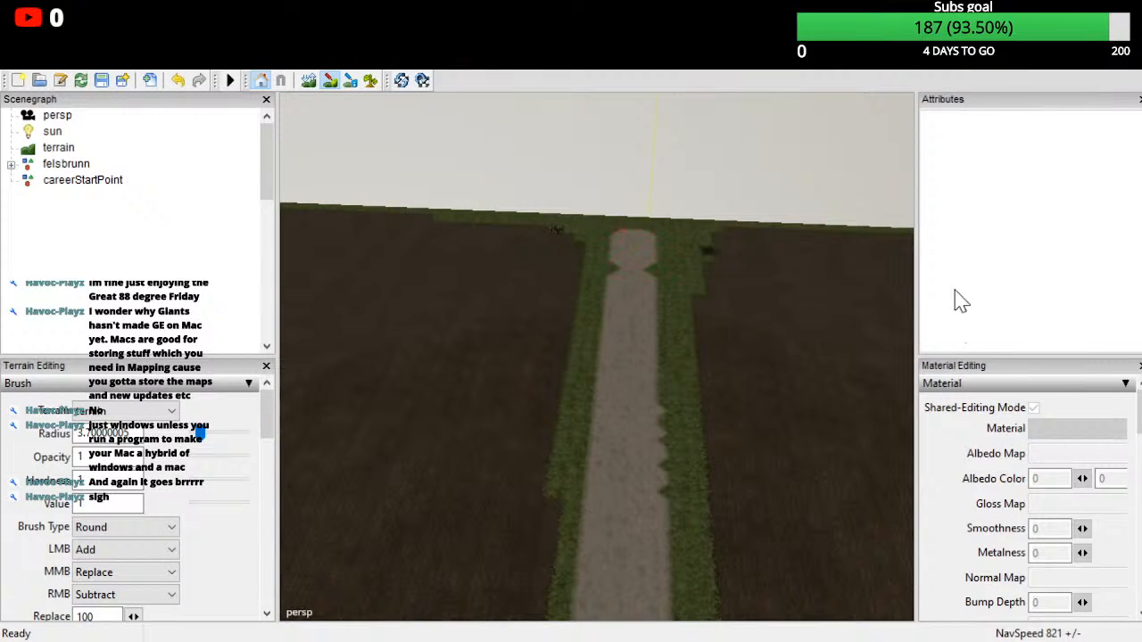
pyautogui.scroll(-5, 951, 415)
pyautogui.keyDown('alt'); pyautogui.moveTo(950, 535); pyautogui.dragTo(941, 641); pyautogui.keyUp('alt')
pyautogui.scroll(4, 895, 397)
# Step: Switch to foliage painting and examine the grass verges along the new road stretch
pyautogui.keyDown('alt'); pyautogui.moveTo(843, 629); pyautogui.dragTo(1032, 533); pyautogui.keyUp('alt')
pyautogui.scroll(3, 886, 508)
pyautogui.scroll(3, 928, 556)
pyautogui.scroll(-4, 935, 564)
pyautogui.scroll(3, 989, 421)
pyautogui.scroll(2, 1052, 432)
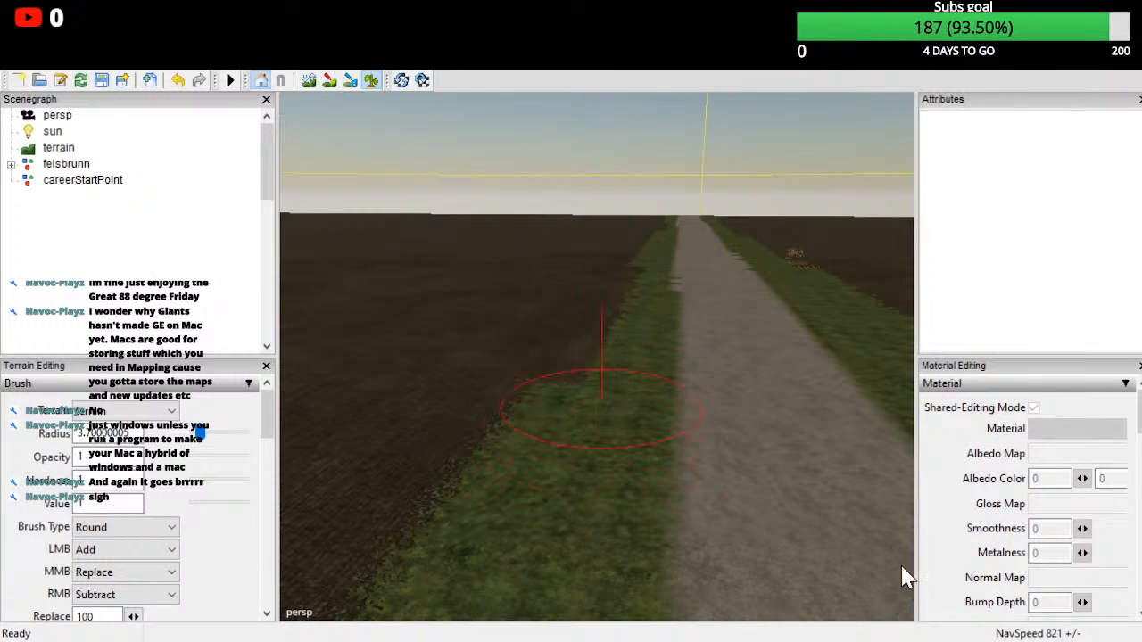
pyautogui.moveTo(979, 585)
pyautogui.keyDown('alt'); pyautogui.mouseDown()
pyautogui.moveTo(1011, 453)
pyautogui.moveTo(1021, 462)
pyautogui.moveTo(1025, 444)
pyautogui.moveTo(1037, 602)
pyautogui.mouseUp(); pyautogui.keyUp('alt')
pyautogui.scroll(3, 1010, 453)
# Step: Examine the plants at the grass corners where the new road meets the map's edge
pyautogui.moveTo(624, 283)
pyautogui.mouseDown()
pyautogui.moveTo(620, 305)
pyautogui.moveTo(740, 499)
pyautogui.mouseUp()
pyautogui.keyDown('alt'); pyautogui.moveTo(758, 384); pyautogui.dragTo(835, 453); pyautogui.keyUp('alt')
pyautogui.moveTo(807, 500)
pyautogui.mouseDown()
pyautogui.moveTo(1133, 625)
pyautogui.moveTo(715, 471)
pyautogui.moveTo(1052, 597)
pyautogui.moveTo(926, 630)
pyautogui.mouseUp()
pyautogui.scroll(-6, 1055, 602)
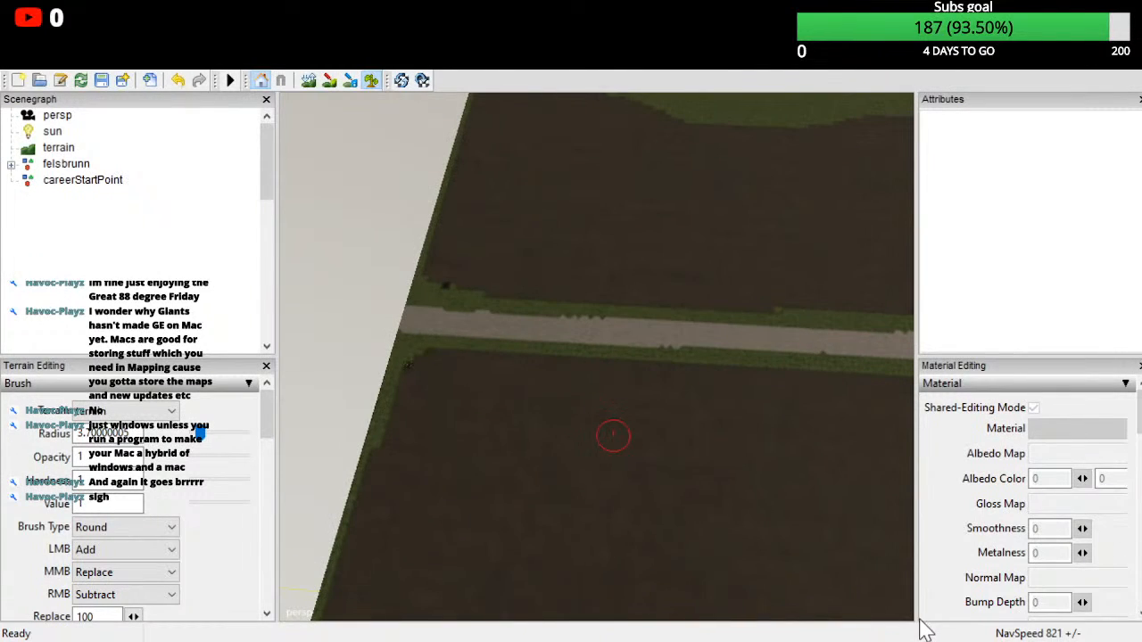
pyautogui.moveTo(985, 584)
pyautogui.keyDown('alt'); pyautogui.mouseDown()
pyautogui.moveTo(878, 567)
pyautogui.moveTo(831, 527)
pyautogui.moveTo(876, 566)
pyautogui.moveTo(899, 609)
pyautogui.moveTo(859, 542)
pyautogui.moveTo(1068, 558)
pyautogui.mouseUp(); pyautogui.keyUp('alt')
pyautogui.scroll(5, 859, 542)
pyautogui.keyDown('alt'); pyautogui.moveTo(1098, 625); pyautogui.dragTo(790, 630); pyautogui.keyUp('alt')
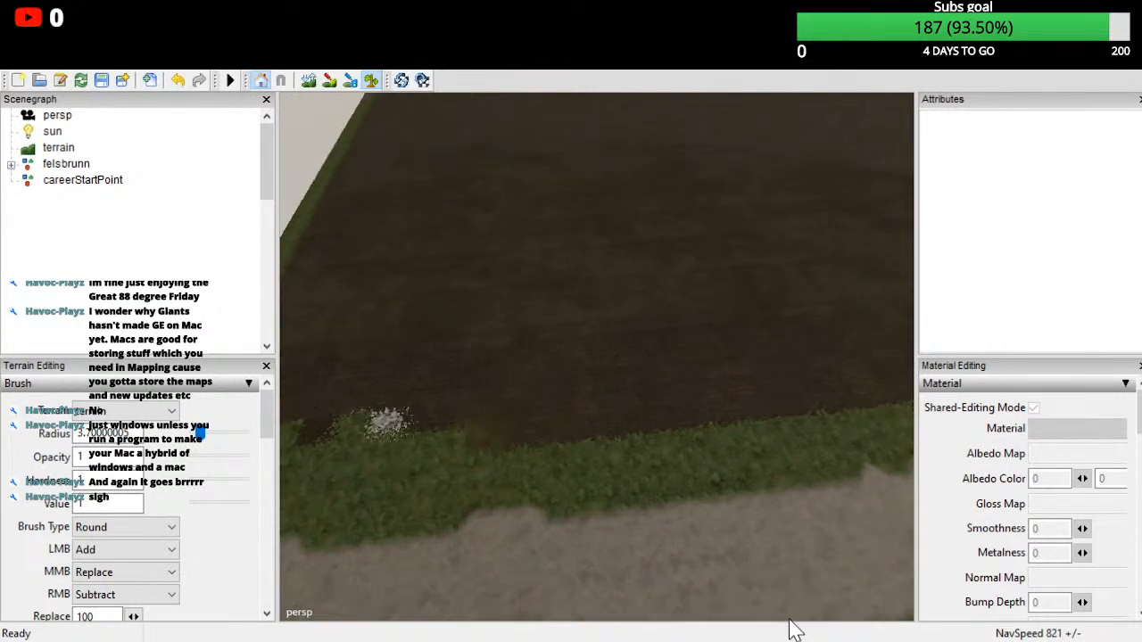
# Step: Outline a triangular grass patch on the field in the corner between the new road's verge and the map's edge
pyautogui.scroll(-10, 790, 631)
pyautogui.scroll(4, 781, 640)
pyautogui.scroll(3, 783, 635)
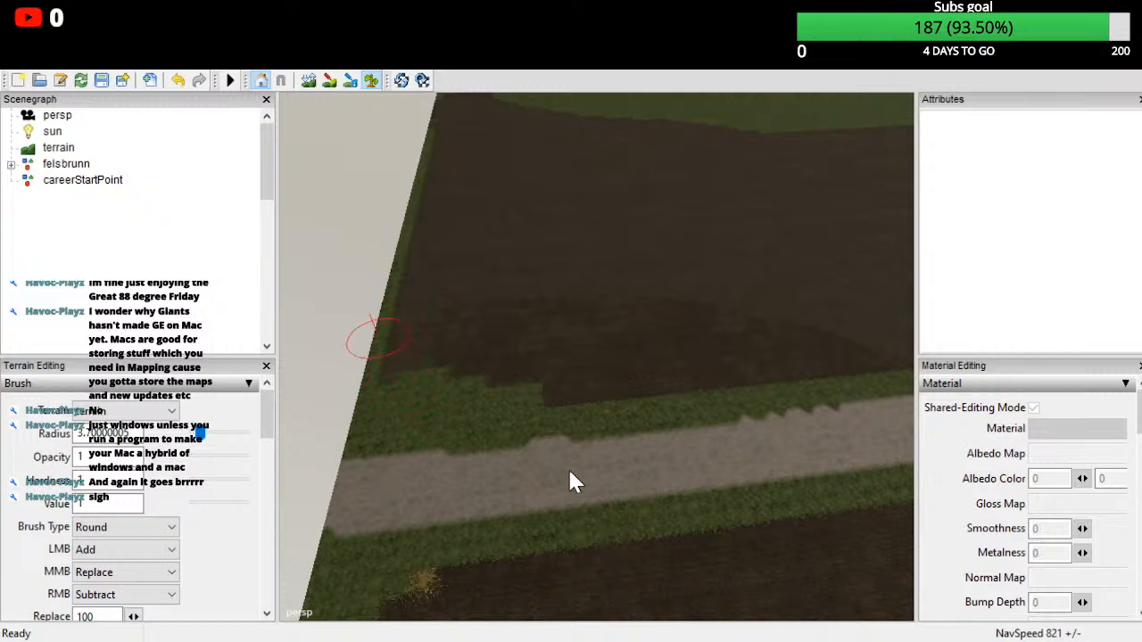
pyautogui.keyDown('alt'); pyautogui.moveTo(645, 448); pyautogui.dragTo(848, 576); pyautogui.keyUp('alt')
pyautogui.scroll(-8, 848, 576)
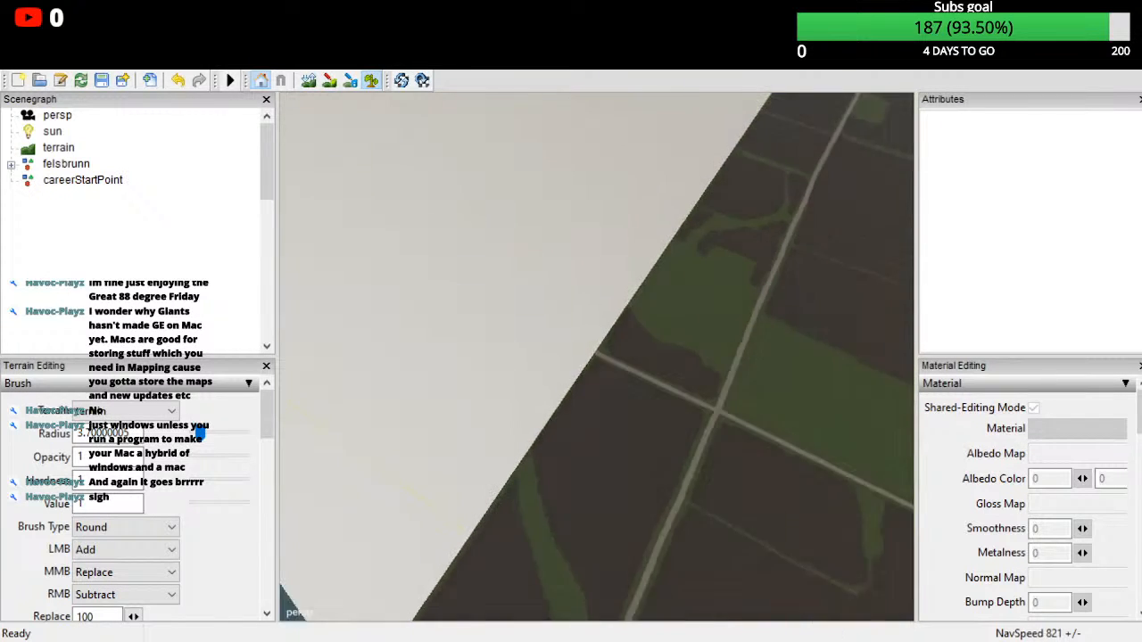
pyautogui.scroll(10, 874, 634)
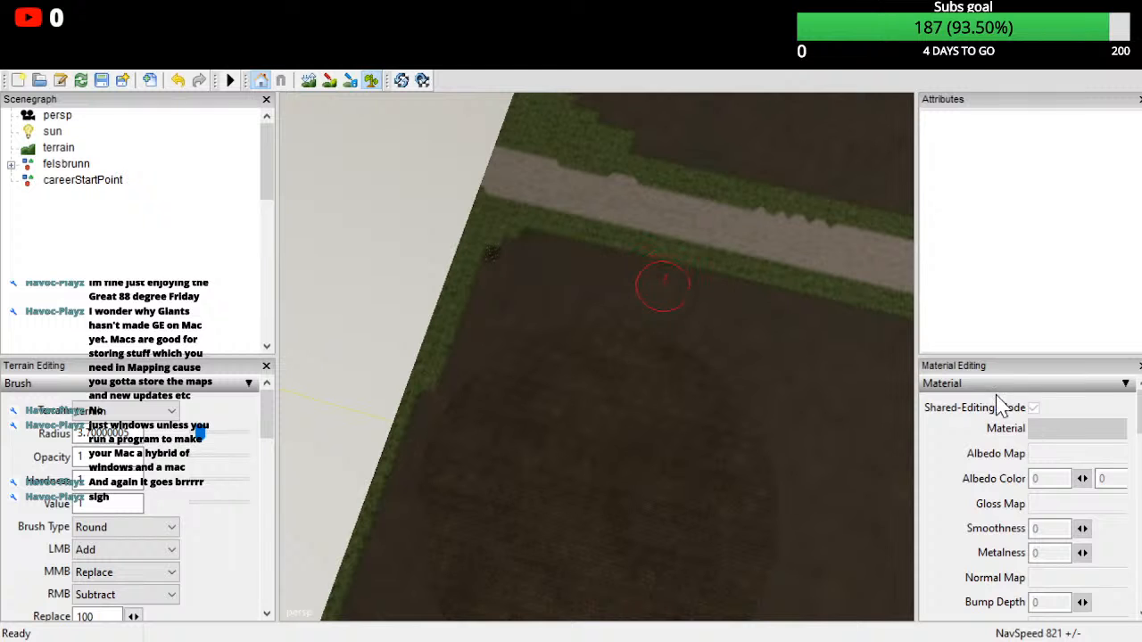
pyautogui.moveTo(649, 344); pyautogui.dragTo(635, 411)
pyautogui.moveTo(622, 609)
pyautogui.keyDown('alt'); pyautogui.mouseDown()
pyautogui.moveTo(884, 569)
pyautogui.moveTo(694, 510)
pyautogui.mouseUp(); pyautogui.keyUp('alt')
pyautogui.moveTo(568, 341)
pyautogui.mouseDown()
pyautogui.moveTo(615, 371)
pyautogui.moveTo(731, 382)
pyautogui.mouseUp()
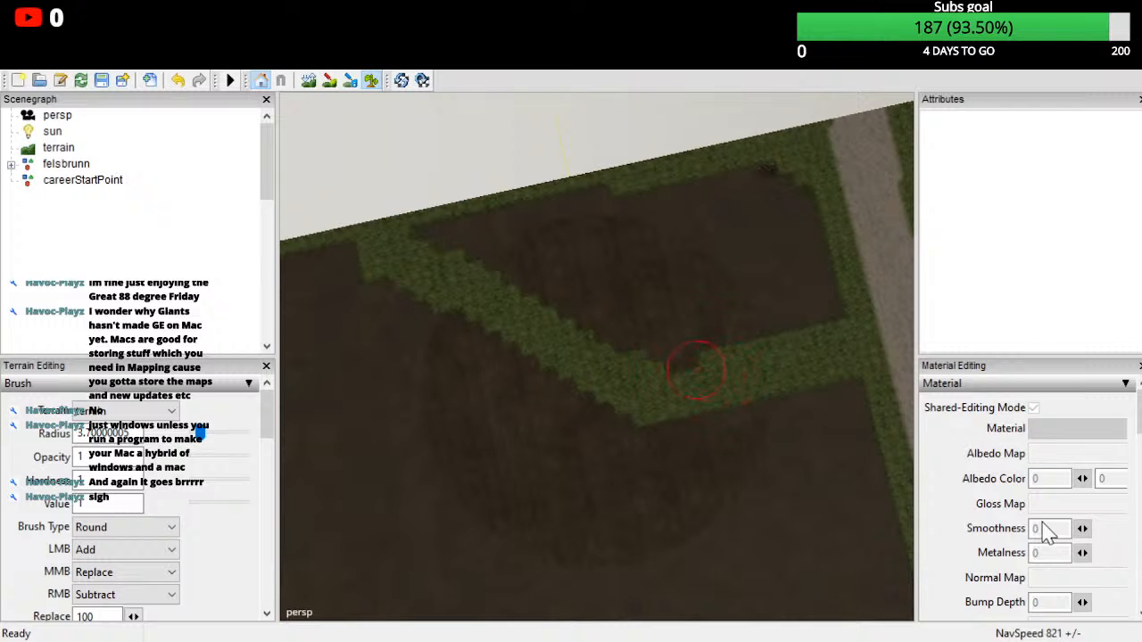
# Step: Fill the outlined triangle beside the new road completely with grass
pyautogui.moveTo(881, 465); pyautogui.dragTo(665, 327)
pyautogui.moveTo(867, 291)
pyautogui.mouseDown()
pyautogui.moveTo(732, 316)
pyautogui.moveTo(635, 286)
pyautogui.mouseUp()
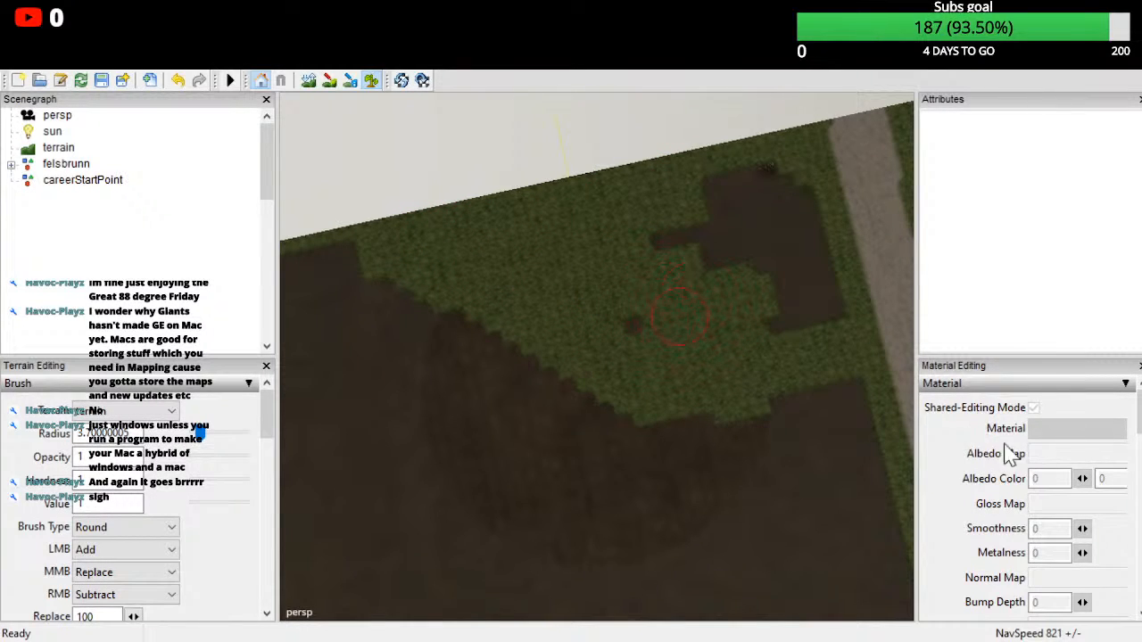
pyautogui.moveTo(714, 207); pyautogui.dragTo(737, 245)
pyautogui.moveTo(774, 170)
pyautogui.mouseDown()
pyautogui.moveTo(821, 251)
pyautogui.moveTo(802, 278)
pyautogui.mouseUp()
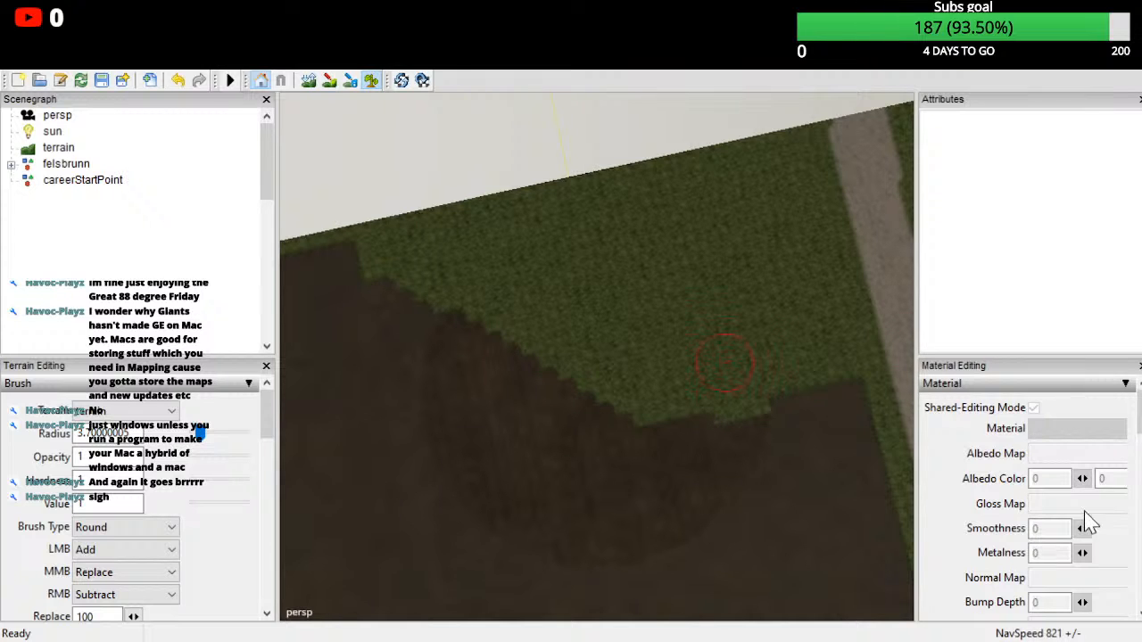
# Step: Straighten the grass patch's jagged border with the field between the road verge and the map's edge
pyautogui.keyDown('alt'); pyautogui.moveTo(865, 577); pyautogui.dragTo(922, 593); pyautogui.keyUp('alt')
pyautogui.moveTo(954, 538)
pyautogui.keyDown('alt'); pyautogui.mouseDown()
pyautogui.moveTo(844, 614)
pyautogui.moveTo(896, 502)
pyautogui.mouseUp(); pyautogui.keyUp('alt')
pyautogui.scroll(4, 852, 607)
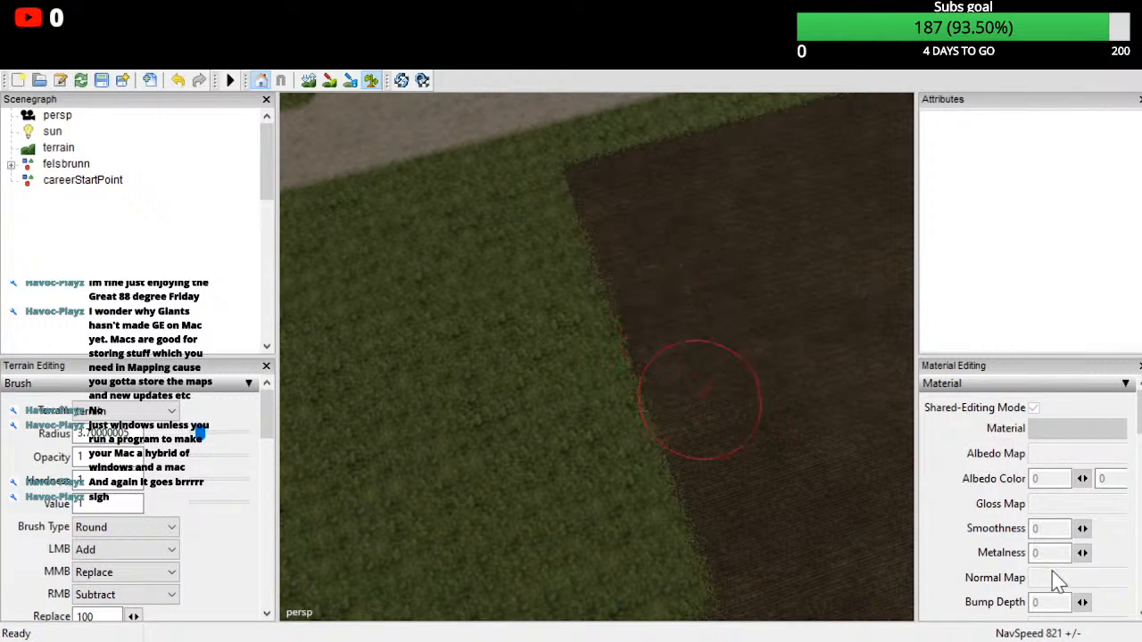
pyautogui.scroll(-8, 1073, 557)
pyautogui.moveTo(1040, 612)
pyautogui.keyDown('alt'); pyautogui.mouseDown()
pyautogui.moveTo(956, 632)
pyautogui.moveTo(1045, 565)
pyautogui.mouseUp(); pyautogui.keyUp('alt')
pyautogui.scroll(7, 925, 622)
pyautogui.scroll(-2, 935, 616)
pyautogui.moveTo(1012, 510)
pyautogui.mouseDown()
pyautogui.moveTo(970, 474)
pyautogui.moveTo(990, 469)
pyautogui.mouseUp()
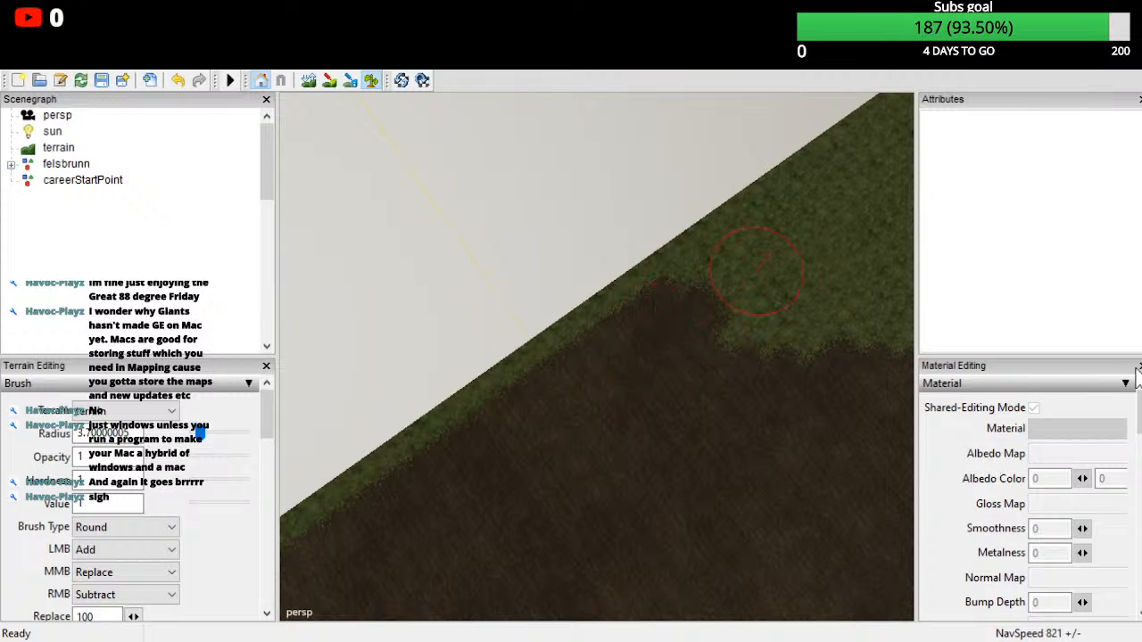
# Step: Examine where the grass patch meets the narrow grass strip along the map's edge
pyautogui.scroll(-5, 1111, 431)
pyautogui.moveTo(988, 525)
pyautogui.keyDown('alt'); pyautogui.mouseDown()
pyautogui.moveTo(1138, 532)
pyautogui.moveTo(999, 505)
pyautogui.moveTo(1024, 518)
pyautogui.moveTo(933, 535)
pyautogui.mouseUp(); pyautogui.keyUp('alt')
pyautogui.scroll(2, 596, 357)
pyautogui.scroll(-3, 930, 546)
pyautogui.scroll(3, 933, 536)
pyautogui.keyDown('alt'); pyautogui.moveTo(892, 596); pyautogui.dragTo(927, 526); pyautogui.keyUp('alt')
pyautogui.scroll(2, 928, 517)
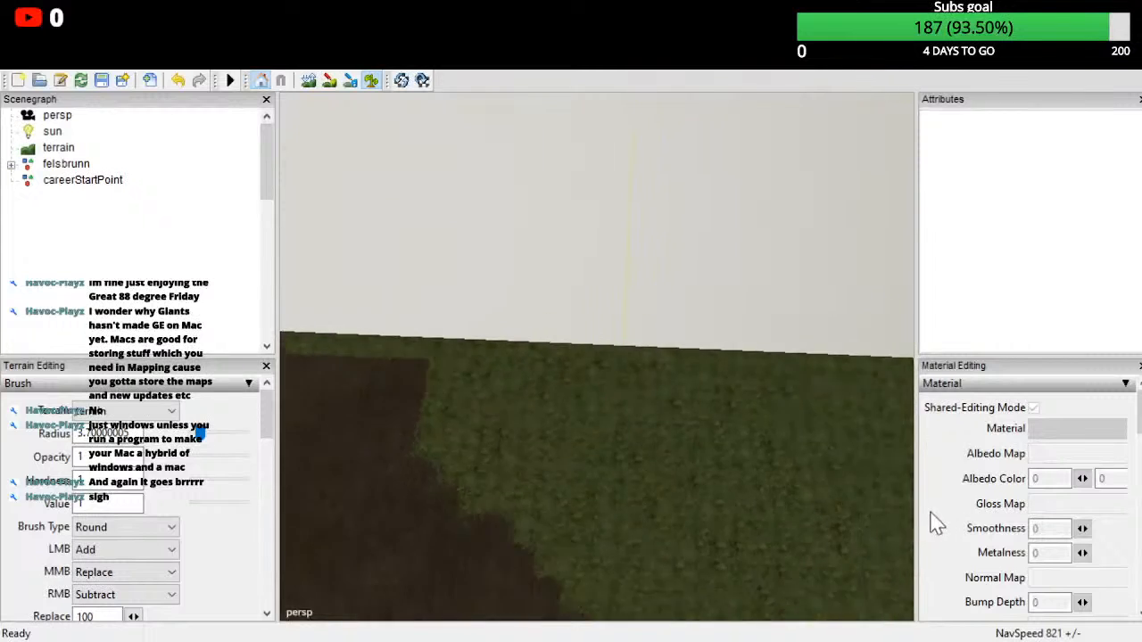
pyautogui.scroll(-1, 934, 536)
pyautogui.keyDown('alt'); pyautogui.moveTo(1016, 533); pyautogui.dragTo(1033, 479); pyautogui.keyUp('alt')
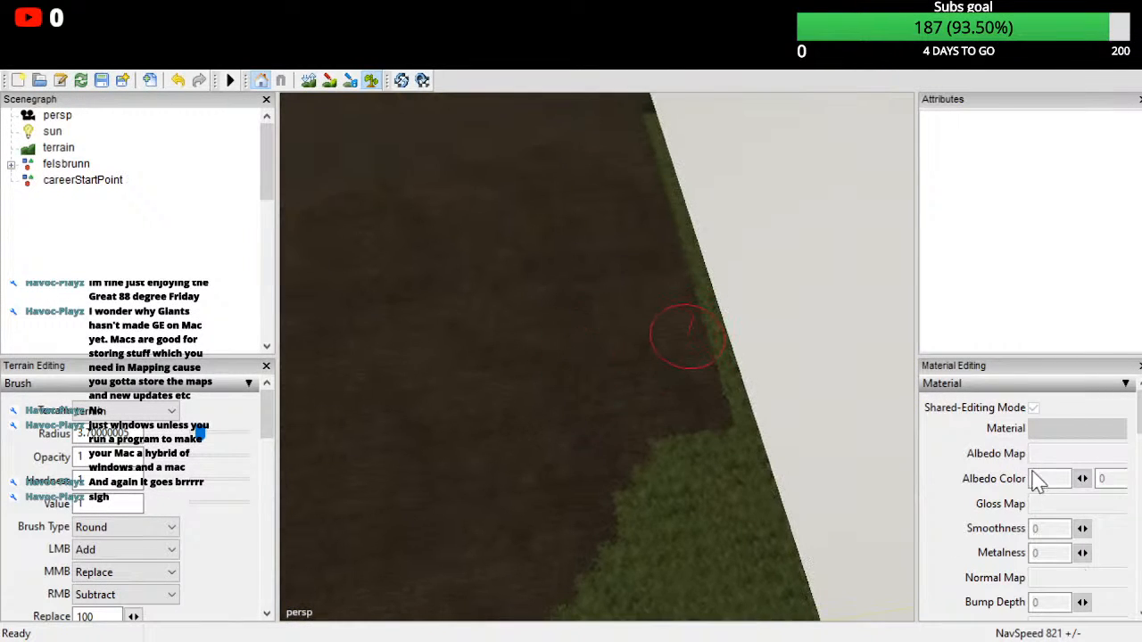
pyautogui.moveTo(1079, 635)
pyautogui.mouseDown()
pyautogui.moveTo(1016, 460)
pyautogui.moveTo(1039, 578)
pyautogui.moveTo(1074, 629)
pyautogui.mouseUp()
pyautogui.scroll(3, 1070, 620)
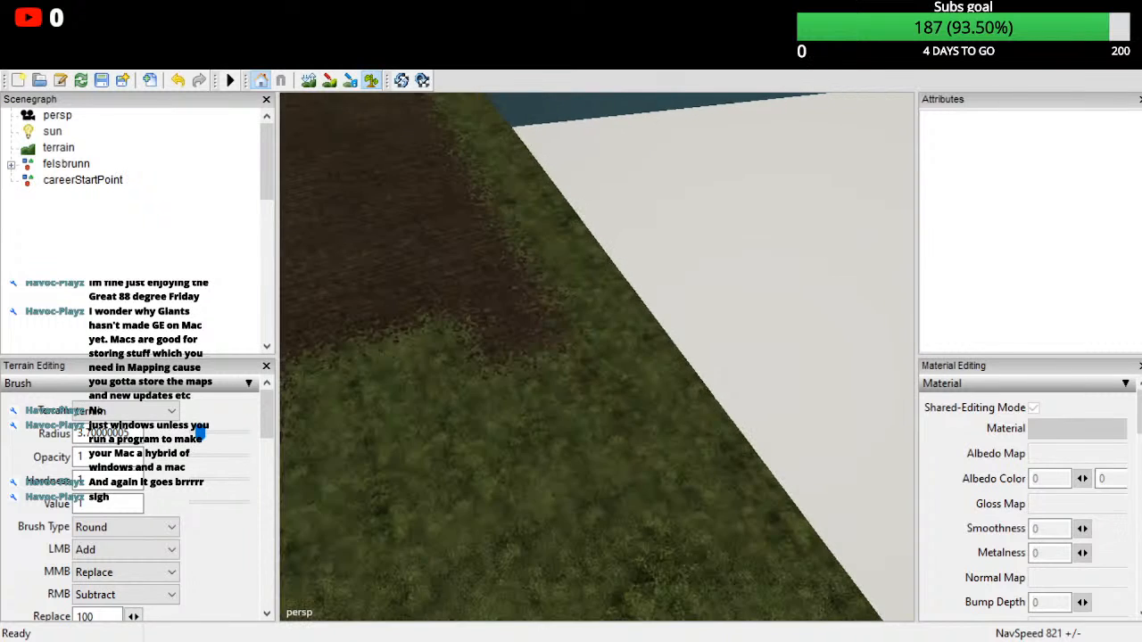
# Step: Widen the narrow grass strip along the map's edge, running from the new patch toward the diagonal grass strip
pyautogui.keyDown('alt'); pyautogui.moveTo(1032, 515); pyautogui.dragTo(993, 498); pyautogui.keyUp('alt')
pyautogui.moveTo(852, 512)
pyautogui.mouseDown()
pyautogui.moveTo(873, 480)
pyautogui.moveTo(887, 395)
pyautogui.moveTo(881, 253)
pyautogui.moveTo(904, 161)
pyautogui.moveTo(919, 456)
pyautogui.mouseUp()
pyautogui.moveTo(930, 553)
pyautogui.keyDown('alt'); pyautogui.mouseDown()
pyautogui.moveTo(955, 533)
pyautogui.moveTo(961, 409)
pyautogui.mouseUp(); pyautogui.keyUp('alt')
pyautogui.scroll(3, 963, 408)
pyautogui.moveTo(639, 472)
pyautogui.mouseDown()
pyautogui.moveTo(544, 612)
pyautogui.moveTo(603, 227)
pyautogui.mouseUp()
pyautogui.moveTo(901, 290)
pyautogui.mouseDown()
pyautogui.moveTo(896, 441)
pyautogui.moveTo(851, 598)
pyautogui.moveTo(806, 562)
pyautogui.moveTo(842, 402)
pyautogui.mouseUp()
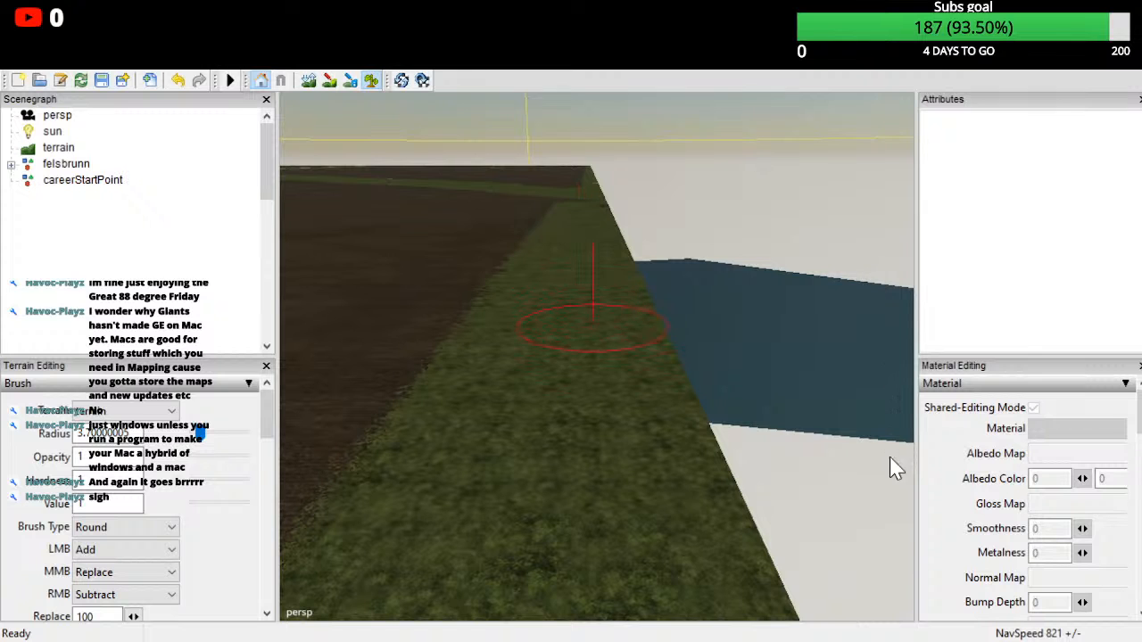
# Step: Carry the widened border grass past the diagonal grass strip along the map's edge
pyautogui.keyDown('alt'); pyautogui.moveTo(889, 450); pyautogui.dragTo(892, 520); pyautogui.keyUp('alt')
pyautogui.keyDown('alt'); pyautogui.moveTo(891, 520); pyautogui.dragTo(893, 587, button='middle'); pyautogui.keyUp('alt')
pyautogui.keyDown('alt'); pyautogui.moveTo(893, 587); pyautogui.dragTo(898, 511); pyautogui.keyUp('alt')
pyautogui.keyDown('alt'); pyautogui.moveTo(897, 511); pyautogui.dragTo(902, 473, button='right'); pyautogui.keyUp('alt')
pyautogui.moveTo(902, 474)
pyautogui.keyDown('alt'); pyautogui.mouseDown()
pyautogui.moveTo(830, 574)
pyautogui.moveTo(899, 631)
pyautogui.moveTo(905, 597)
pyautogui.moveTo(890, 546)
pyautogui.mouseUp(); pyautogui.keyUp('alt')
pyautogui.keyDown('alt'); pyautogui.moveTo(890, 547); pyautogui.dragTo(903, 528, button='right'); pyautogui.keyUp('alt')
pyautogui.keyDown('alt'); pyautogui.moveTo(903, 528); pyautogui.dragTo(930, 572); pyautogui.keyUp('alt')
pyautogui.moveTo(911, 612); pyautogui.dragTo(907, 423)
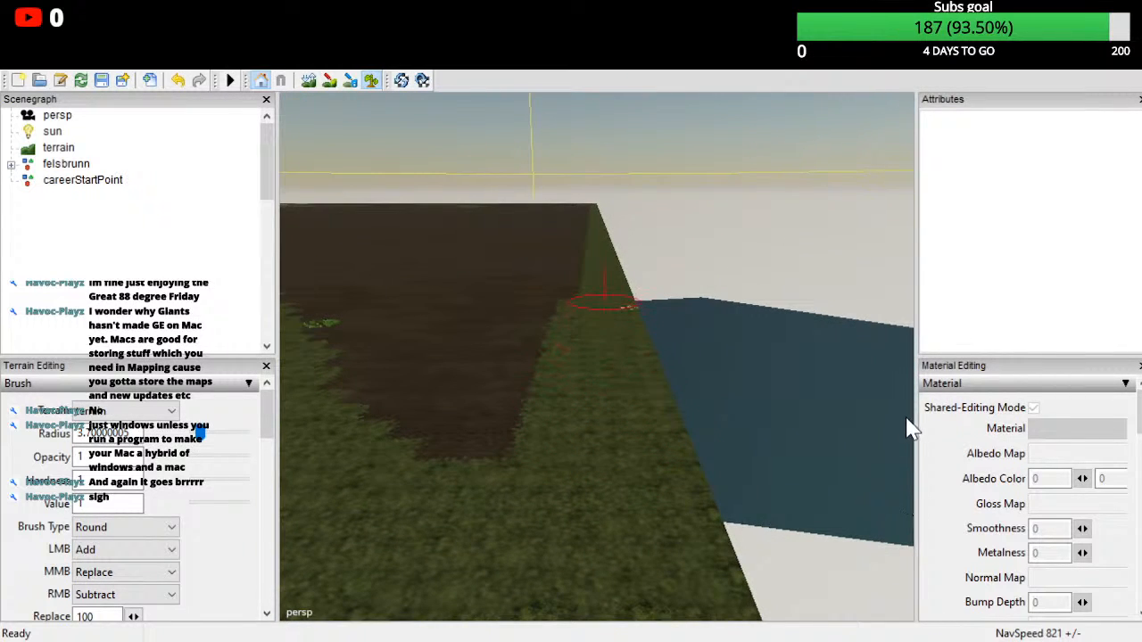
# Step: Widen the next stretch of border grass beside the water and undo the overly wide brush stroke
pyautogui.moveTo(905, 370); pyautogui.dragTo(900, 326)
pyautogui.moveTo(921, 560)
pyautogui.keyDown('alt'); pyautogui.mouseDown()
pyautogui.moveTo(932, 495)
pyautogui.moveTo(923, 423)
pyautogui.moveTo(933, 416)
pyautogui.moveTo(918, 640)
pyautogui.mouseUp(); pyautogui.keyUp('alt')
pyautogui.moveTo(920, 535)
pyautogui.mouseDown()
pyautogui.moveTo(924, 586)
pyautogui.moveTo(956, 619)
pyautogui.moveTo(968, 519)
pyautogui.moveTo(946, 549)
pyautogui.mouseUp()
pyautogui.scroll(3, 969, 515)
pyautogui.moveTo(917, 494); pyautogui.dragTo(941, 641)
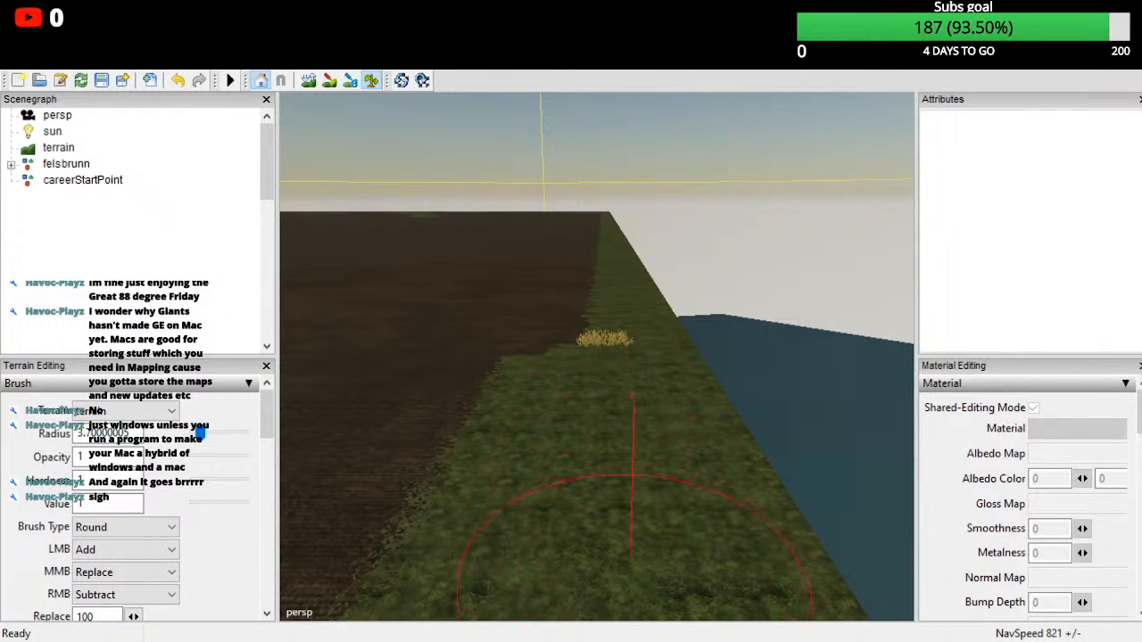
pyautogui.hotkey('ctrl', 'z')
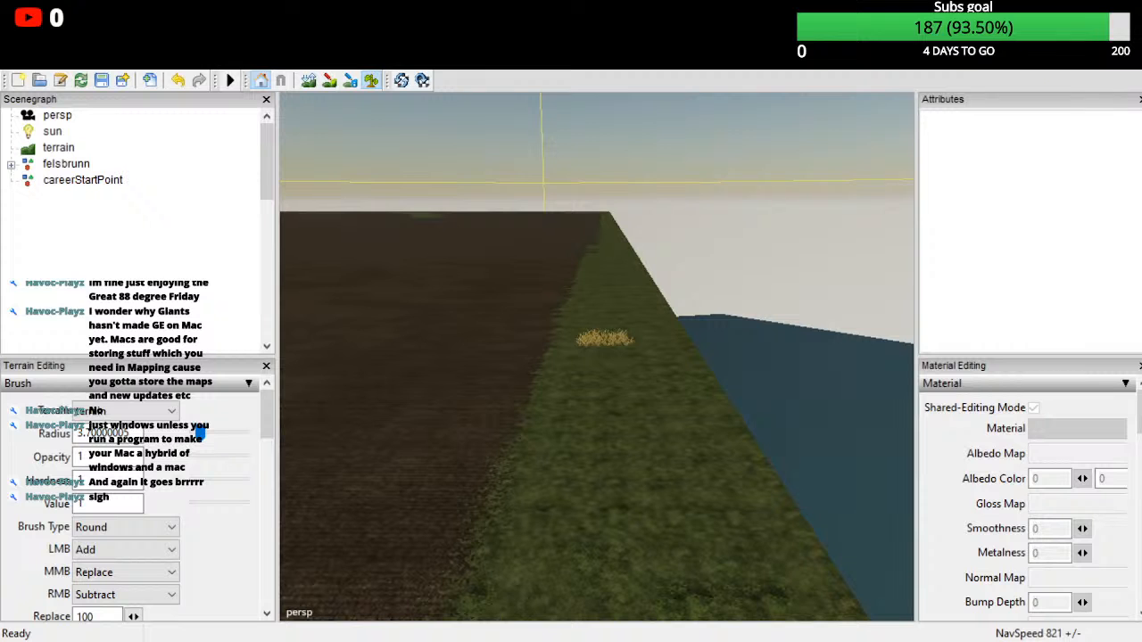
# Step: Widen the remaining border grass evenly along the field up to the grass area at the map's corner
pyautogui.keyDown('alt'); pyautogui.moveTo(980, 589); pyautogui.dragTo(942, 560); pyautogui.keyUp('alt')
pyautogui.scroll(3, 962, 565)
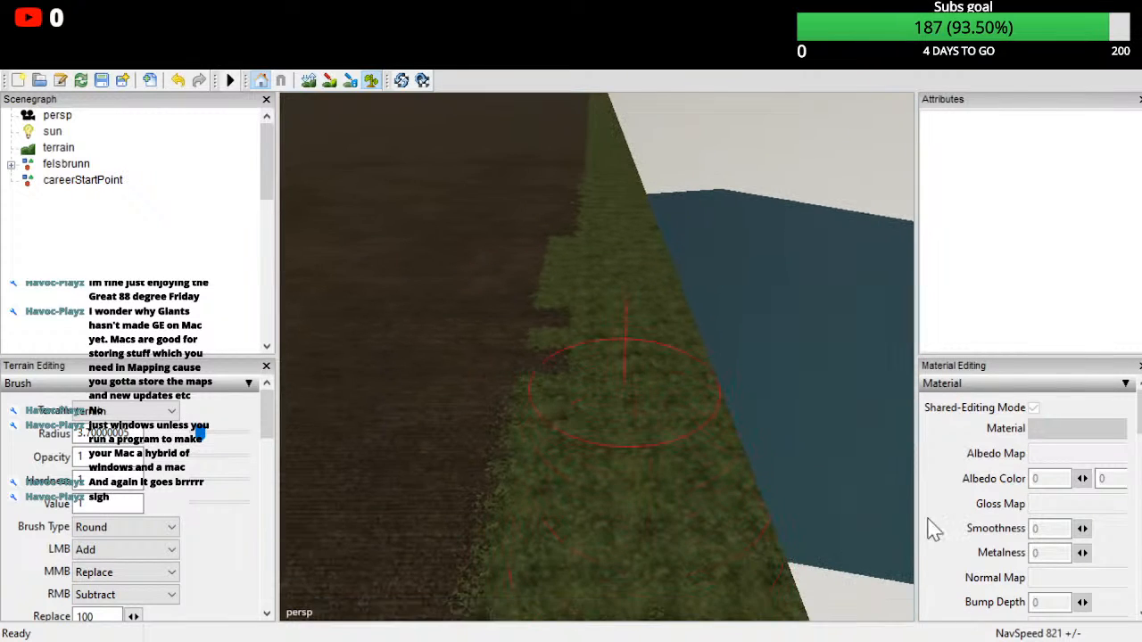
pyautogui.moveTo(928, 502)
pyautogui.keyDown('alt'); pyautogui.mouseDown()
pyautogui.moveTo(945, 520)
pyautogui.moveTo(946, 502)
pyautogui.mouseUp(); pyautogui.keyUp('alt')
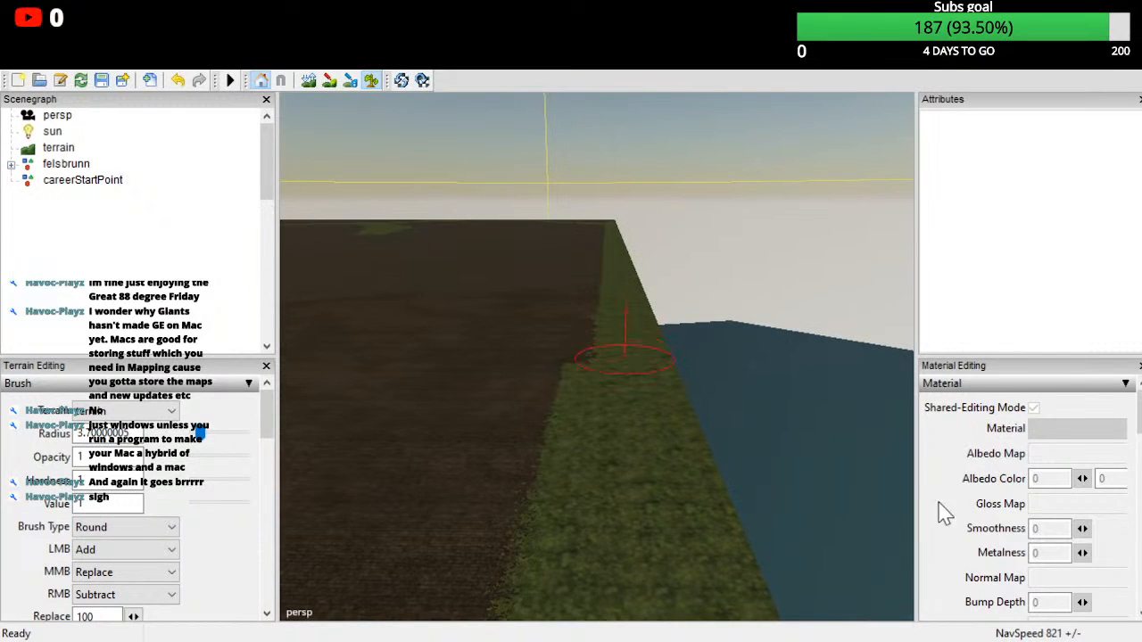
pyautogui.moveTo(975, 557)
pyautogui.keyDown('alt'); pyautogui.mouseDown()
pyautogui.moveTo(971, 497)
pyautogui.moveTo(994, 435)
pyautogui.moveTo(1007, 605)
pyautogui.mouseUp(); pyautogui.keyUp('alt')
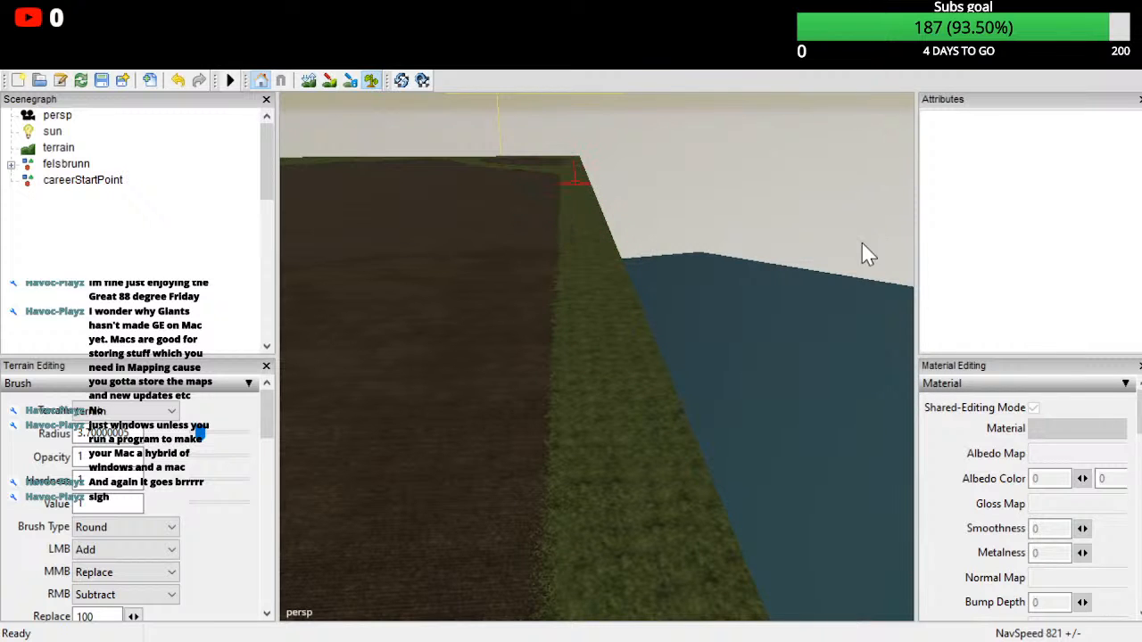
pyautogui.moveTo(938, 495)
pyautogui.keyDown('alt'); pyautogui.mouseDown()
pyautogui.moveTo(942, 294)
pyautogui.moveTo(971, 423)
pyautogui.moveTo(892, 415)
pyautogui.mouseUp(); pyautogui.keyUp('alt')
pyautogui.keyDown('alt'); pyautogui.moveTo(898, 553); pyautogui.dragTo(782, 625); pyautogui.keyUp('alt')
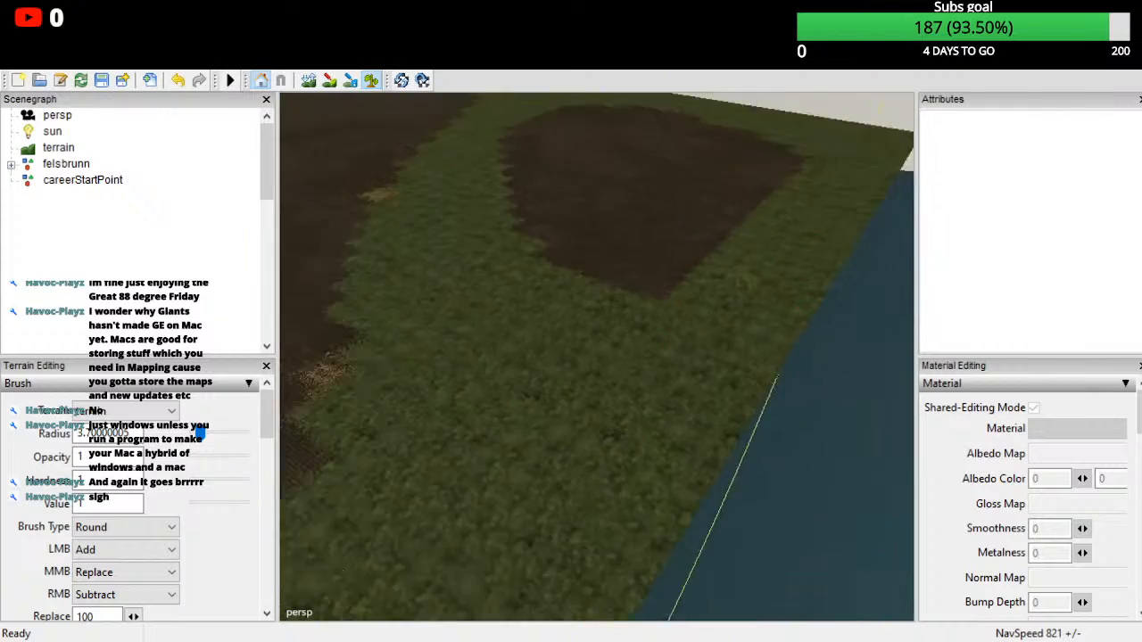
# Step: Examine the grass strips and enclosed field patches around the map's corner
pyautogui.scroll(-6, 788, 618)
pyautogui.scroll(2, 817, 584)
pyautogui.scroll(3, 826, 562)
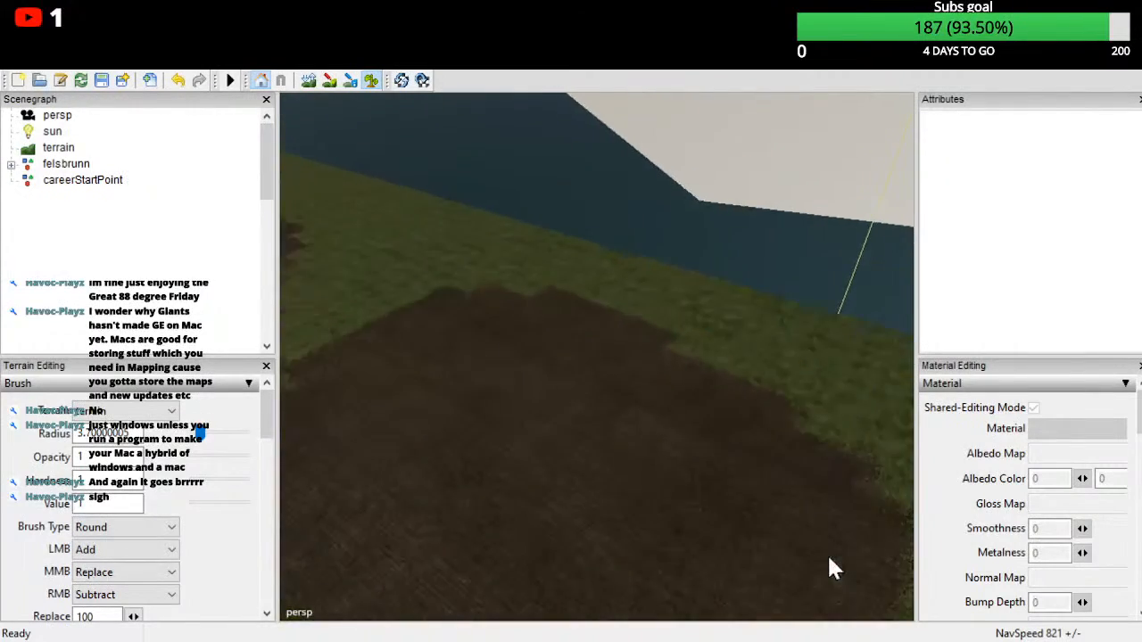
pyautogui.scroll(-3, 836, 579)
pyautogui.scroll(4, 887, 549)
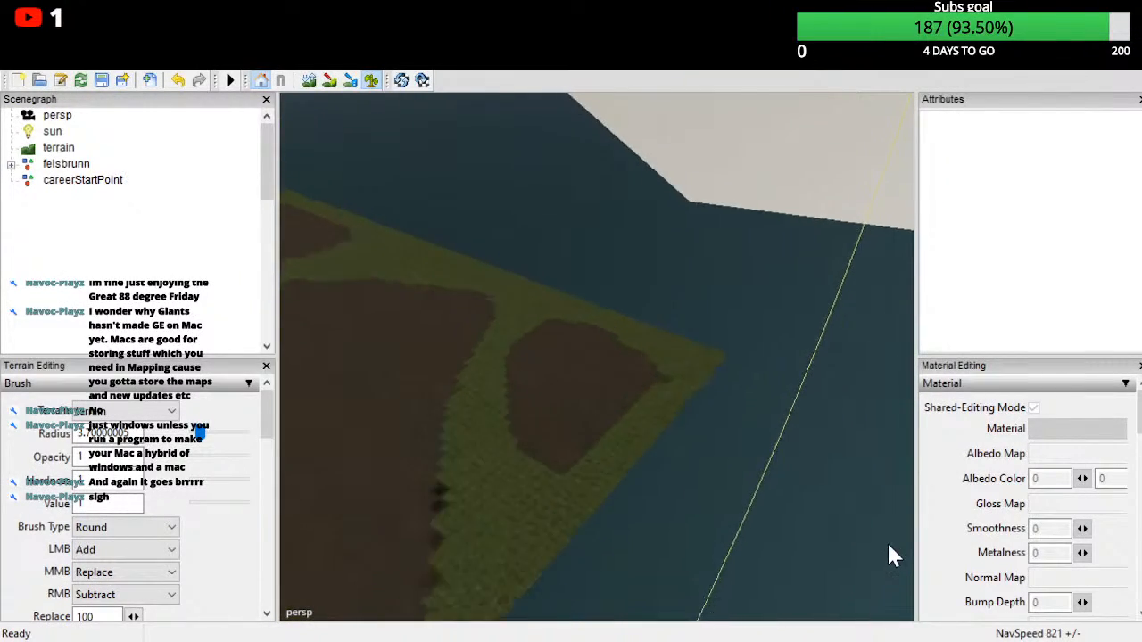
pyautogui.keyDown('alt'); pyautogui.moveTo(900, 535); pyautogui.dragTo(978, 629); pyautogui.keyUp('alt')
pyautogui.scroll(-4, 821, 625)
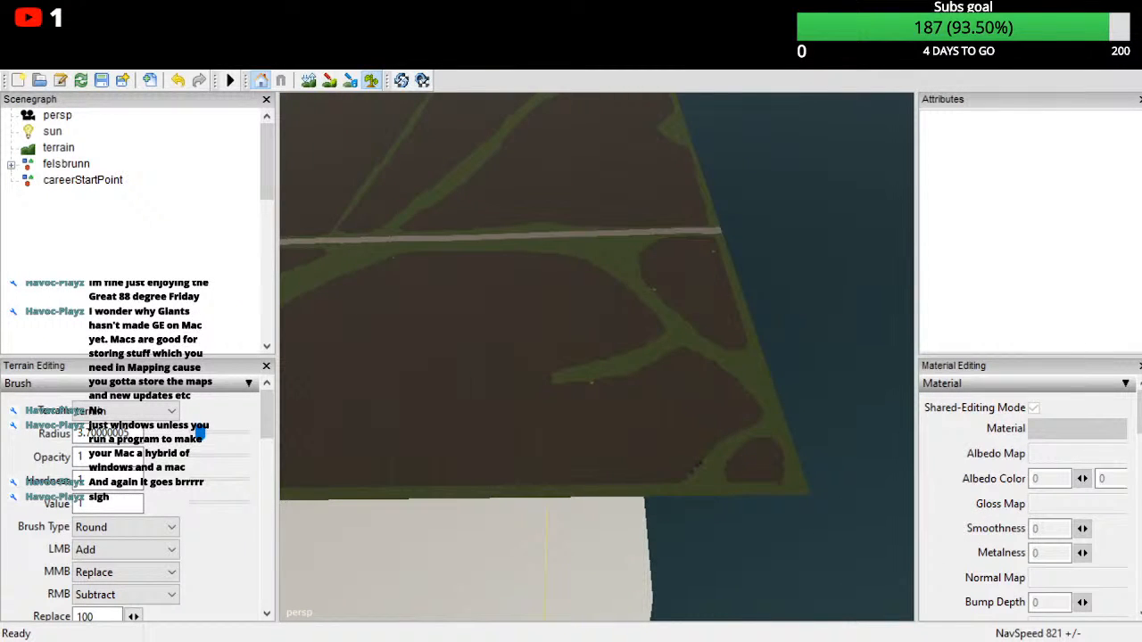
pyautogui.keyDown('alt'); pyautogui.moveTo(979, 629); pyautogui.dragTo(942, 565); pyautogui.keyUp('alt')
pyautogui.keyDown('alt'); pyautogui.moveTo(1133, 535); pyautogui.dragTo(839, 482); pyautogui.keyUp('alt')
# Step: Thicken the narrow grass verge beside the main road where it borders the field
pyautogui.scroll(5, 595, 356)
pyautogui.scroll(4, 596, 357)
pyautogui.moveTo(571, 445)
pyautogui.keyDown('alt'); pyautogui.mouseDown()
pyautogui.moveTo(523, 477)
pyautogui.moveTo(494, 454)
pyautogui.moveTo(744, 416)
pyautogui.moveTo(872, 415)
pyautogui.moveTo(657, 423)
pyautogui.mouseUp(); pyautogui.keyUp('alt')
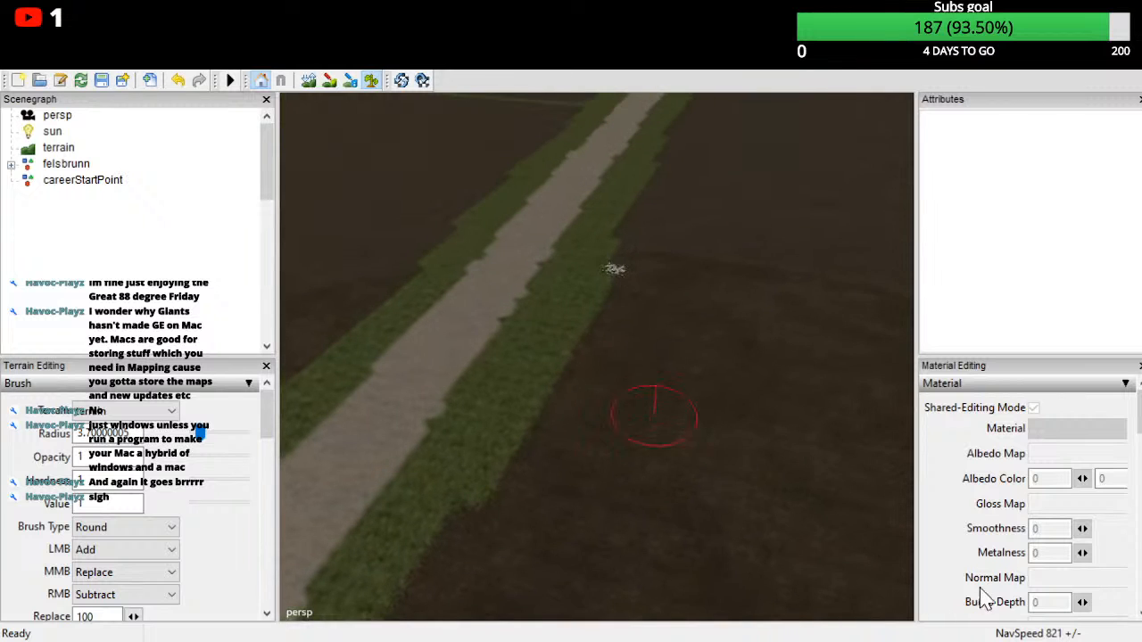
pyautogui.moveTo(645, 270); pyautogui.dragTo(536, 505)
pyautogui.moveTo(624, 526)
pyautogui.keyDown('alt'); pyautogui.mouseDown()
pyautogui.moveTo(615, 514)
pyautogui.moveTo(1018, 521)
pyautogui.mouseUp(); pyautogui.keyUp('alt')
pyautogui.scroll(-6, 615, 515)
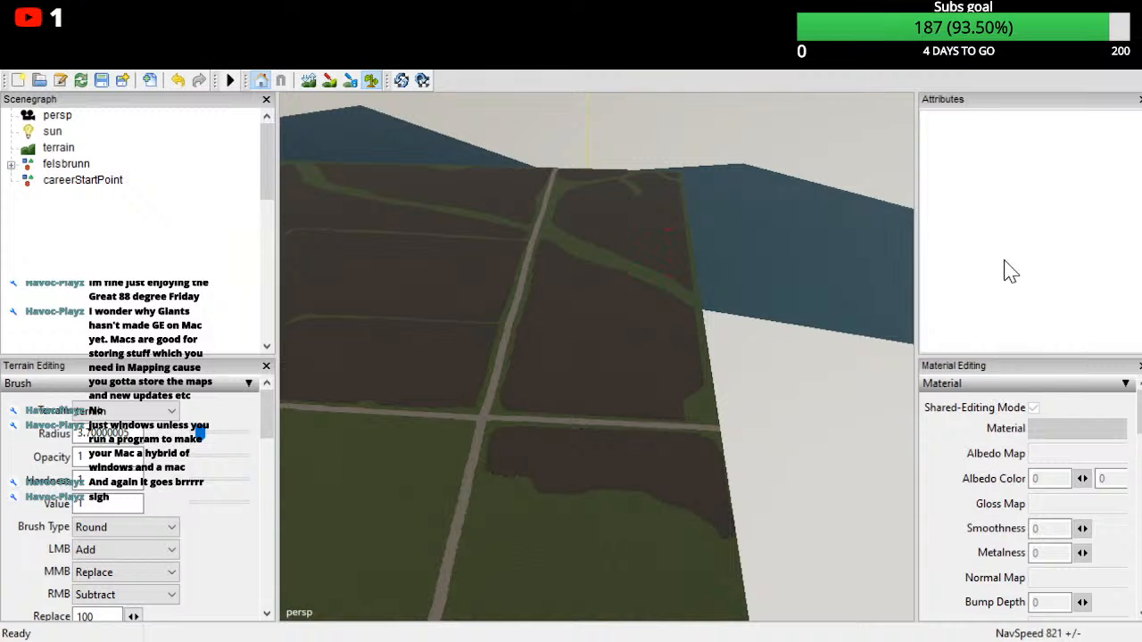
# Step: Widen the main road's grass verge along the field between the crossroads and the diagonal grass strip
pyautogui.keyDown('alt'); pyautogui.moveTo(905, 553); pyautogui.dragTo(912, 635); pyautogui.keyUp('alt')
pyautogui.scroll(4, 905, 614)
pyautogui.scroll(3, 950, 582)
pyautogui.moveTo(949, 581)
pyautogui.keyDown('alt'); pyautogui.mouseDown()
pyautogui.moveTo(1004, 548)
pyautogui.moveTo(1088, 619)
pyautogui.moveTo(1100, 570)
pyautogui.moveTo(818, 575)
pyautogui.moveTo(827, 559)
pyautogui.moveTo(935, 530)
pyautogui.mouseUp(); pyautogui.keyUp('alt')
pyautogui.scroll(4, 1009, 551)
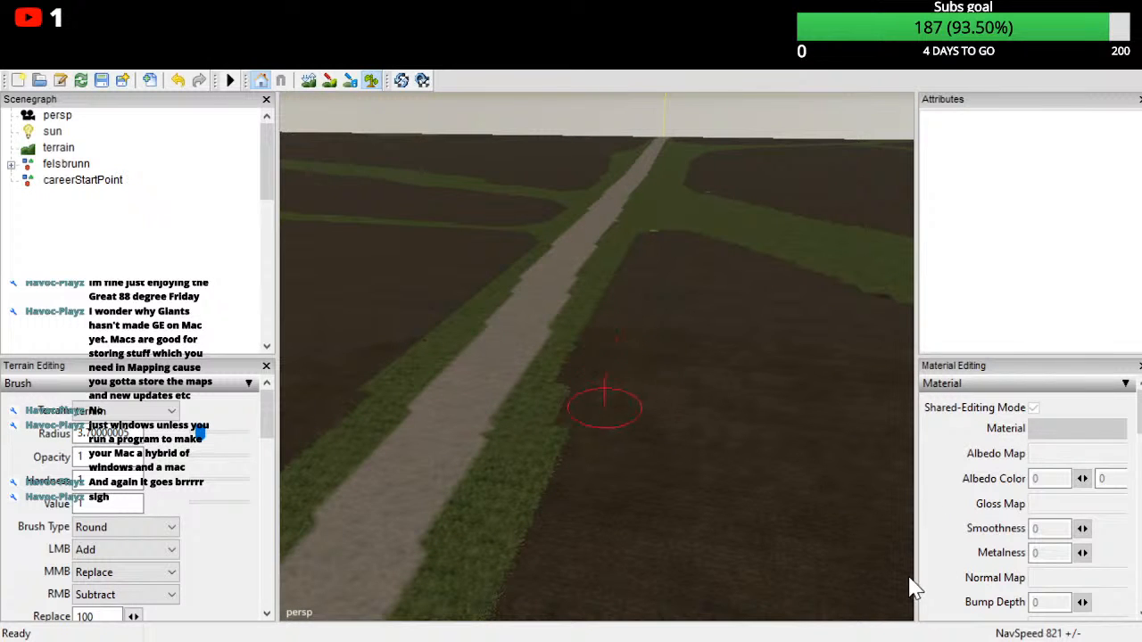
pyautogui.keyDown('alt'); pyautogui.moveTo(565, 543); pyautogui.dragTo(563, 509); pyautogui.keyUp('alt')
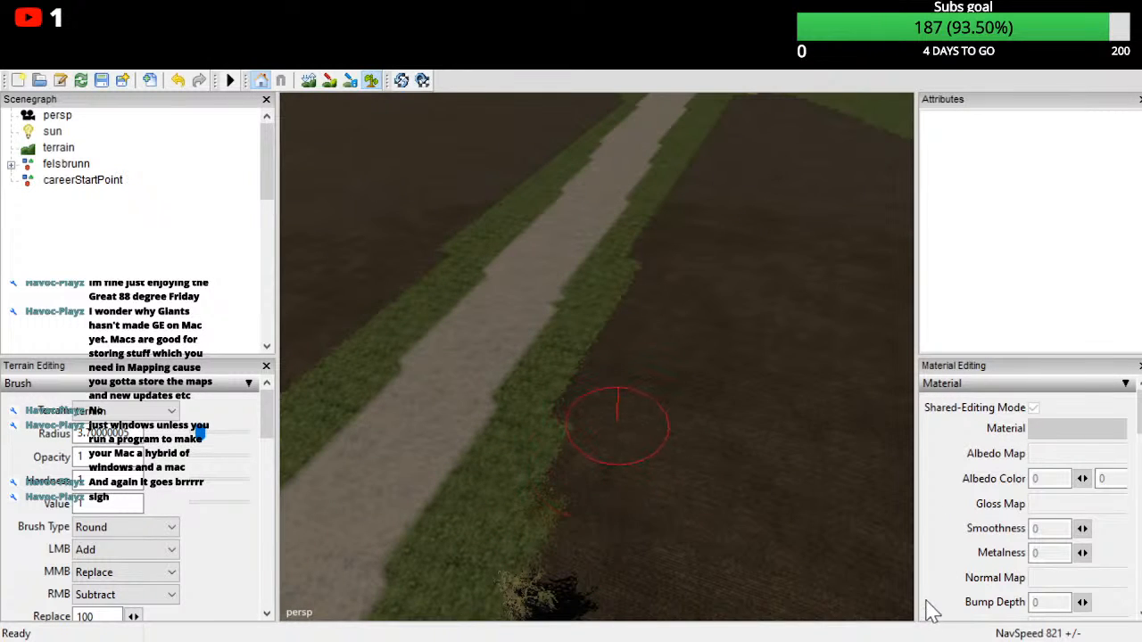
pyautogui.keyDown('alt'); pyautogui.moveTo(610, 476); pyautogui.dragTo(633, 449); pyautogui.keyUp('alt')
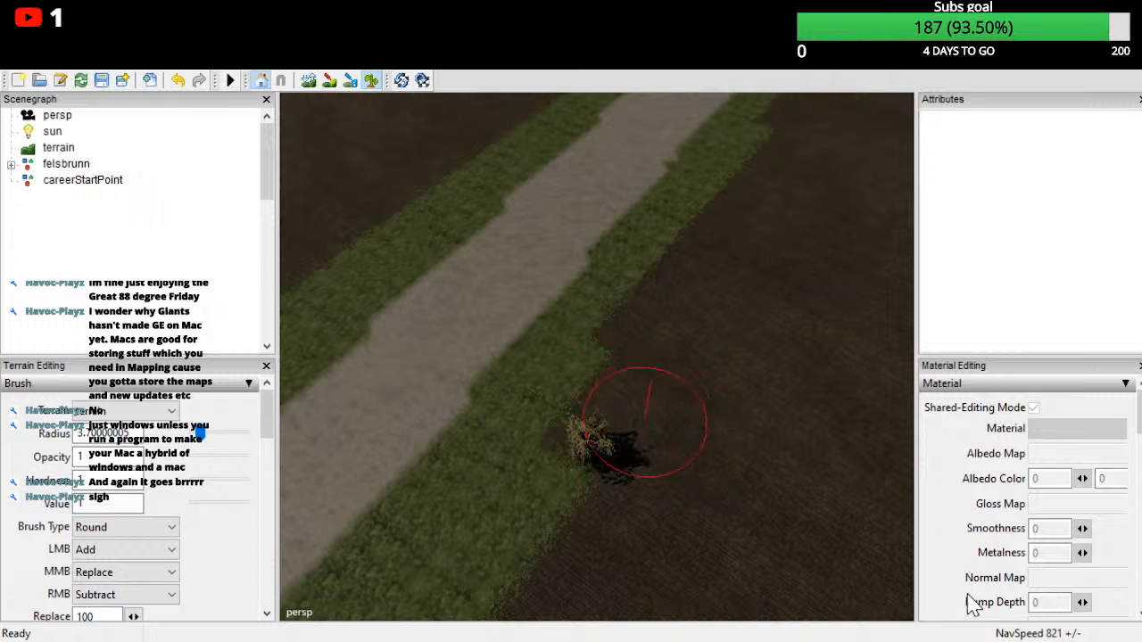
pyautogui.moveTo(502, 535)
pyautogui.keyDown('alt'); pyautogui.mouseDown()
pyautogui.moveTo(556, 408)
pyautogui.moveTo(497, 454)
pyautogui.moveTo(428, 485)
pyautogui.moveTo(343, 468)
pyautogui.moveTo(454, 471)
pyautogui.moveTo(564, 407)
pyautogui.mouseUp(); pyautogui.keyUp('alt')
pyautogui.moveTo(852, 578)
pyautogui.mouseDown()
pyautogui.moveTo(851, 604)
pyautogui.moveTo(774, 339)
pyautogui.mouseUp()
# Step: Fill in the remaining narrow part of the widened verge so its field edge runs evenly along the main road
pyautogui.keyDown('alt'); pyautogui.moveTo(817, 592); pyautogui.dragTo(785, 496); pyautogui.keyUp('alt')
pyautogui.scroll(2, 785, 495)
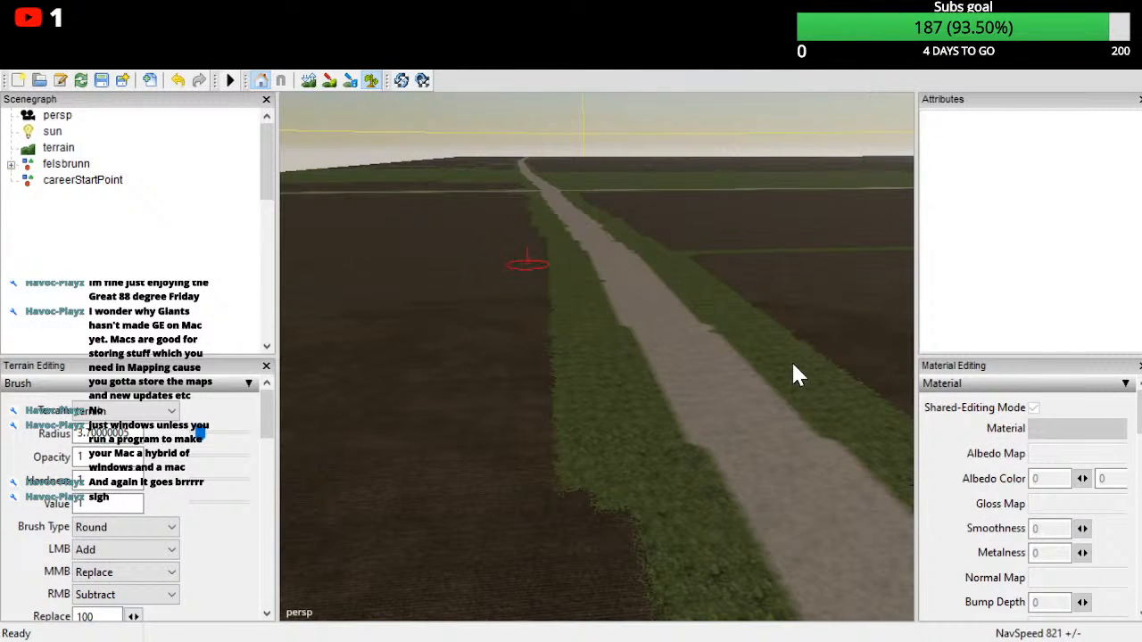
pyautogui.moveTo(797, 390)
pyautogui.mouseDown()
pyautogui.moveTo(792, 624)
pyautogui.moveTo(780, 571)
pyautogui.moveTo(794, 575)
pyautogui.moveTo(798, 625)
pyautogui.mouseUp()
pyautogui.moveTo(540, 468)
pyautogui.mouseDown()
pyautogui.moveTo(543, 523)
pyautogui.moveTo(528, 528)
pyautogui.mouseUp()
pyautogui.scroll(-5, 528, 528)
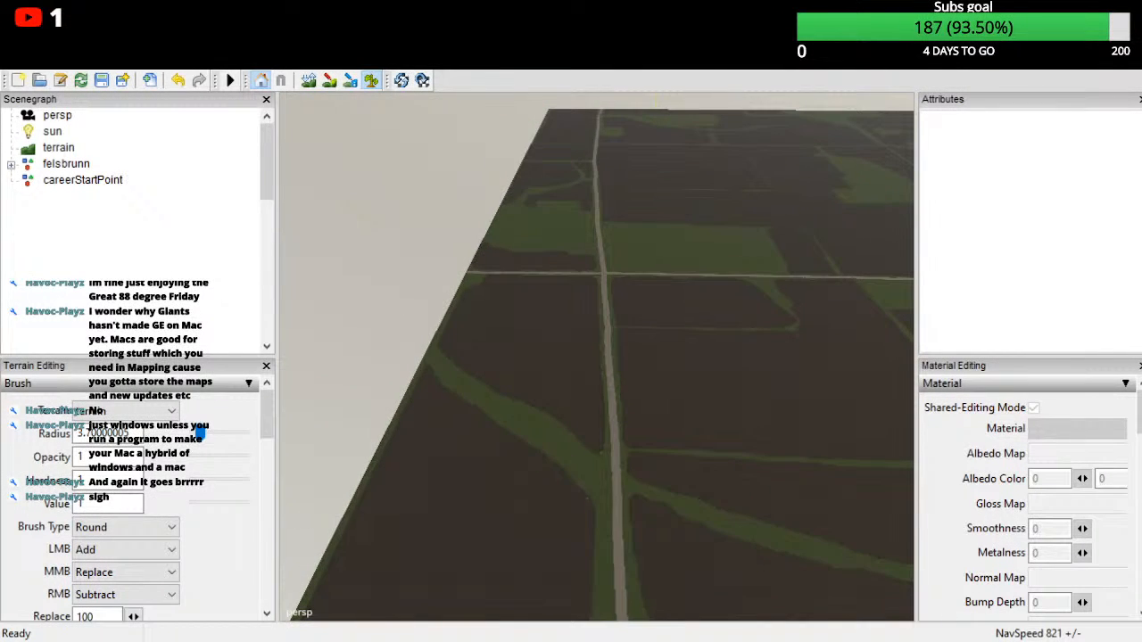
# Step: Examine the overall layout of roads, verges and grass strips across the map
pyautogui.scroll(3, 587, 497)
pyautogui.keyDown('alt'); pyautogui.moveTo(588, 497); pyautogui.dragTo(641, 505); pyautogui.keyUp('alt')
pyautogui.keyDown('alt'); pyautogui.moveTo(795, 641); pyautogui.dragTo(727, 635, button='right'); pyautogui.keyUp('alt')
pyautogui.keyDown('alt'); pyautogui.moveTo(624, 402); pyautogui.dragTo(580, 477); pyautogui.keyUp('alt')
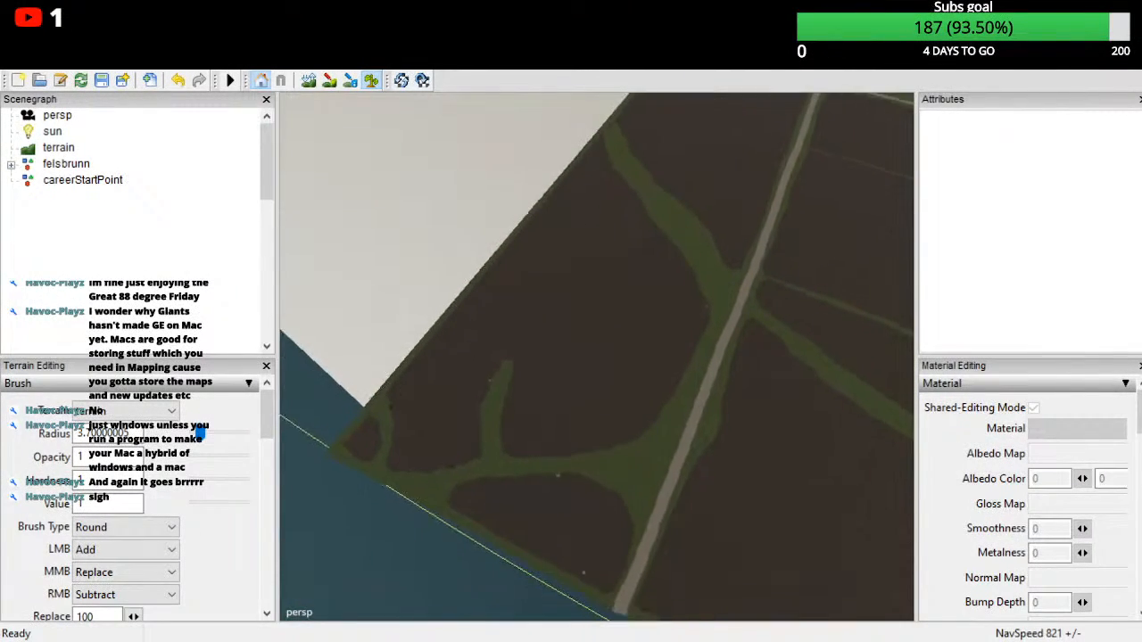
pyautogui.scroll(-3, 586, 496)
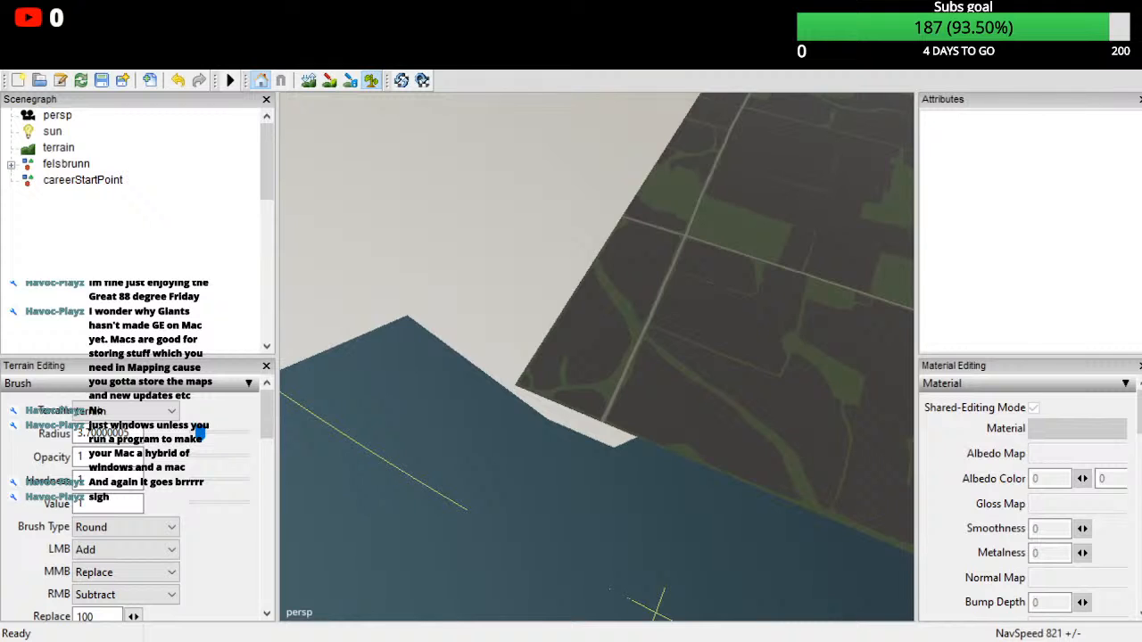
pyautogui.keyDown('alt'); pyautogui.moveTo(623, 616); pyautogui.dragTo(921, 480); pyautogui.keyUp('alt')
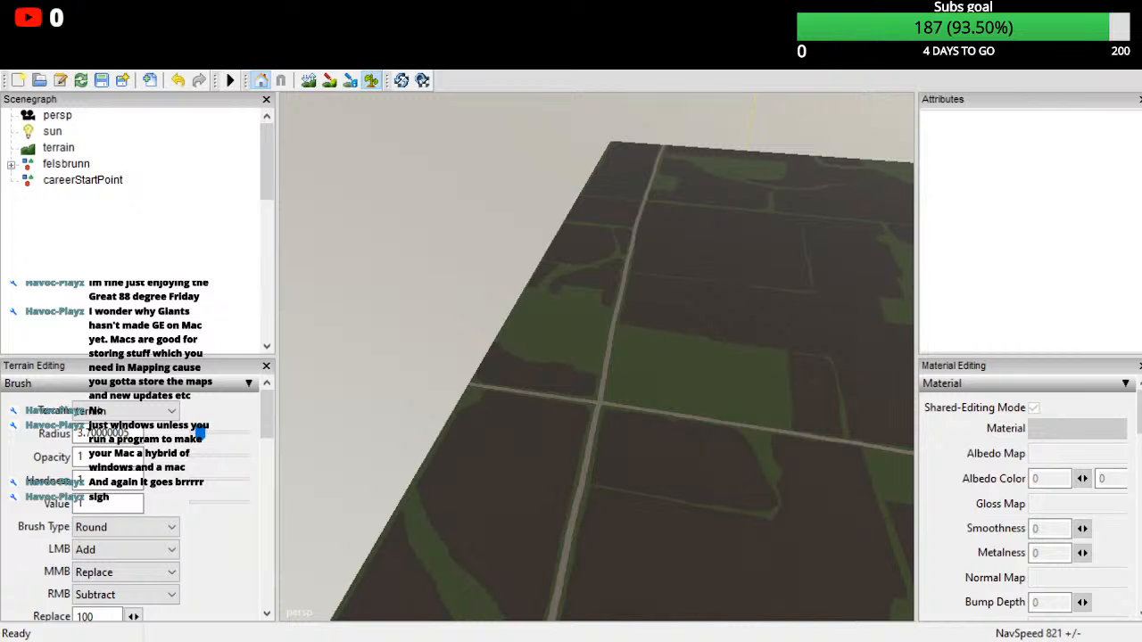
pyautogui.keyDown('alt'); pyautogui.moveTo(850, 490); pyautogui.dragTo(925, 506); pyautogui.keyUp('alt')
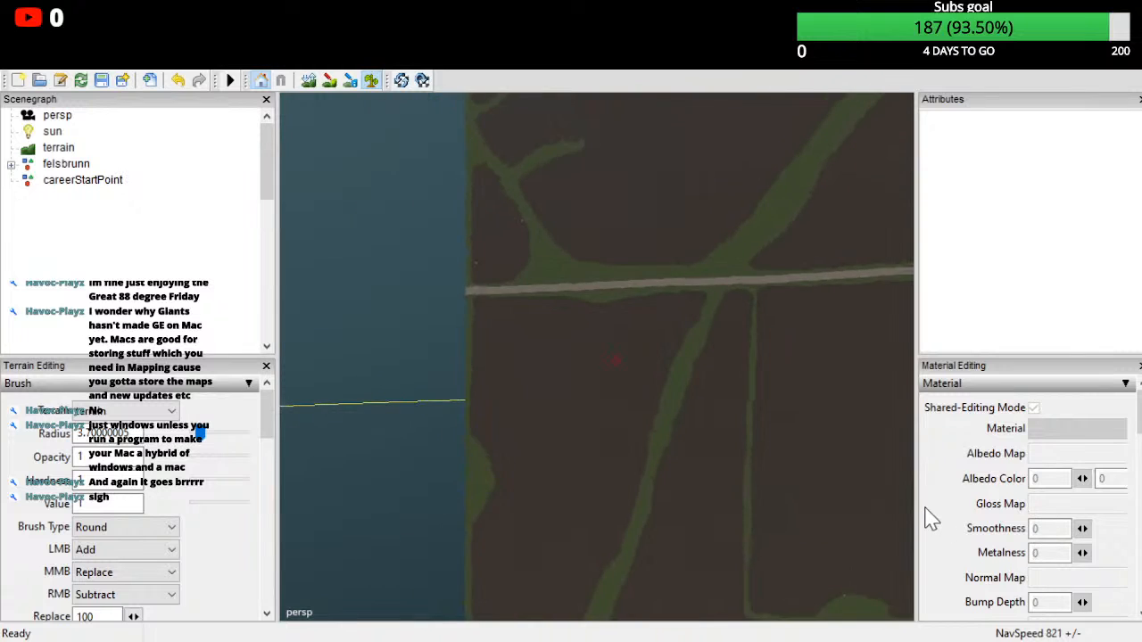
pyautogui.scroll(1, 933, 486)
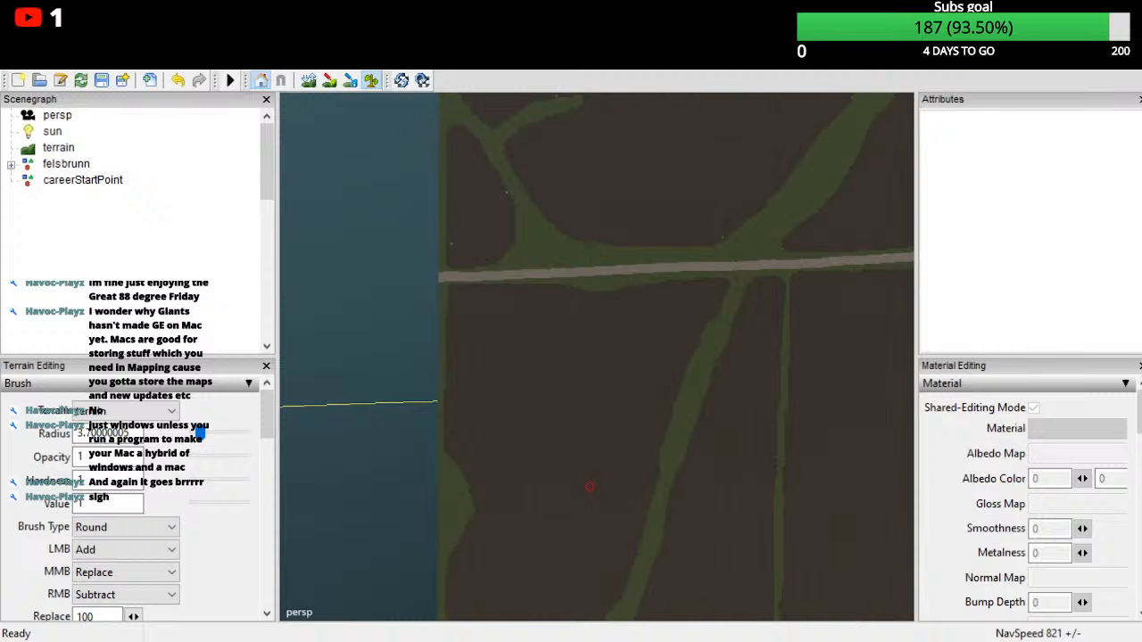
# Step: Even out the jagged field edge of the main road's grass verge
pyautogui.keyDown('alt'); pyautogui.moveTo(803, 616); pyautogui.dragTo(584, 531); pyautogui.keyUp('alt')
pyautogui.scroll(3, 645, 510)
pyautogui.scroll(3, 651, 509)
pyautogui.keyDown('alt'); pyautogui.moveTo(701, 494); pyautogui.dragTo(583, 533); pyautogui.keyUp('alt')
pyautogui.scroll(6, 590, 503)
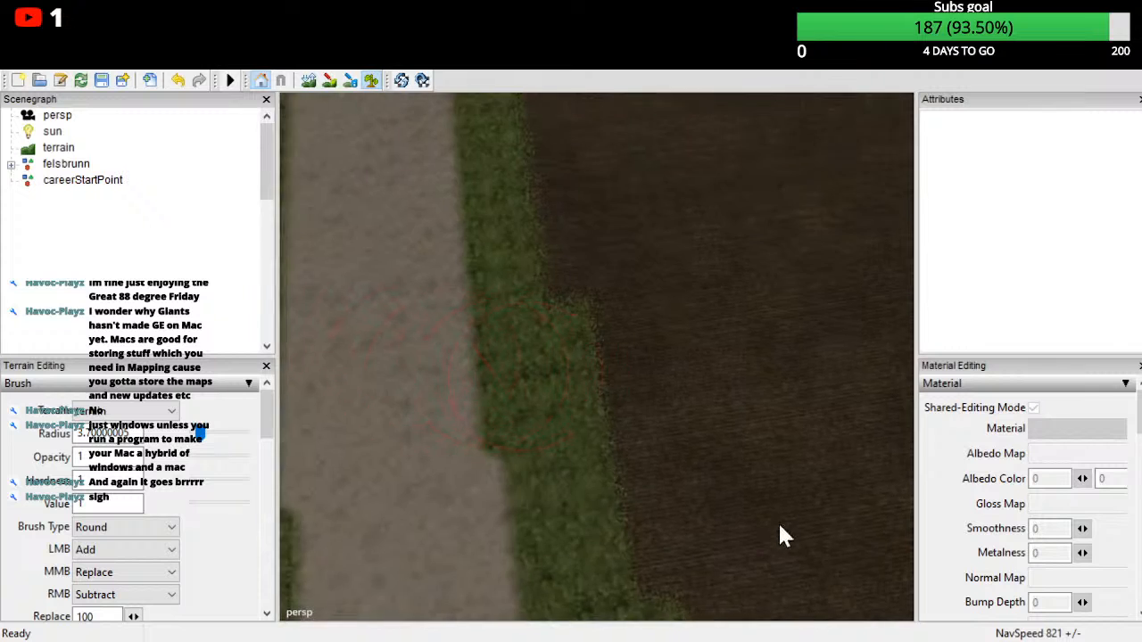
pyautogui.keyDown('alt'); pyautogui.moveTo(786, 524); pyautogui.dragTo(695, 391); pyautogui.keyUp('alt')
pyautogui.keyDown('alt'); pyautogui.moveTo(618, 445); pyautogui.dragTo(791, 443); pyautogui.keyUp('alt')
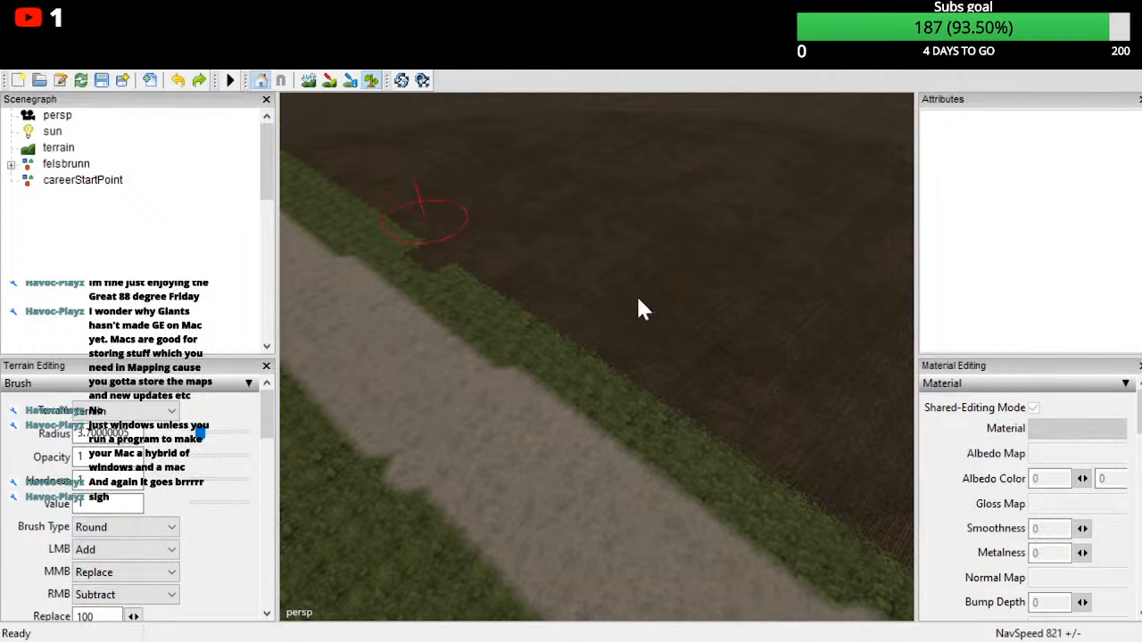
pyautogui.moveTo(929, 480)
pyautogui.keyDown('alt'); pyautogui.mouseDown()
pyautogui.moveTo(859, 362)
pyautogui.moveTo(764, 421)
pyautogui.moveTo(864, 502)
pyautogui.moveTo(806, 466)
pyautogui.moveTo(886, 598)
pyautogui.mouseUp(); pyautogui.keyUp('alt')
pyautogui.scroll(3, 862, 351)
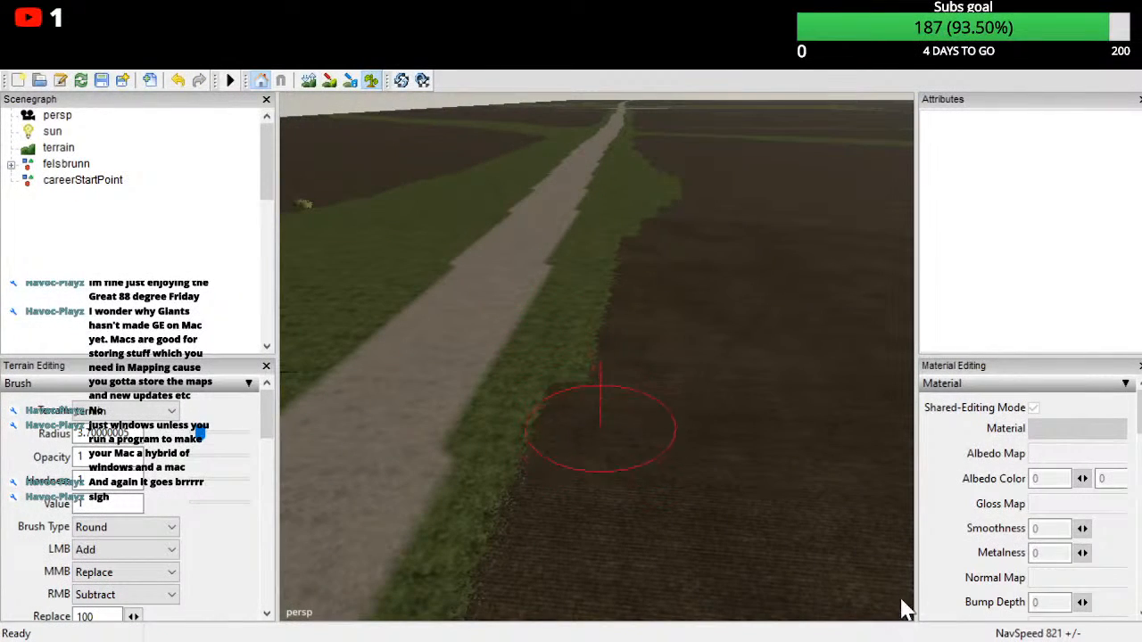
pyautogui.moveTo(996, 504)
pyautogui.keyDown('alt'); pyautogui.mouseDown()
pyautogui.moveTo(1015, 362)
pyautogui.moveTo(1062, 453)
pyautogui.mouseUp(); pyautogui.keyUp('alt')
pyautogui.scroll(3, 1021, 343)
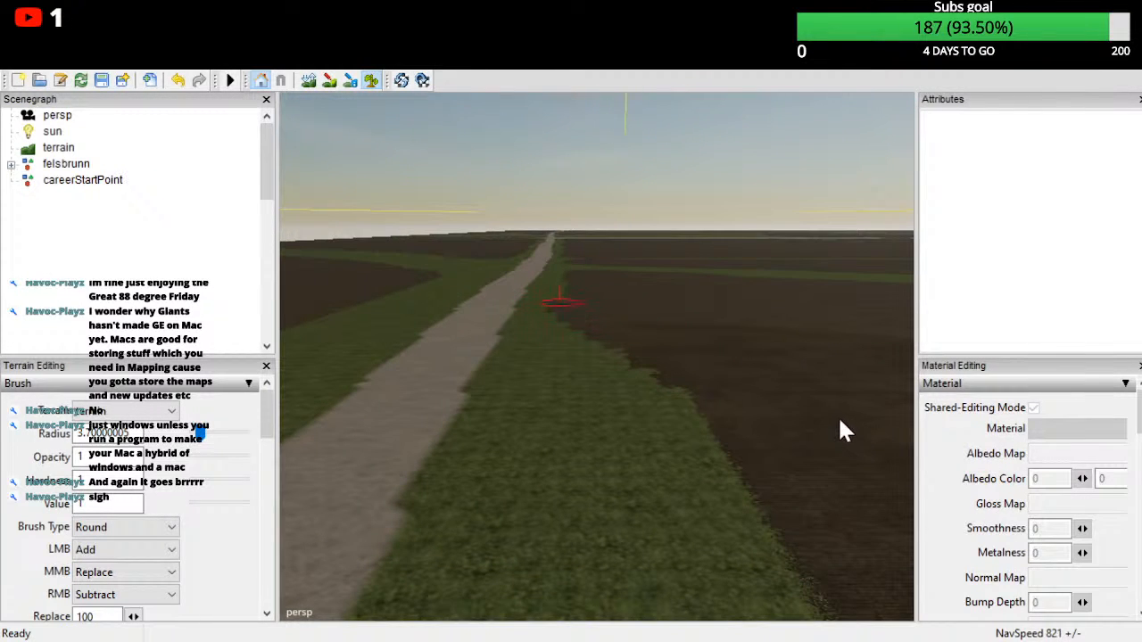
# Step: Examine the main road's verge up to the point where the diagonal grass strip branches off
pyautogui.keyDown('alt'); pyautogui.moveTo(892, 437); pyautogui.dragTo(894, 511, button='middle'); pyautogui.keyUp('alt')
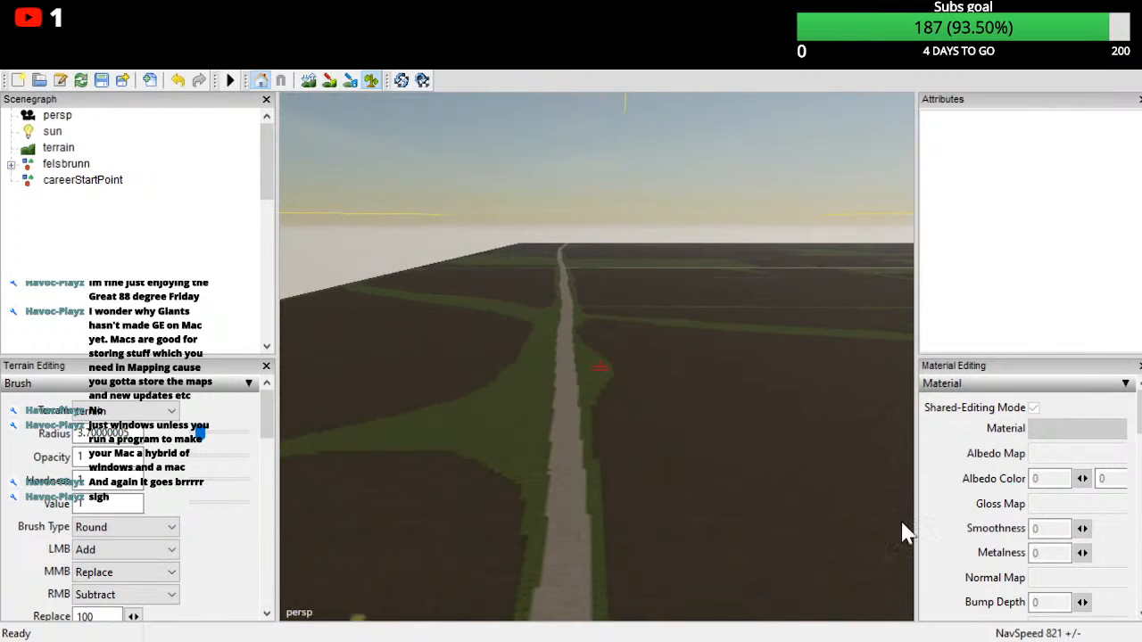
pyautogui.keyDown('alt'); pyautogui.moveTo(895, 515); pyautogui.dragTo(900, 474); pyautogui.keyUp('alt')
pyautogui.scroll(4, 901, 450)
pyautogui.keyDown('alt'); pyautogui.moveTo(905, 420); pyautogui.dragTo(900, 542); pyautogui.keyUp('alt')
pyautogui.scroll(4, 879, 488)
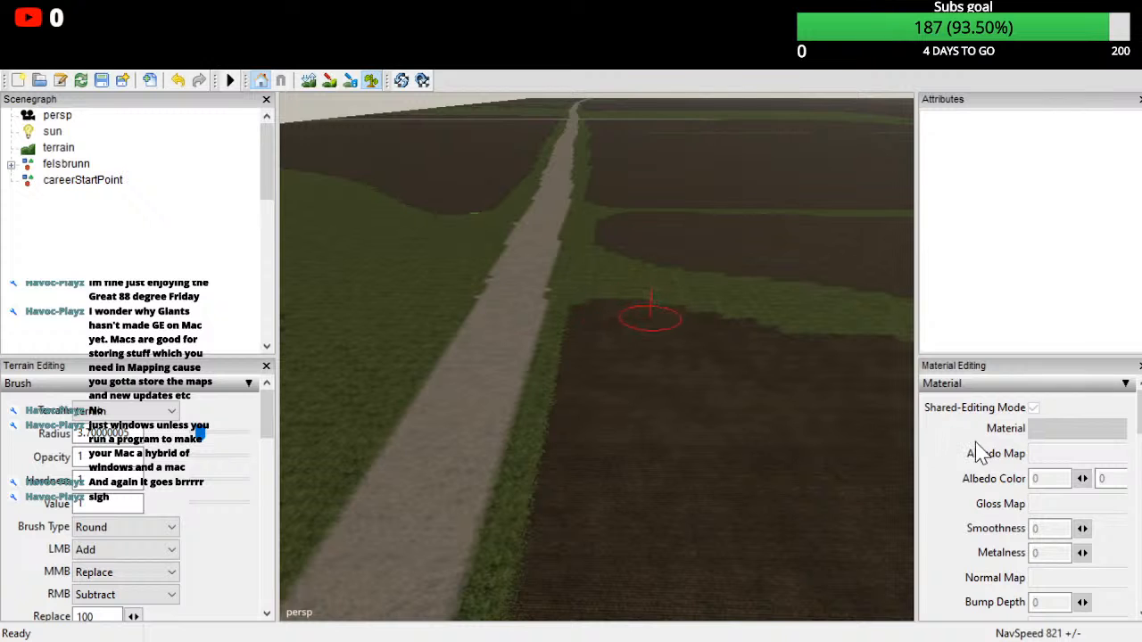
pyautogui.keyDown('alt'); pyautogui.moveTo(945, 551); pyautogui.dragTo(1000, 464); pyautogui.keyUp('alt')
pyautogui.scroll(3, 1000, 465)
pyautogui.scroll(1, 1000, 465)
pyautogui.moveTo(845, 501)
pyautogui.keyDown('alt'); pyautogui.mouseDown()
pyautogui.moveTo(860, 522)
pyautogui.moveTo(1035, 581)
pyautogui.mouseUp(); pyautogui.keyUp('alt')
pyautogui.scroll(-2, 1026, 582)
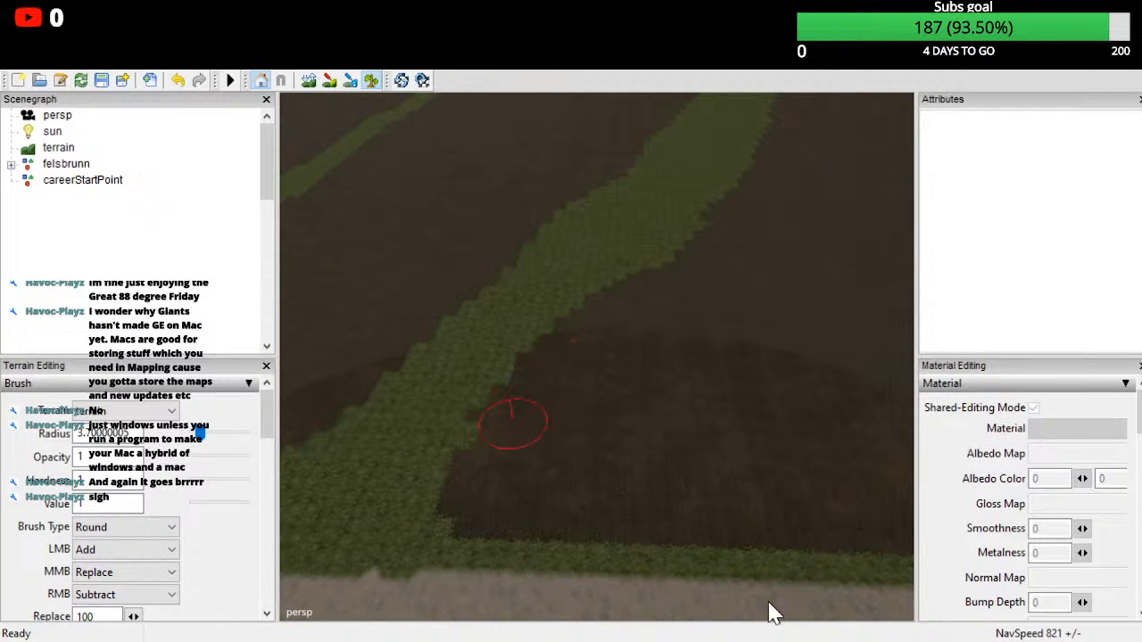
pyautogui.moveTo(777, 606)
pyautogui.keyDown('alt'); pyautogui.mouseDown()
pyautogui.moveTo(782, 548)
pyautogui.moveTo(861, 578)
pyautogui.moveTo(946, 638)
pyautogui.moveTo(903, 576)
pyautogui.mouseUp(); pyautogui.keyUp('alt')
pyautogui.scroll(-3, 946, 638)
pyautogui.scroll(3, 977, 630)
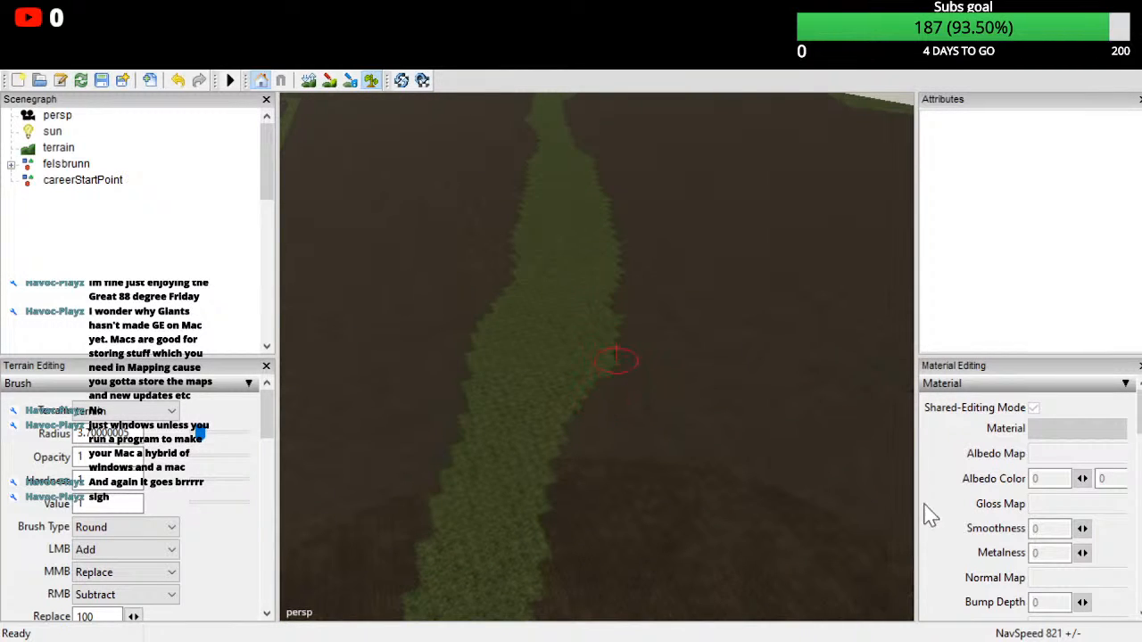
# Step: Smooth the field edge of the diagonal grass strip where it nears the map's edge
pyautogui.scroll(-4, 995, 439)
pyautogui.keyDown('alt'); pyautogui.moveTo(996, 446); pyautogui.dragTo(1004, 535); pyautogui.keyUp('alt')
pyautogui.scroll(2, 1000, 509)
pyautogui.moveTo(1000, 488)
pyautogui.keyDown('alt'); pyautogui.mouseDown()
pyautogui.moveTo(965, 466)
pyautogui.moveTo(990, 384)
pyautogui.moveTo(910, 393)
pyautogui.moveTo(995, 385)
pyautogui.moveTo(990, 397)
pyautogui.mouseUp(); pyautogui.keyUp('alt')
pyautogui.scroll(3, 990, 383)
pyautogui.scroll(2, 910, 394)
pyautogui.moveTo(955, 578)
pyautogui.keyDown('alt'); pyautogui.mouseDown()
pyautogui.moveTo(971, 482)
pyautogui.moveTo(988, 555)
pyautogui.mouseUp(); pyautogui.keyUp('alt')
pyautogui.scroll(3, 971, 482)
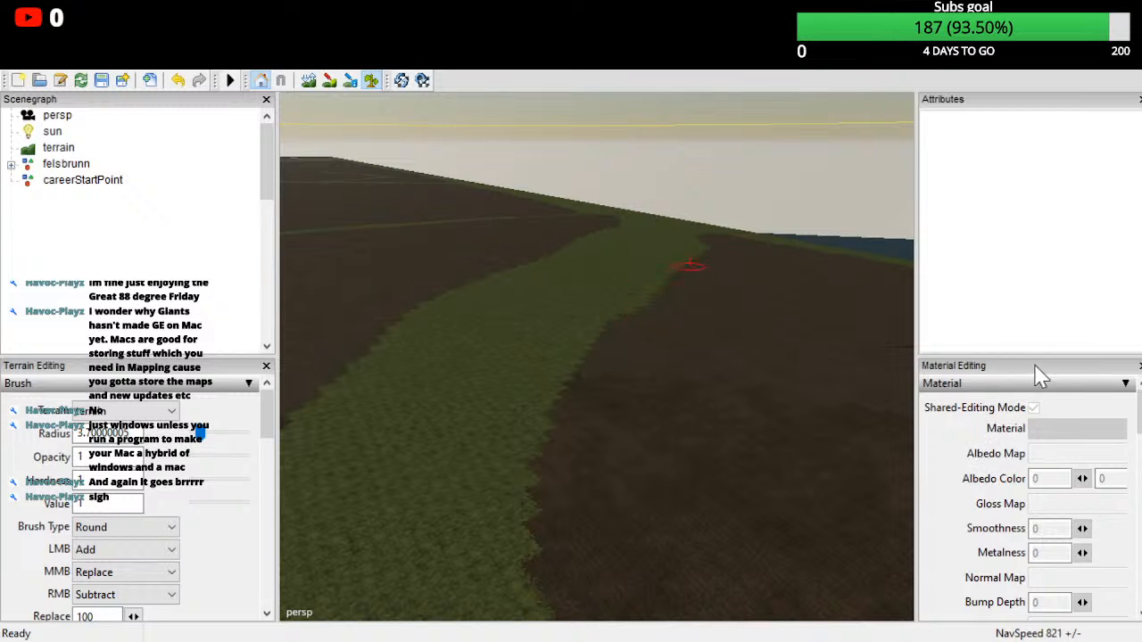
pyautogui.keyDown('alt'); pyautogui.moveTo(968, 578); pyautogui.dragTo(939, 566); pyautogui.keyUp('alt')
pyautogui.scroll(3, 1081, 420)
pyautogui.moveTo(665, 435); pyautogui.dragTo(586, 547)
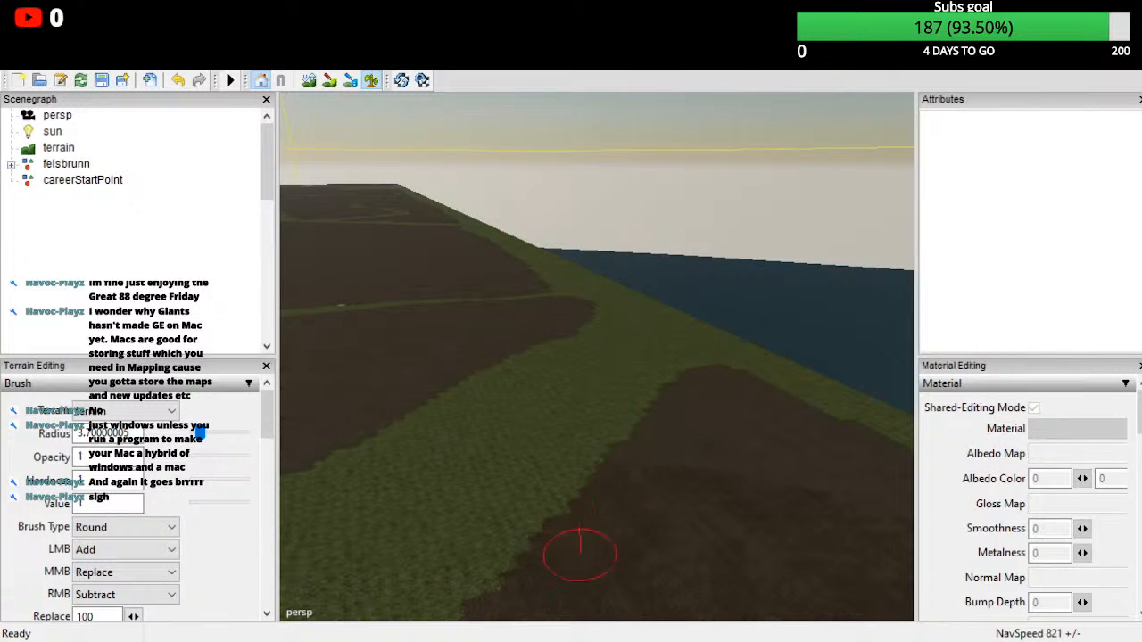
# Step: Widen the grass border strip along the map's edge past its existing bulge into the field
pyautogui.keyDown('alt'); pyautogui.moveTo(655, 502); pyautogui.dragTo(553, 615); pyautogui.keyUp('alt')
pyautogui.scroll(-5, 649, 595)
pyautogui.keyDown('alt'); pyautogui.moveTo(565, 503); pyautogui.dragTo(984, 617); pyautogui.keyUp('alt')
pyautogui.scroll(5, 644, 537)
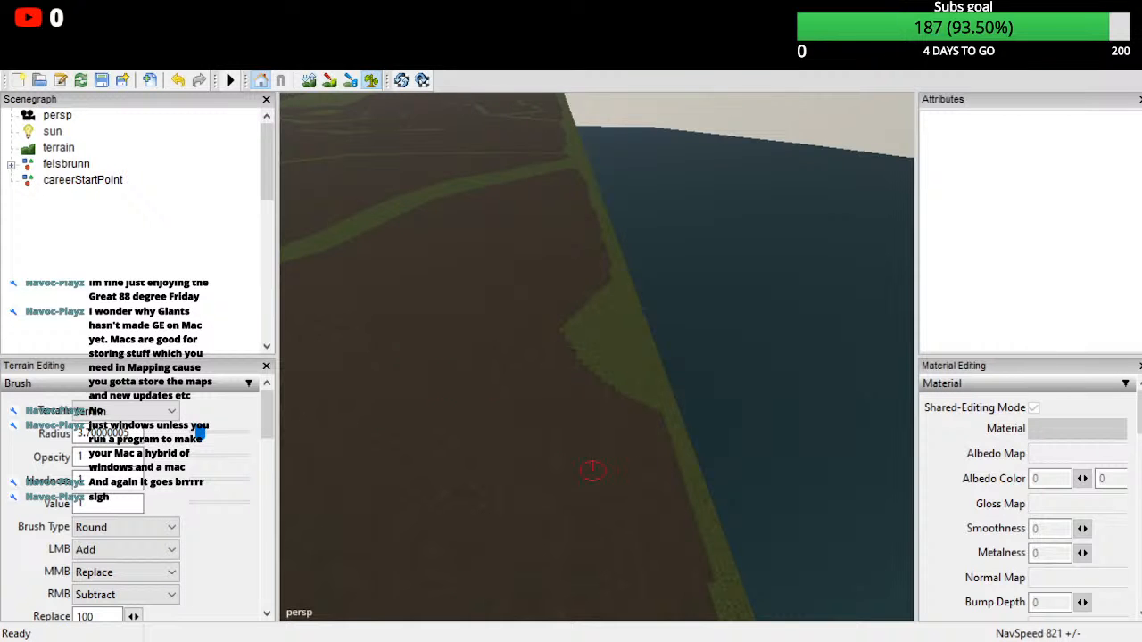
pyautogui.keyDown('alt'); pyautogui.moveTo(578, 474); pyautogui.dragTo(856, 617); pyautogui.keyUp('alt')
pyautogui.scroll(5, 876, 582)
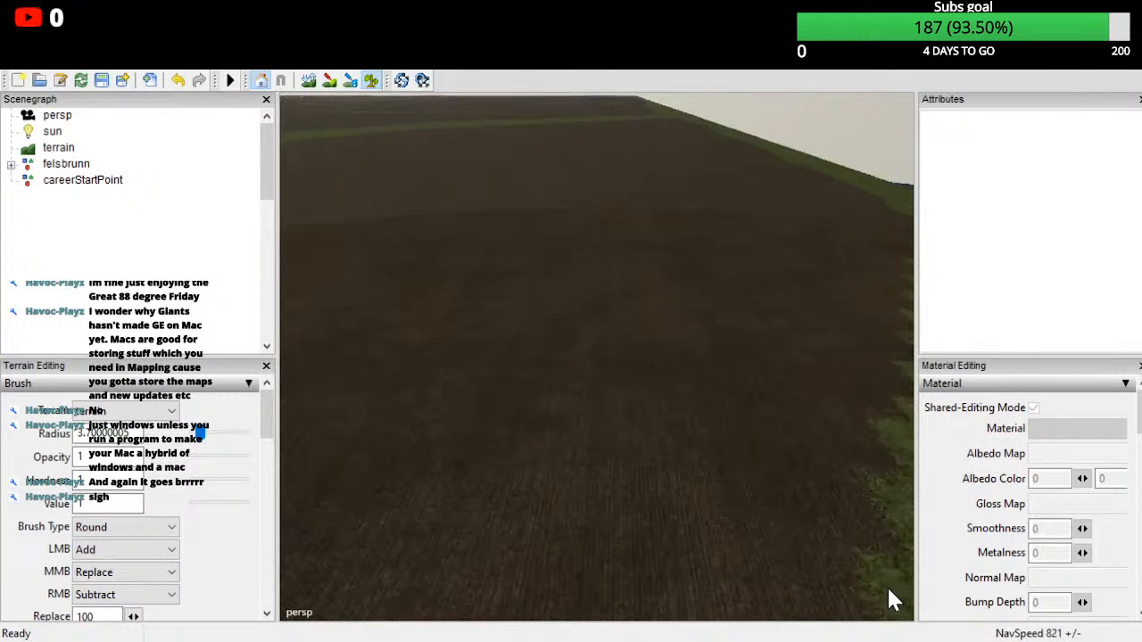
pyautogui.scroll(3, 887, 585)
pyautogui.scroll(-5, 889, 585)
pyautogui.moveTo(892, 601)
pyautogui.keyDown('alt'); pyautogui.mouseDown()
pyautogui.moveTo(1058, 453)
pyautogui.moveTo(942, 569)
pyautogui.mouseUp(); pyautogui.keyUp('alt')
pyautogui.scroll(2, 1064, 443)
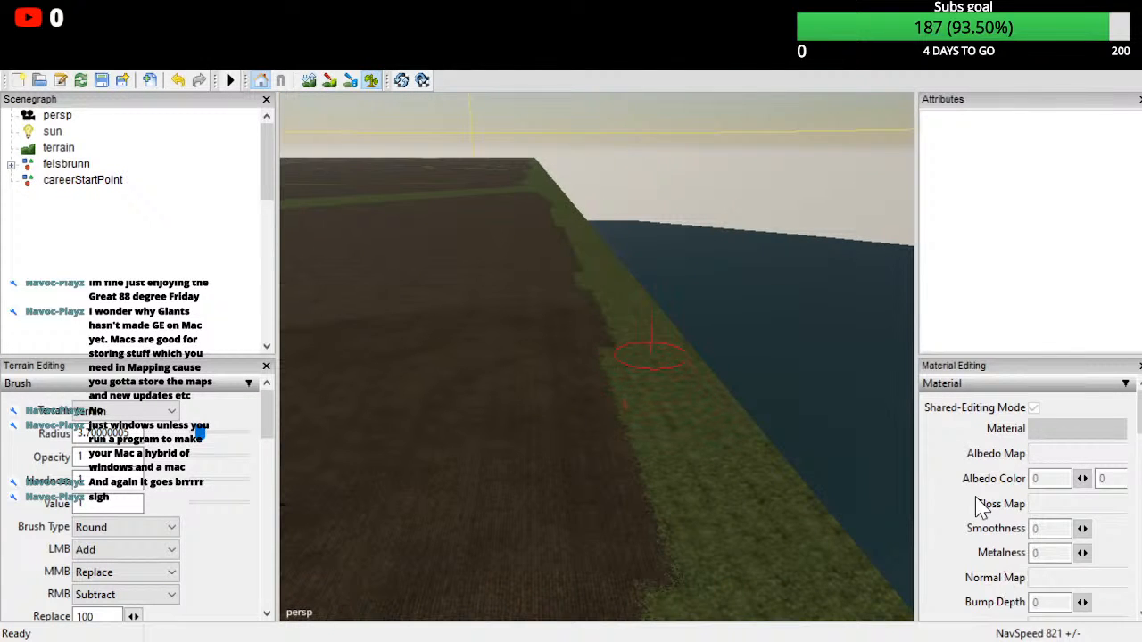
# Step: Continue thickening the border strip along the water towards the point where the grass strip joins it
pyautogui.moveTo(968, 536)
pyautogui.keyDown('alt'); pyautogui.mouseDown()
pyautogui.moveTo(925, 430)
pyautogui.moveTo(1018, 442)
pyautogui.moveTo(969, 520)
pyautogui.mouseUp(); pyautogui.keyUp('alt')
pyautogui.scroll(3, 933, 427)
pyautogui.moveTo(1112, 640)
pyautogui.keyDown('alt'); pyautogui.mouseDown()
pyautogui.moveTo(1114, 595)
pyautogui.moveTo(1084, 639)
pyautogui.mouseUp(); pyautogui.keyUp('alt')
pyautogui.moveTo(967, 439)
pyautogui.mouseDown()
pyautogui.moveTo(985, 588)
pyautogui.moveTo(1041, 606)
pyautogui.mouseUp()
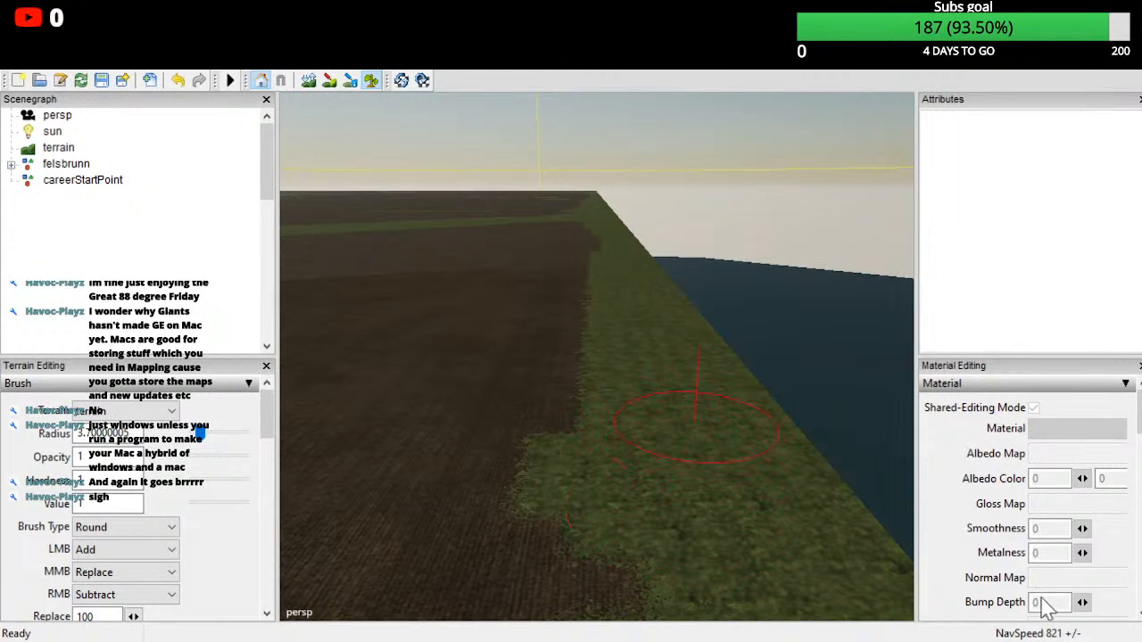
pyautogui.moveTo(742, 626); pyautogui.dragTo(696, 641)
pyautogui.moveTo(1026, 533)
pyautogui.keyDown('alt'); pyautogui.mouseDown()
pyautogui.moveTo(1034, 624)
pyautogui.moveTo(1048, 639)
pyautogui.mouseUp(); pyautogui.keyUp('alt')
pyautogui.moveTo(1084, 511)
pyautogui.keyDown('alt'); pyautogui.mouseDown()
pyautogui.moveTo(1083, 408)
pyautogui.moveTo(1099, 501)
pyautogui.mouseUp(); pyautogui.keyUp('alt')
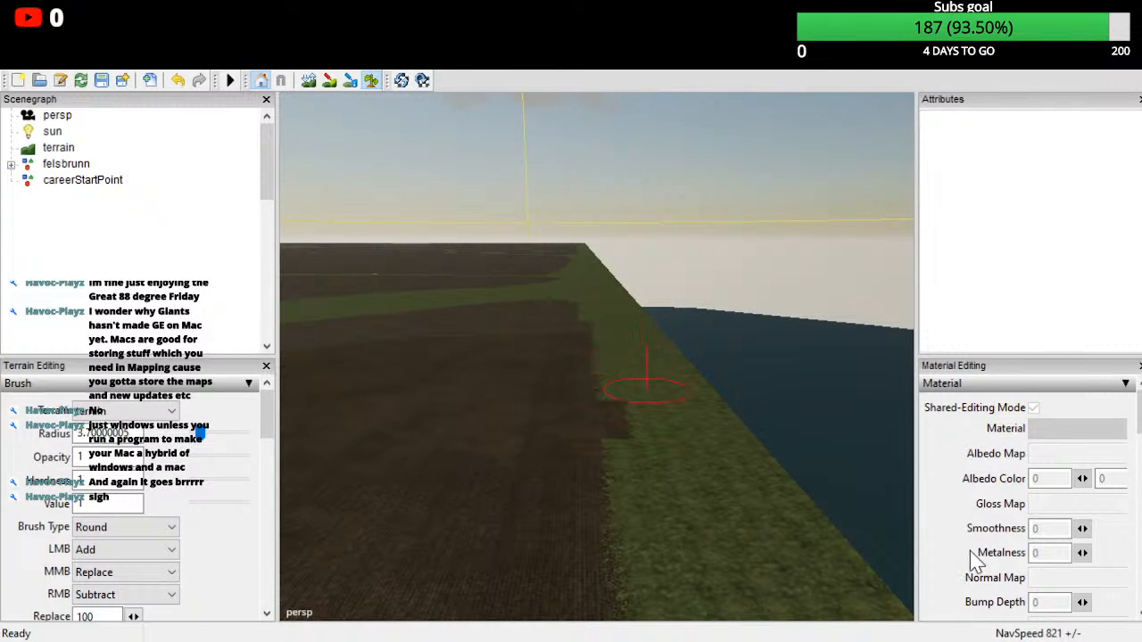
pyautogui.moveTo(1017, 637)
pyautogui.keyDown('alt'); pyautogui.mouseDown()
pyautogui.moveTo(1055, 515)
pyautogui.moveTo(1034, 629)
pyautogui.mouseUp(); pyautogui.keyUp('alt')
# Step: Trim the overly wide parts along one side of the thin straight grass strip leading off the main road
pyautogui.scroll(-5, 546, 526)
pyautogui.keyDown('alt'); pyautogui.moveTo(604, 382); pyautogui.dragTo(401, 419); pyautogui.keyUp('alt')
pyautogui.scroll(-5, 596, 357)
pyautogui.keyDown('alt'); pyautogui.moveTo(695, 428); pyautogui.dragTo(1095, 559); pyautogui.keyUp('alt')
pyautogui.scroll(4, 597, 357)
pyautogui.keyDown('alt'); pyautogui.moveTo(428, 500); pyautogui.dragTo(942, 536); pyautogui.keyUp('alt')
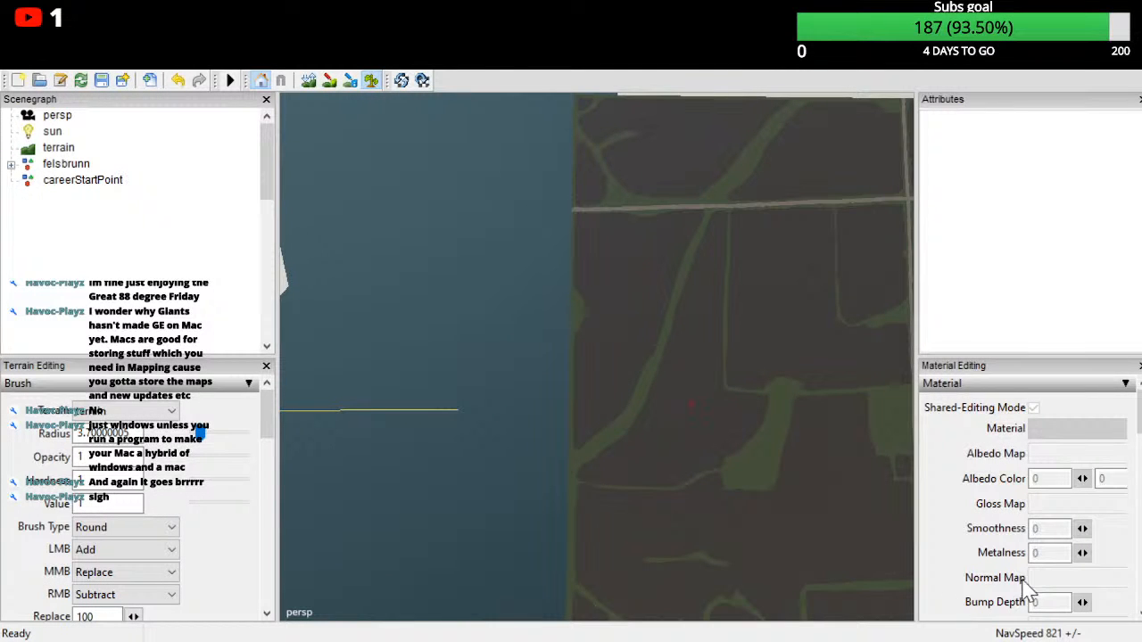
pyautogui.moveTo(691, 404)
pyautogui.keyDown('alt'); pyautogui.mouseDown()
pyautogui.moveTo(963, 552)
pyautogui.moveTo(1065, 341)
pyautogui.moveTo(830, 483)
pyautogui.moveTo(827, 422)
pyautogui.moveTo(1070, 499)
pyautogui.mouseUp(); pyautogui.keyUp('alt')
pyautogui.scroll(3, 1025, 428)
pyautogui.scroll(4, 844, 410)
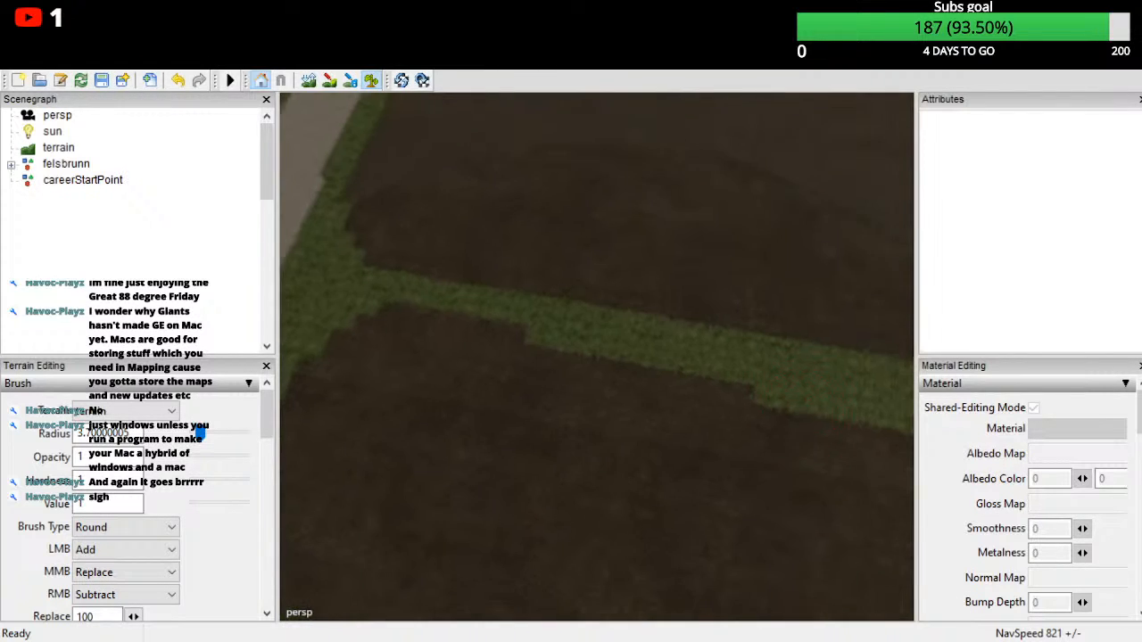
pyautogui.moveTo(772, 548)
pyautogui.mouseDown()
pyautogui.moveTo(790, 523)
pyautogui.moveTo(964, 565)
pyautogui.moveTo(1141, 583)
pyautogui.mouseUp()
pyautogui.moveTo(881, 593)
pyautogui.keyDown('alt'); pyautogui.mouseDown()
pyautogui.moveTo(1141, 588)
pyautogui.moveTo(1042, 585)
pyautogui.mouseUp(); pyautogui.keyUp('alt')
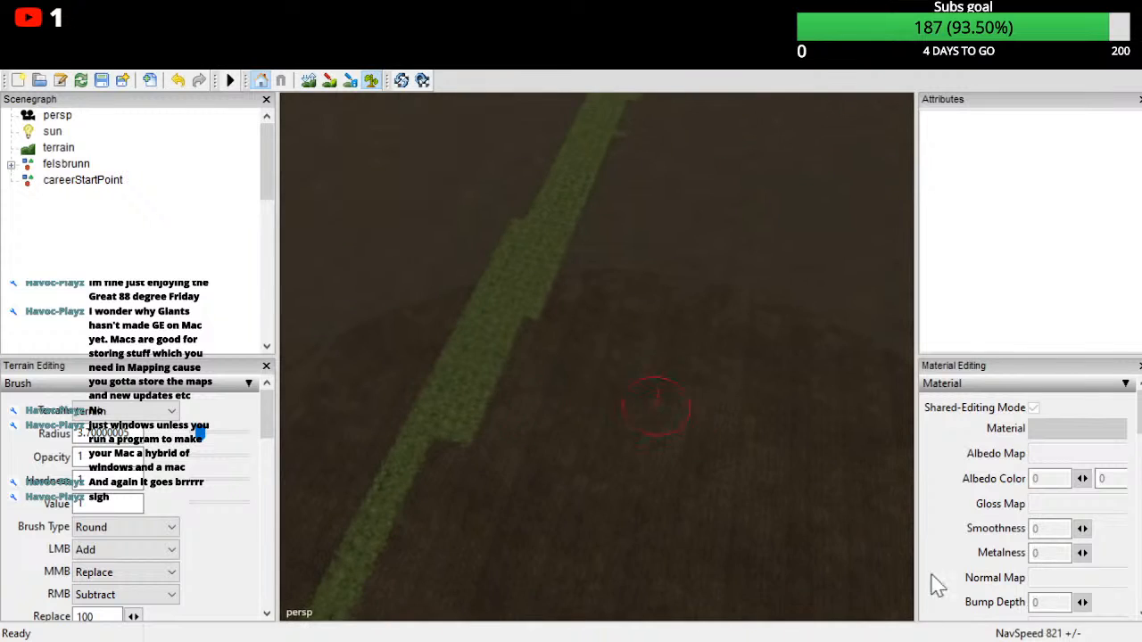
pyautogui.moveTo(705, 633); pyautogui.dragTo(735, 611)
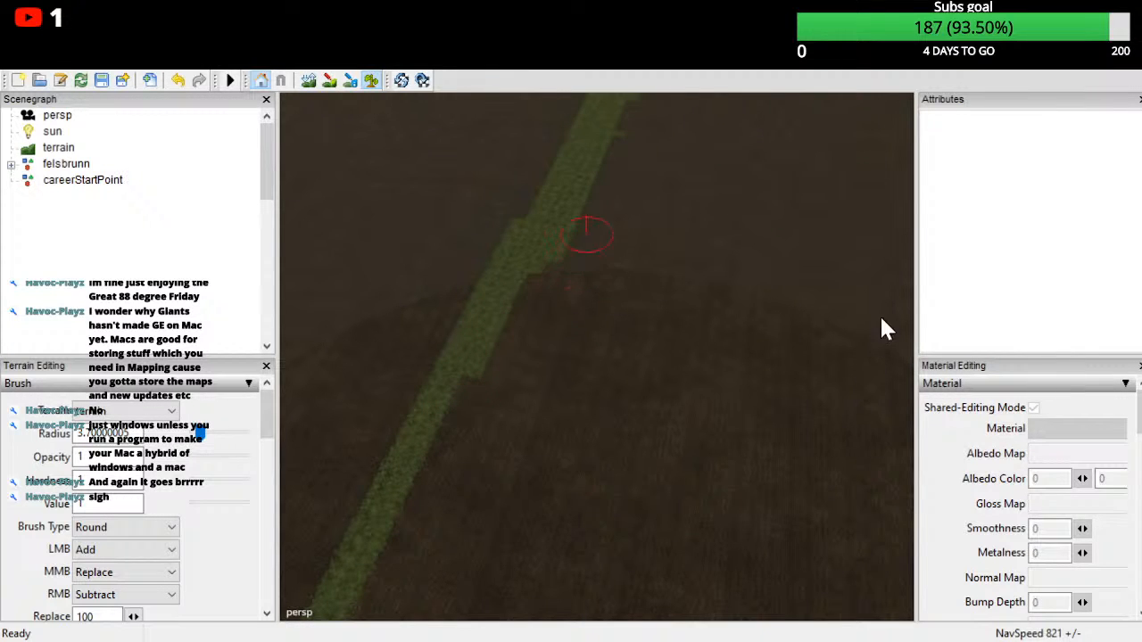
pyautogui.moveTo(902, 270); pyautogui.dragTo(941, 196)
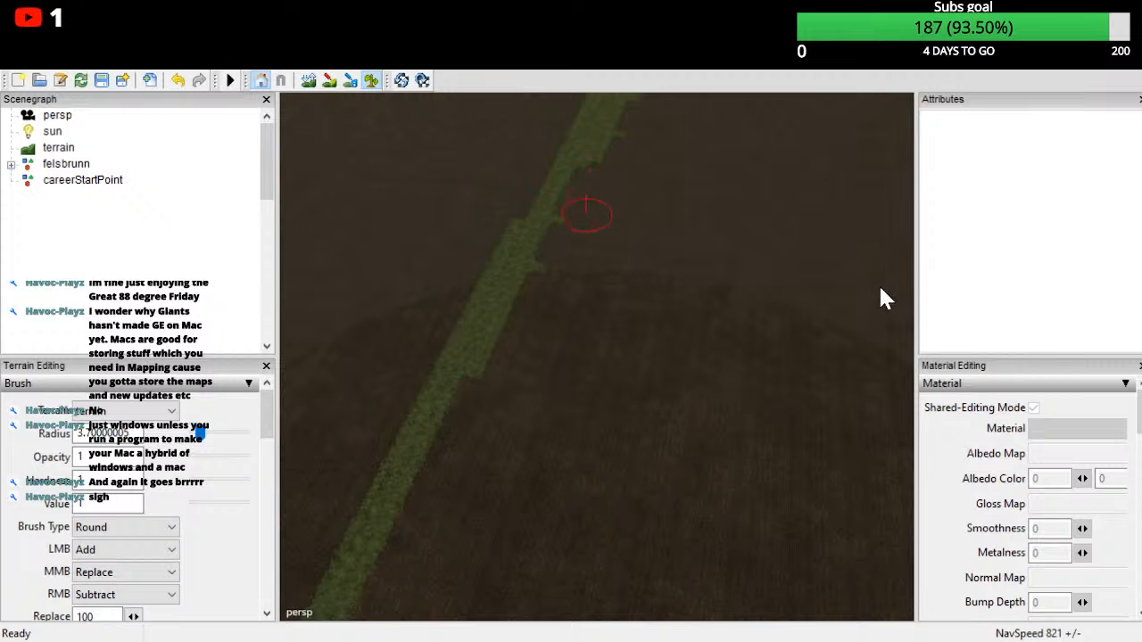
# Step: Straighten the edges of the thin grass strip further along towards its corner
pyautogui.moveTo(864, 540)
pyautogui.keyDown('alt'); pyautogui.mouseDown()
pyautogui.moveTo(839, 376)
pyautogui.moveTo(920, 381)
pyautogui.moveTo(990, 414)
pyautogui.moveTo(927, 448)
pyautogui.moveTo(914, 588)
pyautogui.moveTo(935, 641)
pyautogui.moveTo(923, 641)
pyautogui.moveTo(941, 615)
pyautogui.moveTo(938, 575)
pyautogui.mouseUp(); pyautogui.keyUp('alt')
pyautogui.scroll(5, 849, 363)
pyautogui.scroll(2, 938, 574)
pyautogui.moveTo(924, 510)
pyautogui.mouseDown()
pyautogui.moveTo(963, 607)
pyautogui.moveTo(999, 641)
pyautogui.moveTo(999, 576)
pyautogui.moveTo(992, 641)
pyautogui.mouseUp()
pyautogui.scroll(2, 999, 572)
pyautogui.moveTo(947, 475); pyautogui.dragTo(963, 589)
pyautogui.keyDown('alt'); pyautogui.moveTo(982, 636); pyautogui.dragTo(971, 570); pyautogui.keyUp('alt')
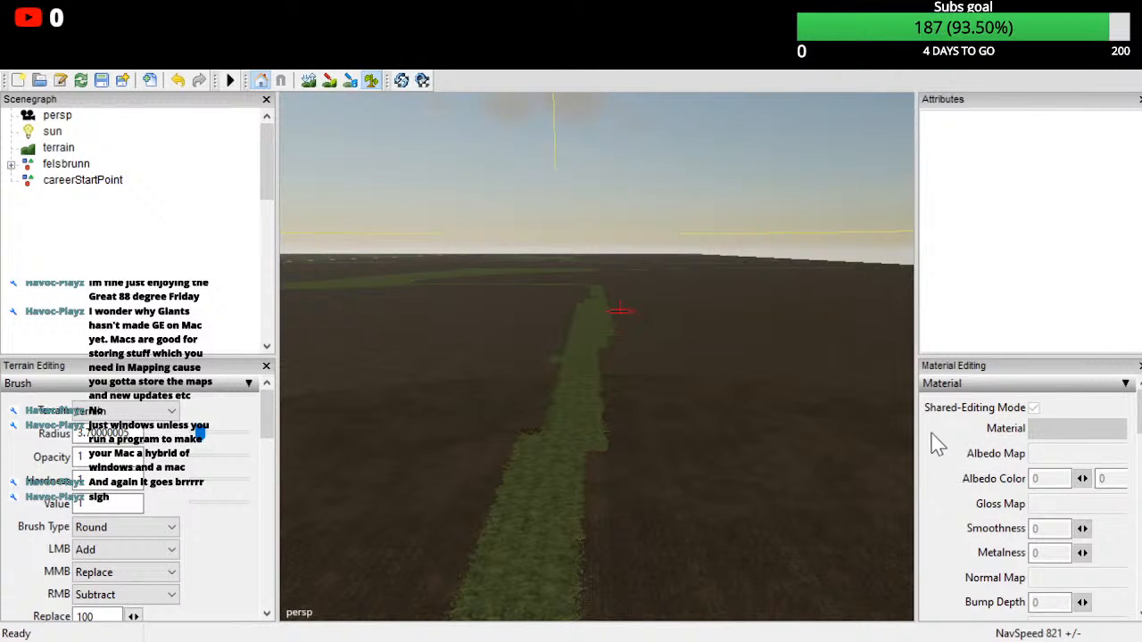
pyautogui.keyDown('alt'); pyautogui.moveTo(972, 614); pyautogui.dragTo(985, 641); pyautogui.keyUp('alt')
pyautogui.scroll(3, 989, 486)
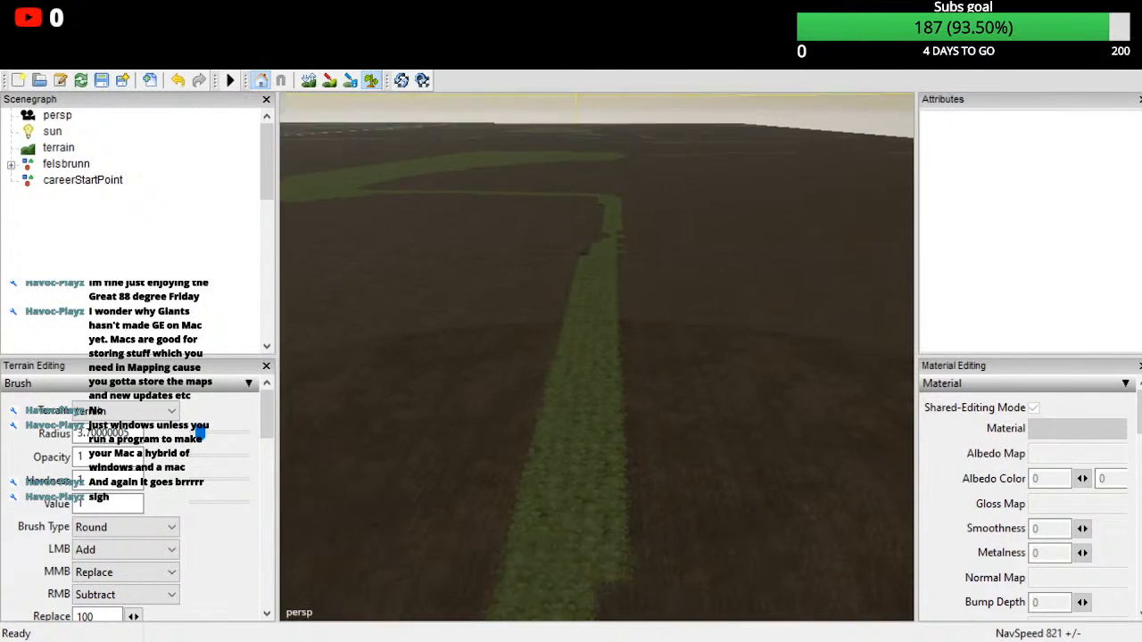
# Step: Remove the protruding grass bumps from the field side of the thin strip up to its corner
pyautogui.scroll(-2, 968, 641)
pyautogui.moveTo(927, 446); pyautogui.dragTo(928, 544)
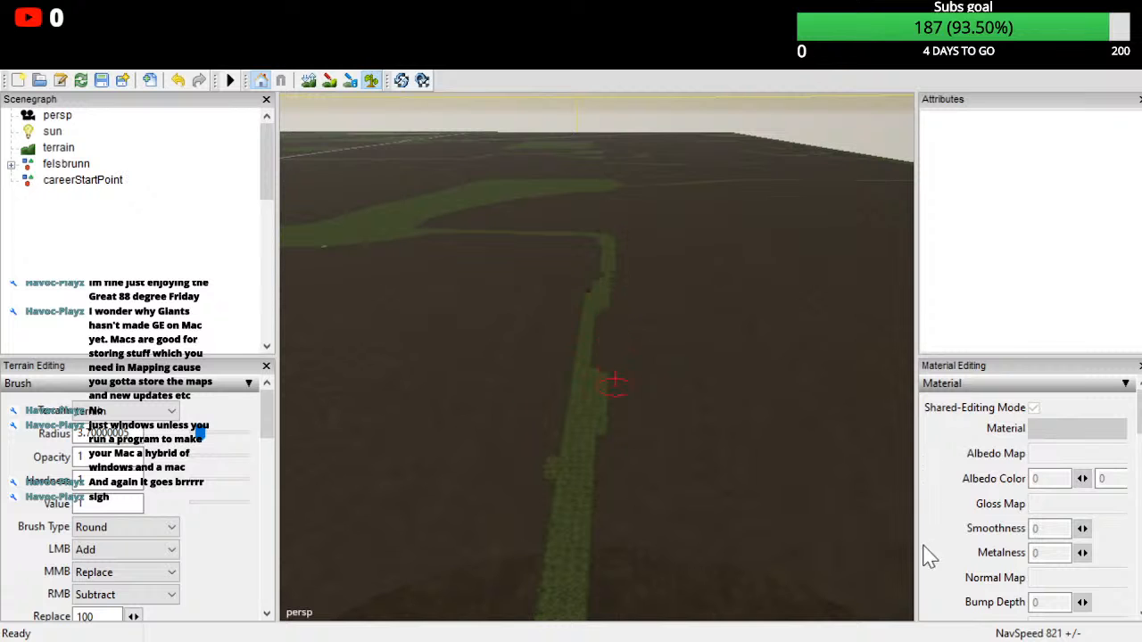
pyautogui.moveTo(613, 587); pyautogui.dragTo(619, 591, button='right')
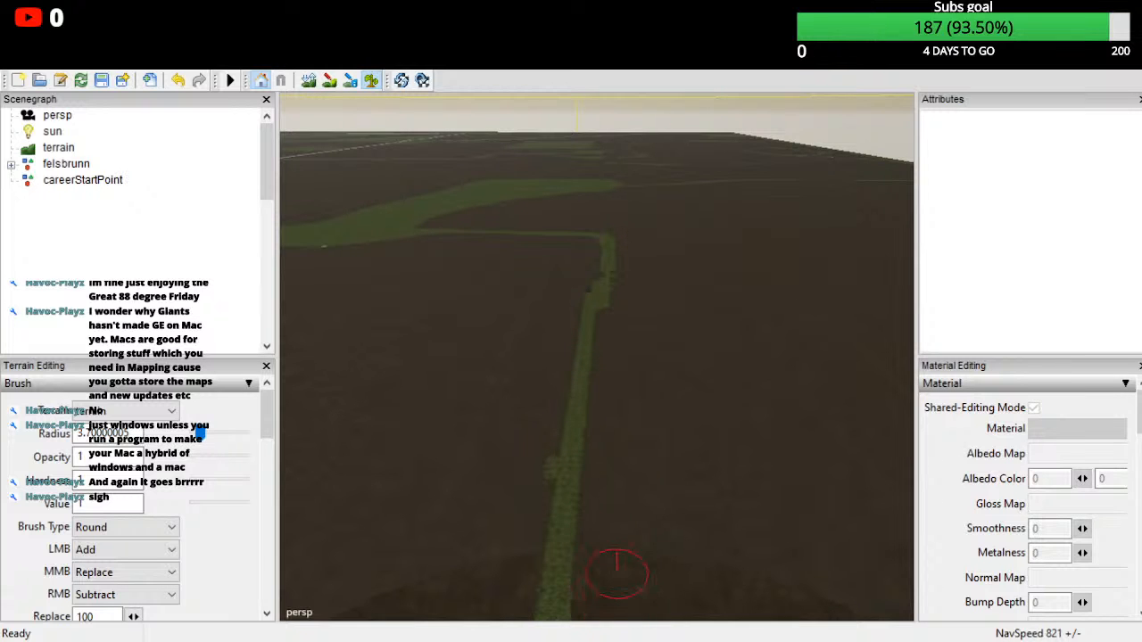
pyautogui.keyDown('alt'); pyautogui.moveTo(619, 591); pyautogui.dragTo(604, 508); pyautogui.keyUp('alt')
pyautogui.moveTo(604, 507); pyautogui.dragTo(615, 589, button='right')
pyautogui.moveTo(615, 588)
pyautogui.keyDown('alt'); pyautogui.mouseDown()
pyautogui.moveTo(642, 427)
pyautogui.moveTo(619, 492)
pyautogui.mouseUp(); pyautogui.keyUp('alt')
pyautogui.scroll(3, 641, 427)
pyautogui.moveTo(625, 390); pyautogui.dragTo(644, 192, button='right')
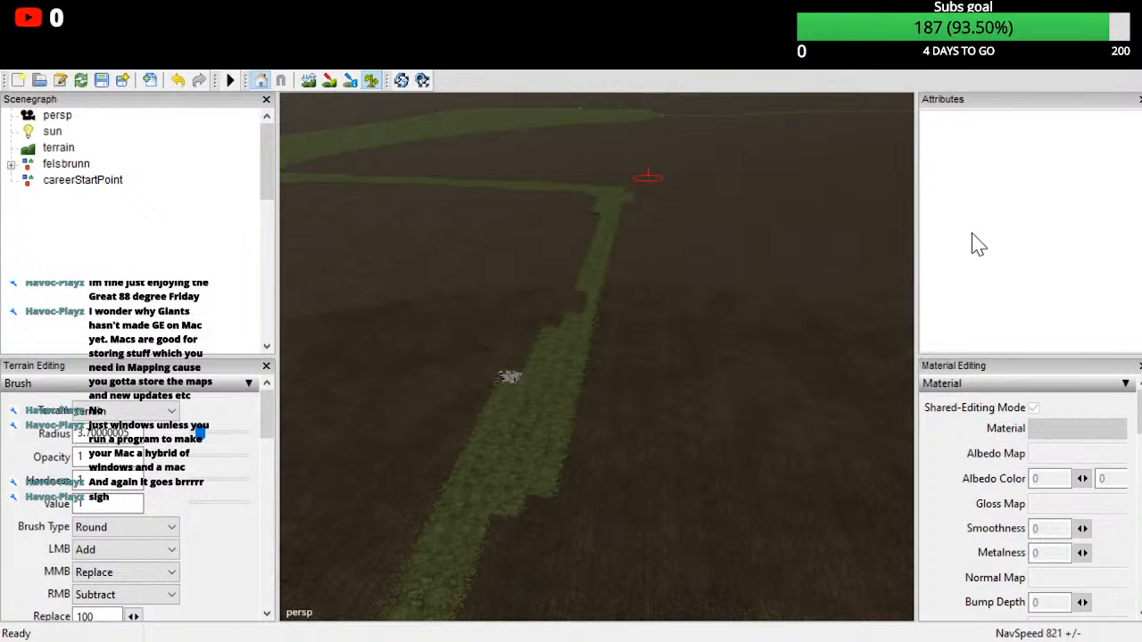
# Step: Erase the uneven middle stretch of the thin grass strip between the main road and its corner
pyautogui.scroll(-10, 683, 274)
pyautogui.moveTo(691, 384)
pyautogui.keyDown('alt'); pyautogui.mouseDown()
pyautogui.moveTo(646, 414)
pyautogui.moveTo(707, 376)
pyautogui.mouseUp(); pyautogui.keyUp('alt')
pyautogui.scroll(5, 645, 414)
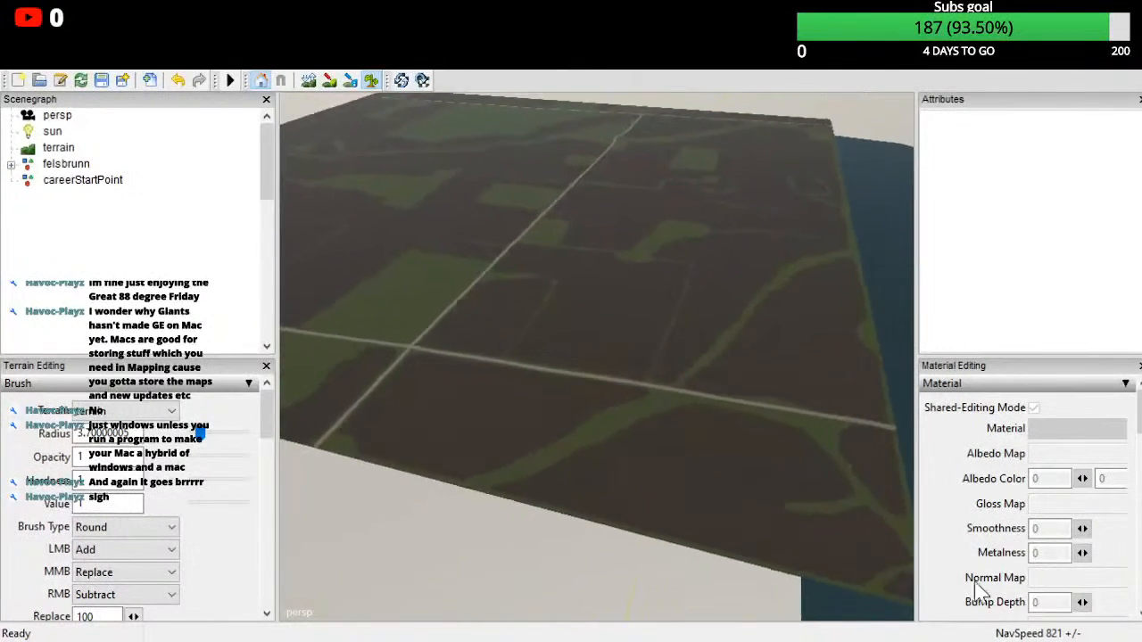
pyautogui.keyDown('alt'); pyautogui.moveTo(1065, 528); pyautogui.dragTo(1110, 625); pyautogui.keyUp('alt')
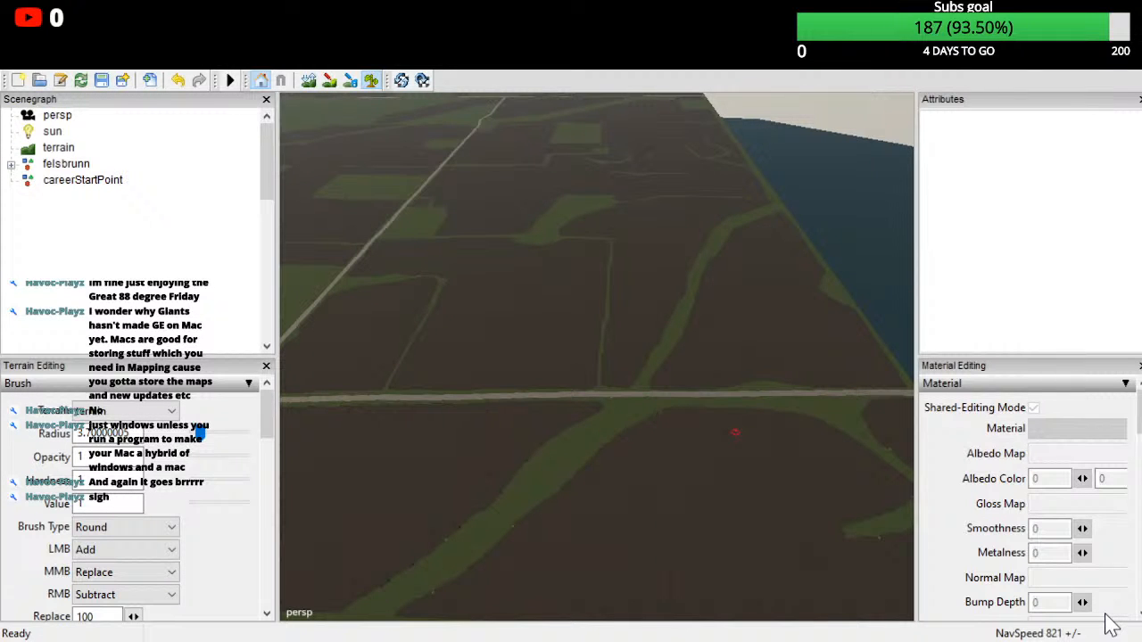
pyautogui.keyDown('alt'); pyautogui.moveTo(889, 606); pyautogui.dragTo(989, 573, button='right'); pyautogui.keyUp('alt')
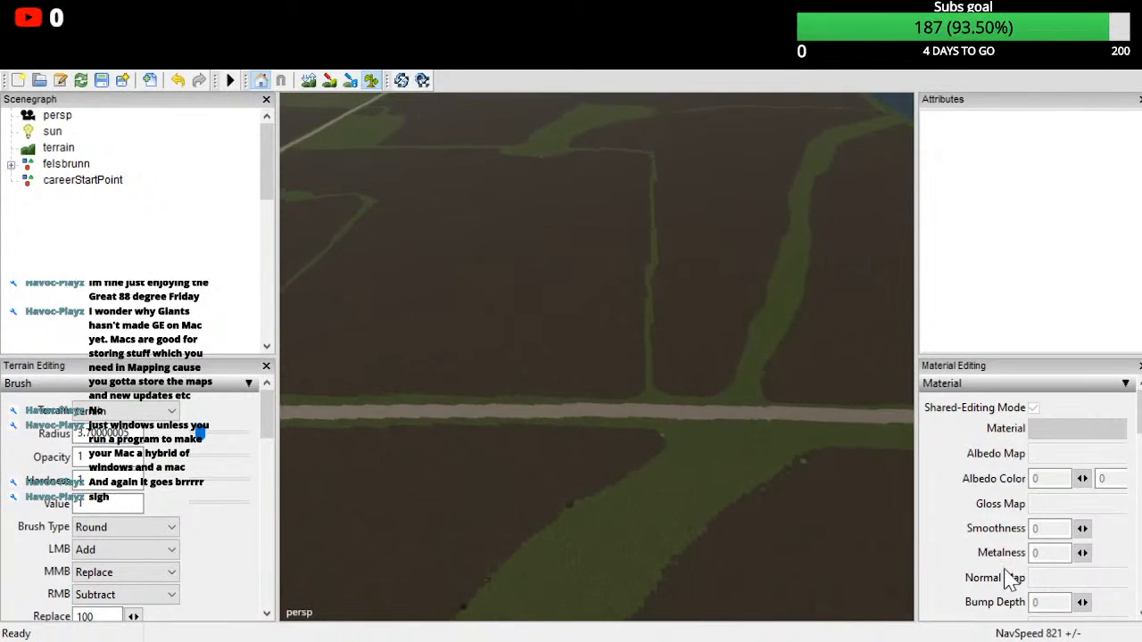
pyautogui.keyDown('alt'); pyautogui.moveTo(989, 573); pyautogui.dragTo(1059, 528); pyautogui.keyUp('alt')
pyautogui.keyDown('alt'); pyautogui.moveTo(1058, 528); pyautogui.dragTo(1062, 488, button='right'); pyautogui.keyUp('alt')
pyautogui.keyDown('alt'); pyautogui.moveTo(1063, 488); pyautogui.dragTo(1015, 504); pyautogui.keyUp('alt')
pyautogui.moveTo(1015, 505)
pyautogui.keyDown('alt'); pyautogui.mouseDown(button='right')
pyautogui.moveTo(1016, 517)
pyautogui.moveTo(1019, 506)
pyautogui.mouseUp(button='right'); pyautogui.keyUp('alt')
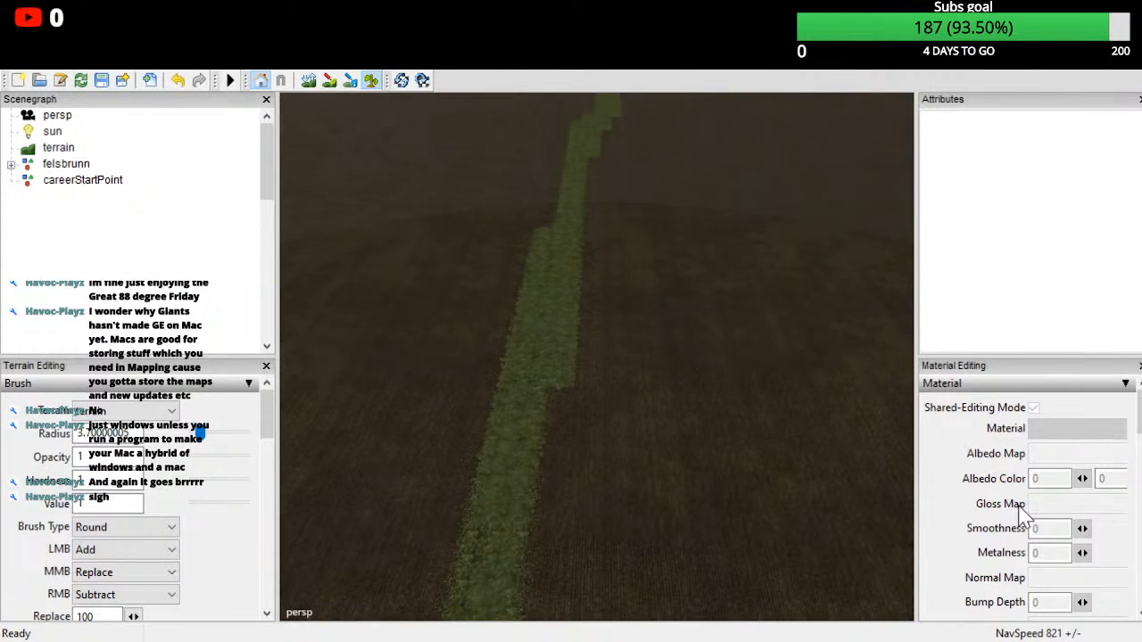
pyautogui.moveTo(903, 551); pyautogui.dragTo(895, 159, button='right')
pyautogui.keyDown('alt'); pyautogui.moveTo(940, 526); pyautogui.dragTo(921, 398); pyautogui.keyUp('alt')
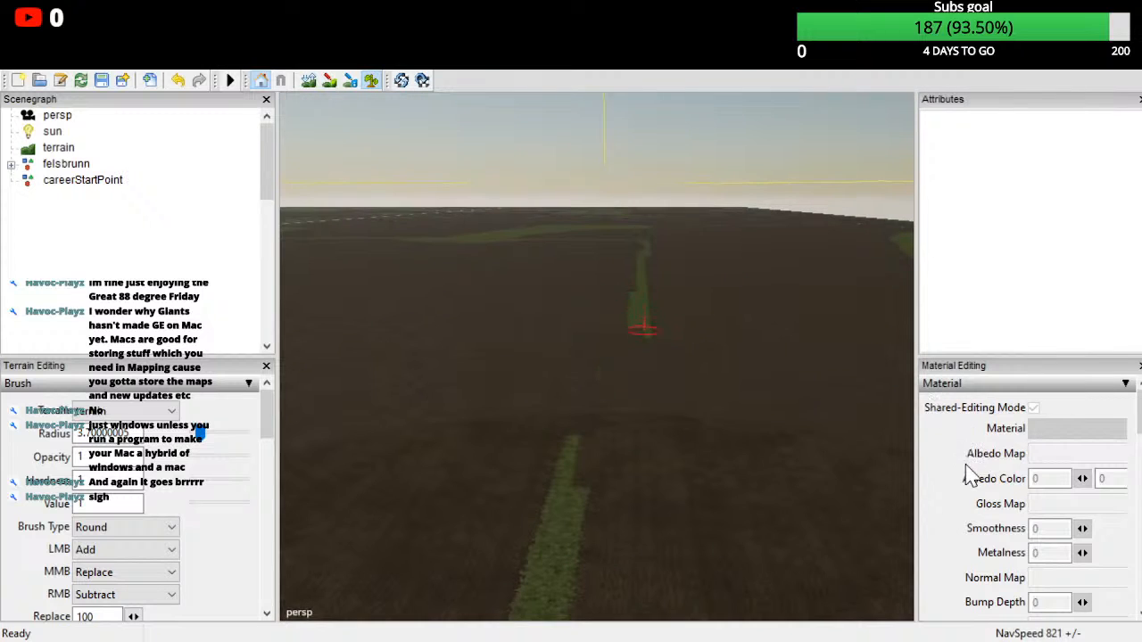
pyautogui.moveTo(956, 396); pyautogui.dragTo(958, 373, button='right')
# Step: Set the brush radius to about 2.2 and start repainting the thin grass strip from its remaining road end
pyautogui.keyDown('alt'); pyautogui.moveTo(887, 519); pyautogui.dragTo(882, 538); pyautogui.keyUp('alt')
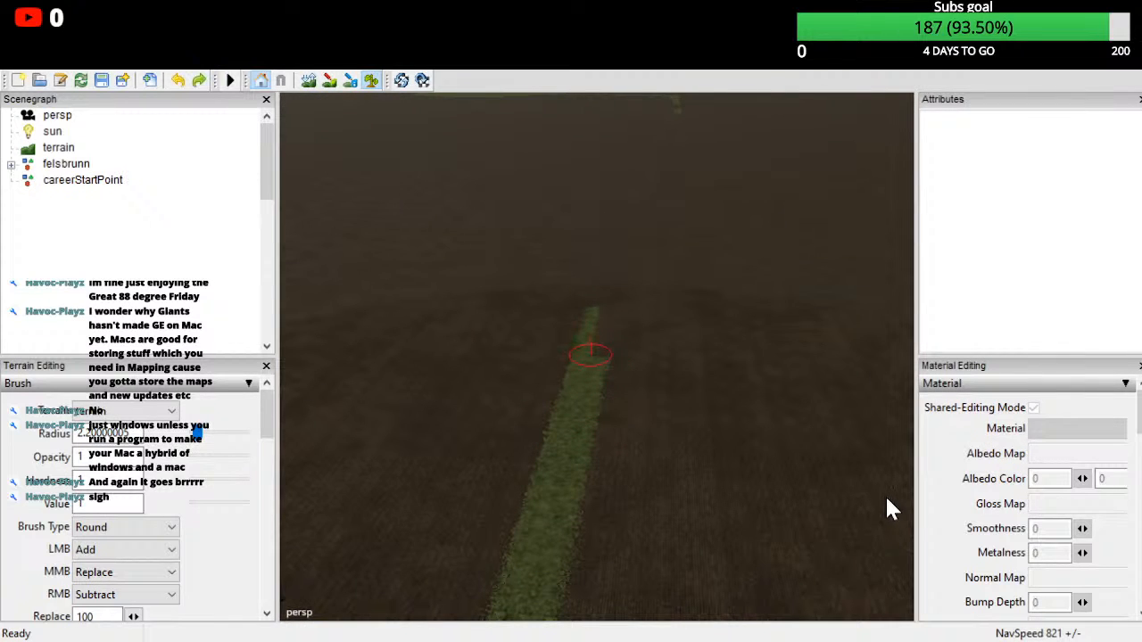
pyautogui.moveTo(920, 385); pyautogui.dragTo(923, 378)
pyautogui.keyDown('alt'); pyautogui.moveTo(935, 613); pyautogui.dragTo(940, 533); pyautogui.keyUp('alt')
pyautogui.scroll(2, 940, 534)
pyautogui.keyDown('alt'); pyautogui.moveTo(941, 586); pyautogui.dragTo(942, 563); pyautogui.keyUp('alt')
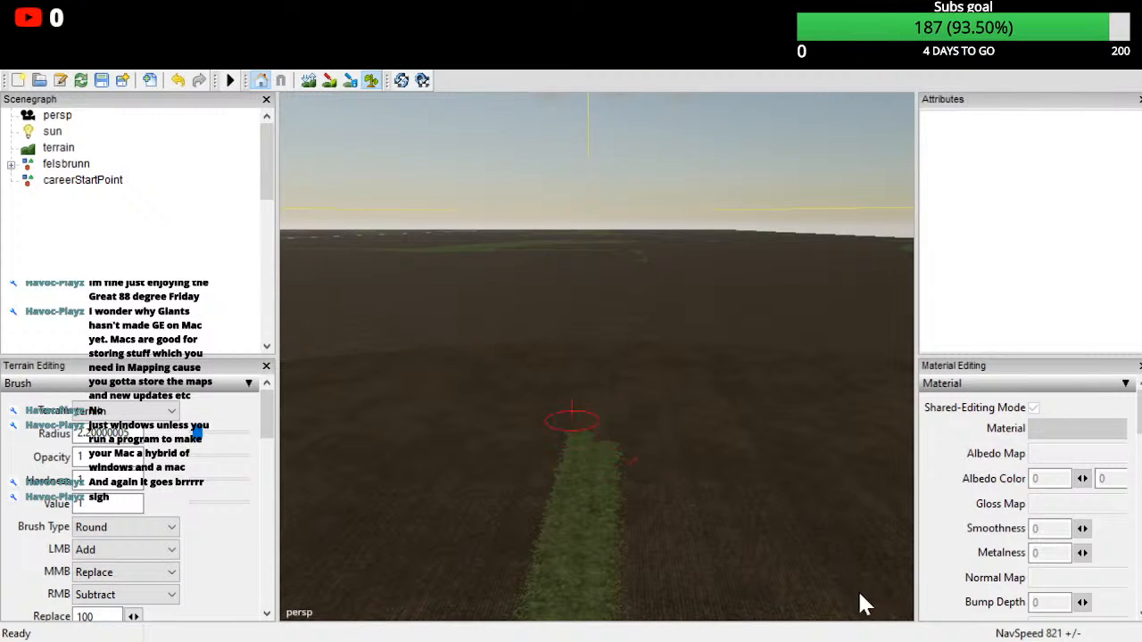
# Step: Extend the repainted thin grass strip across the field towards its far corner
pyautogui.moveTo(900, 620); pyautogui.dragTo(922, 478)
pyautogui.keyDown('alt'); pyautogui.moveTo(929, 640); pyautogui.dragTo(953, 551); pyautogui.keyUp('alt')
pyautogui.scroll(2, 953, 550)
pyautogui.keyDown('alt'); pyautogui.moveTo(946, 509); pyautogui.dragTo(940, 621); pyautogui.keyUp('alt')
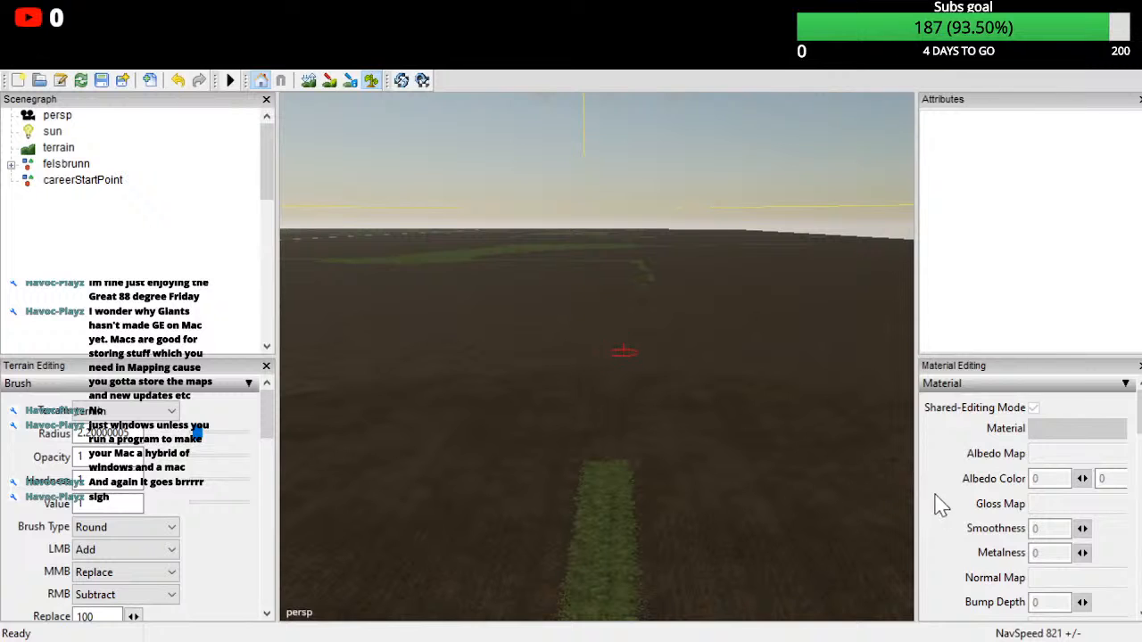
pyautogui.moveTo(937, 639); pyautogui.dragTo(924, 553)
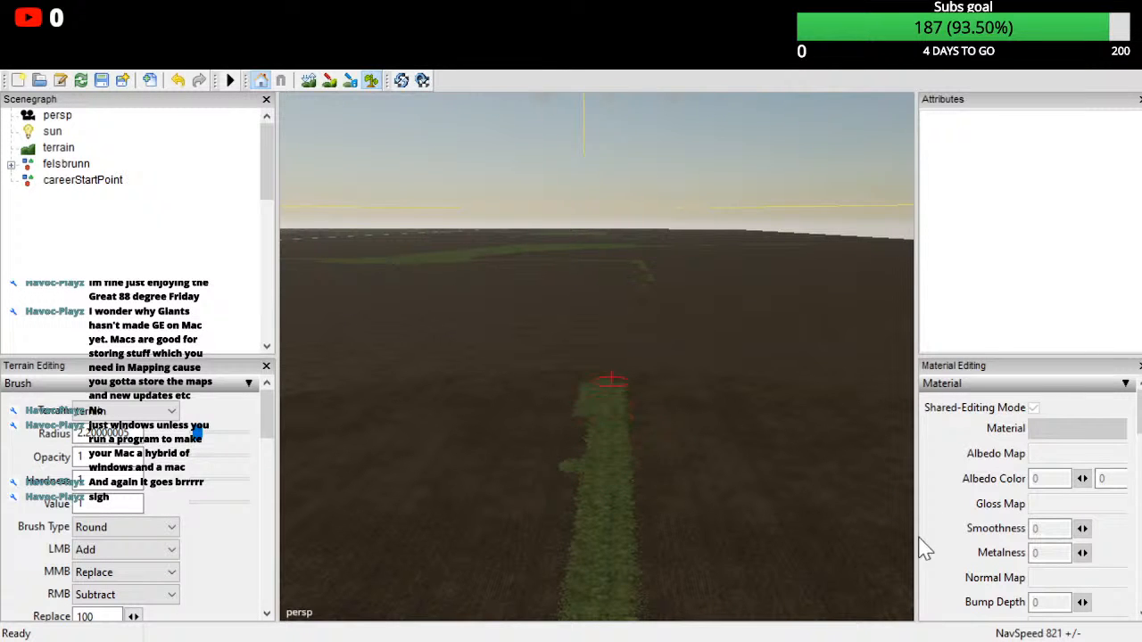
pyautogui.scroll(-10, 1002, 619)
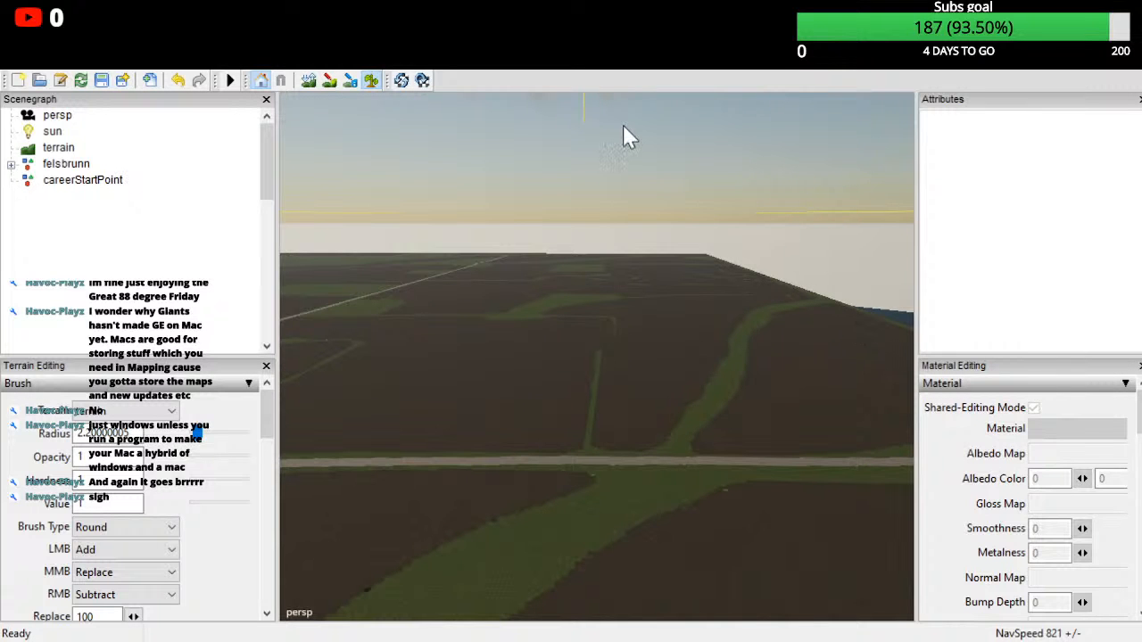
# Step: Paint grass across the remaining gap in the thin field-dividing strip so its road-side stretch joins the far corner
pyautogui.keyDown('alt'); pyautogui.moveTo(843, 287); pyautogui.dragTo(863, 330); pyautogui.keyUp('alt')
pyautogui.scroll(3, 863, 330)
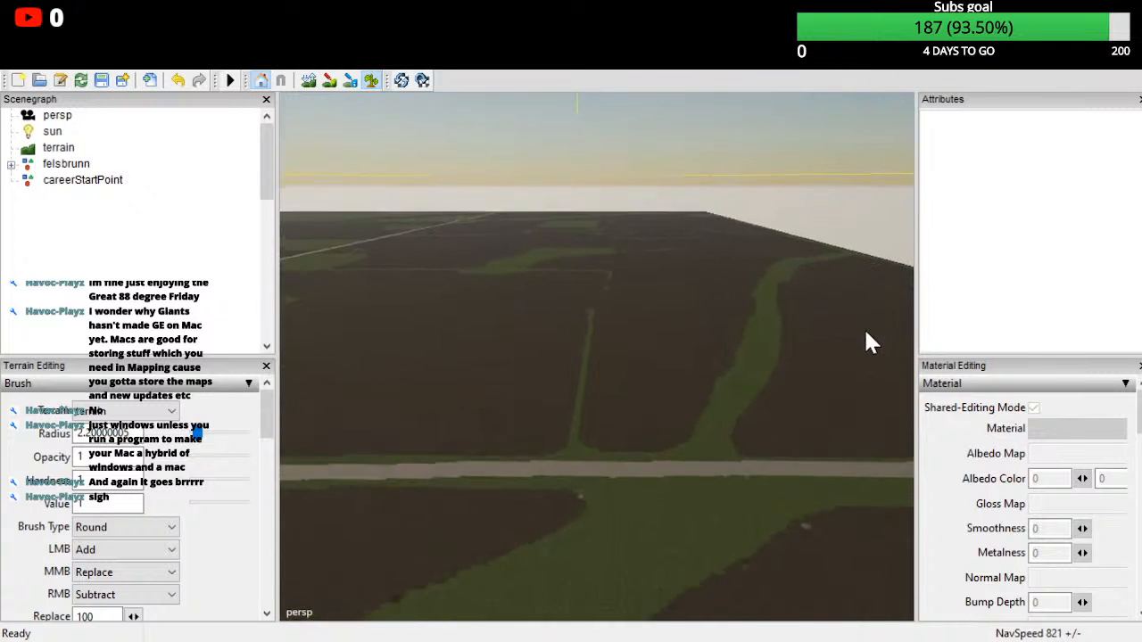
pyautogui.keyDown('alt'); pyautogui.moveTo(874, 436); pyautogui.dragTo(889, 623); pyautogui.keyUp('alt')
pyautogui.scroll(-5, 889, 624)
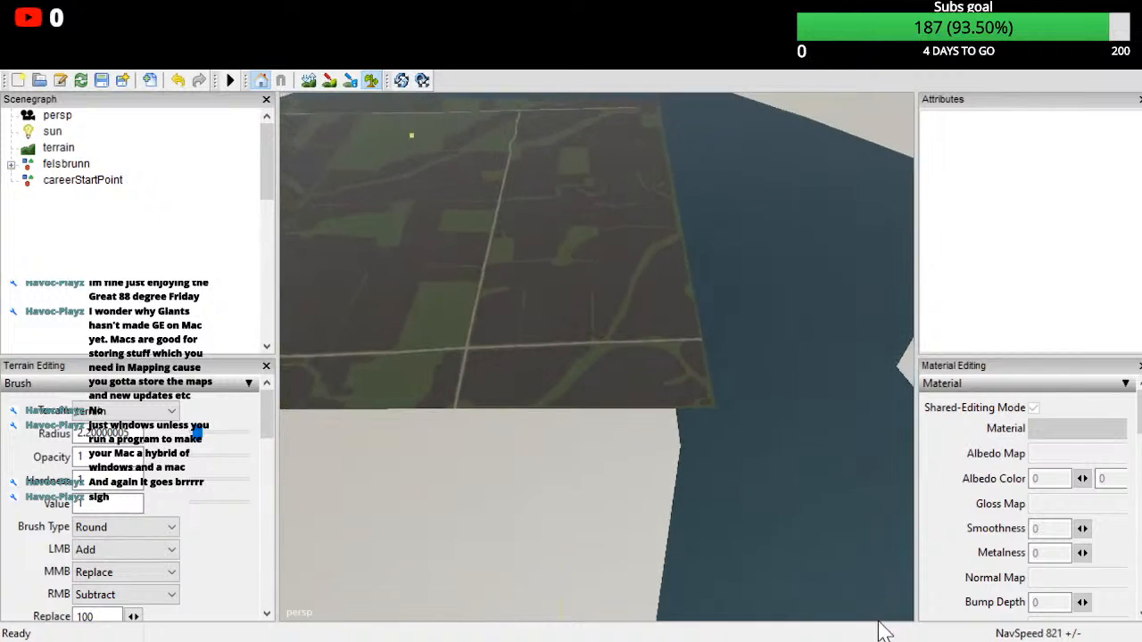
pyautogui.scroll(1, 883, 622)
pyautogui.keyDown('alt'); pyautogui.moveTo(951, 540); pyautogui.dragTo(971, 479); pyautogui.keyUp('alt')
pyautogui.scroll(7, 989, 415)
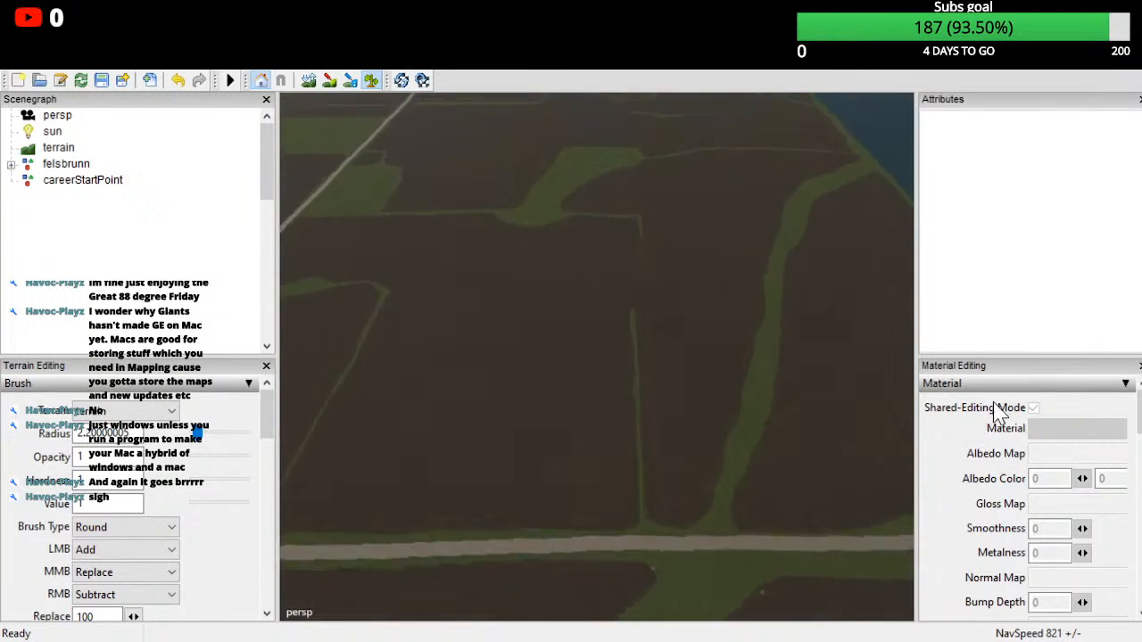
pyautogui.keyDown('alt'); pyautogui.moveTo(993, 415); pyautogui.dragTo(952, 424); pyautogui.keyUp('alt')
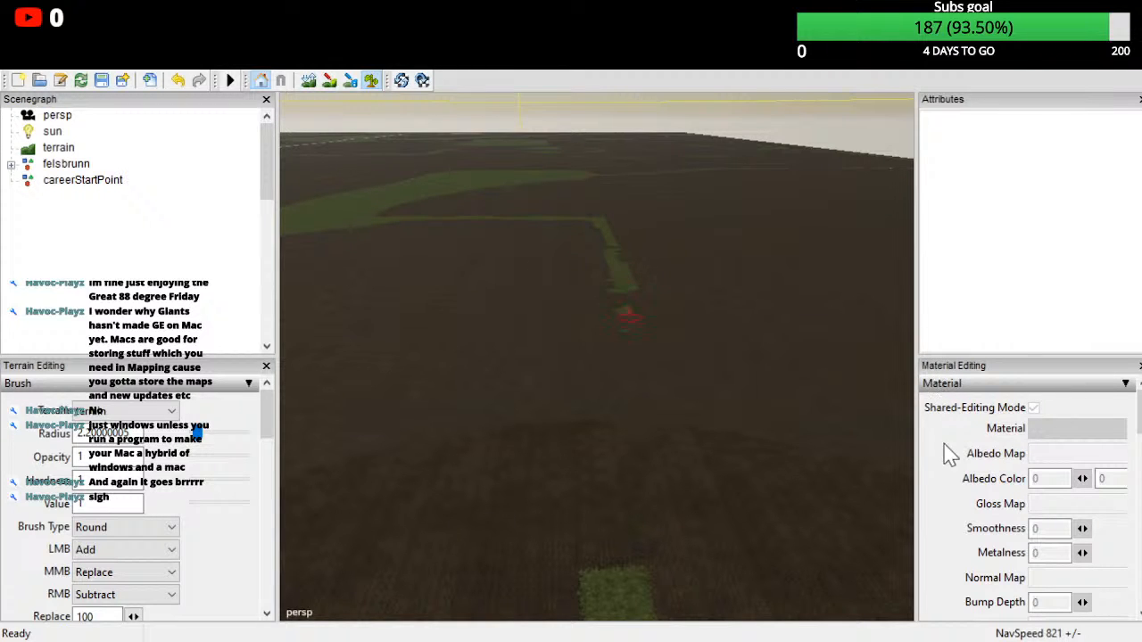
pyautogui.moveTo(624, 407)
pyautogui.mouseDown()
pyautogui.moveTo(593, 574)
pyautogui.moveTo(596, 629)
pyautogui.mouseUp()
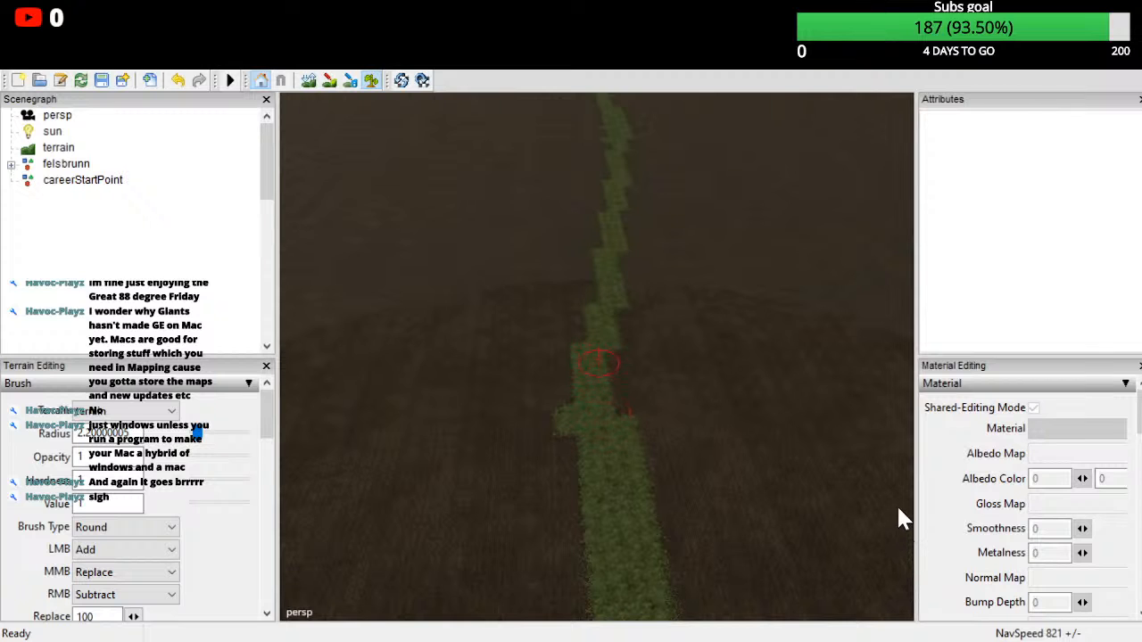
pyautogui.moveTo(608, 354)
pyautogui.keyDown('alt'); pyautogui.mouseDown()
pyautogui.moveTo(608, 387)
pyautogui.moveTo(596, 383)
pyautogui.mouseUp(); pyautogui.keyUp('alt')
pyautogui.scroll(-3, 574, 406)
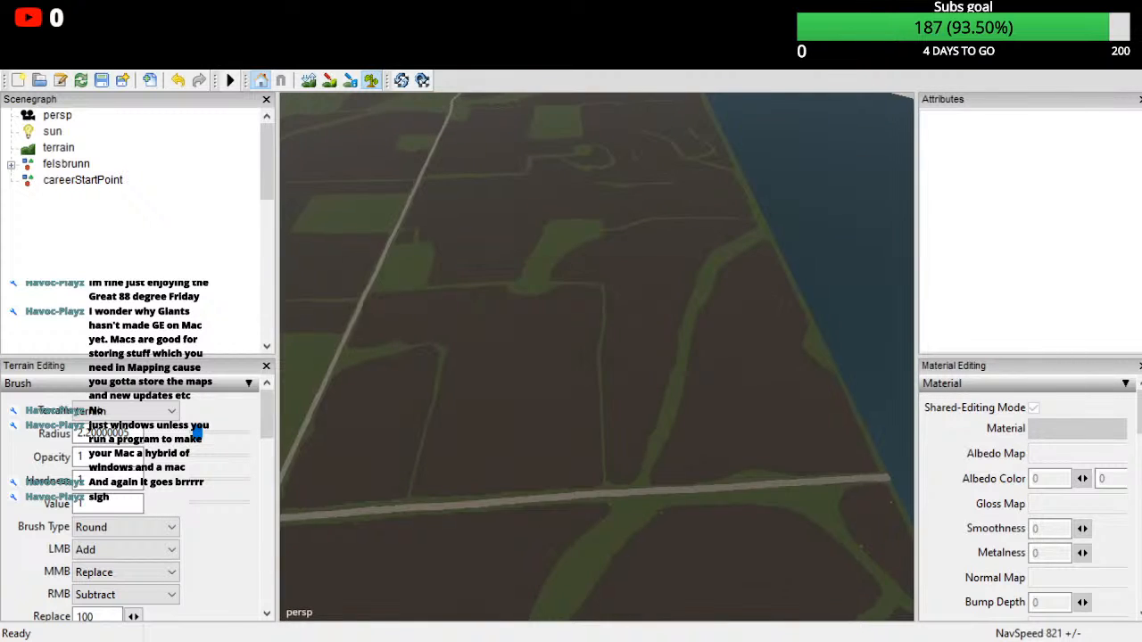
# Step: Trim the protruding grass bumps from the edge of the thin strip along its stretch leading away from the main road
pyautogui.keyDown('alt'); pyautogui.moveTo(1001, 523); pyautogui.dragTo(1040, 546); pyautogui.keyUp('alt')
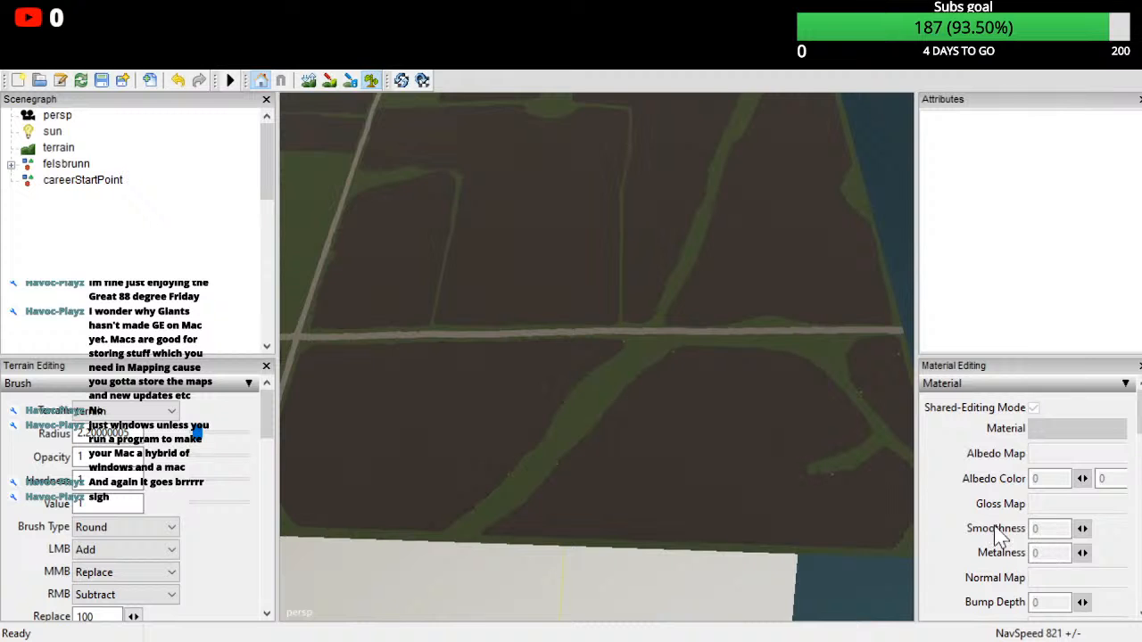
pyautogui.scroll(5, 955, 504)
pyautogui.keyDown('alt'); pyautogui.moveTo(948, 578); pyautogui.dragTo(1010, 456); pyautogui.keyUp('alt')
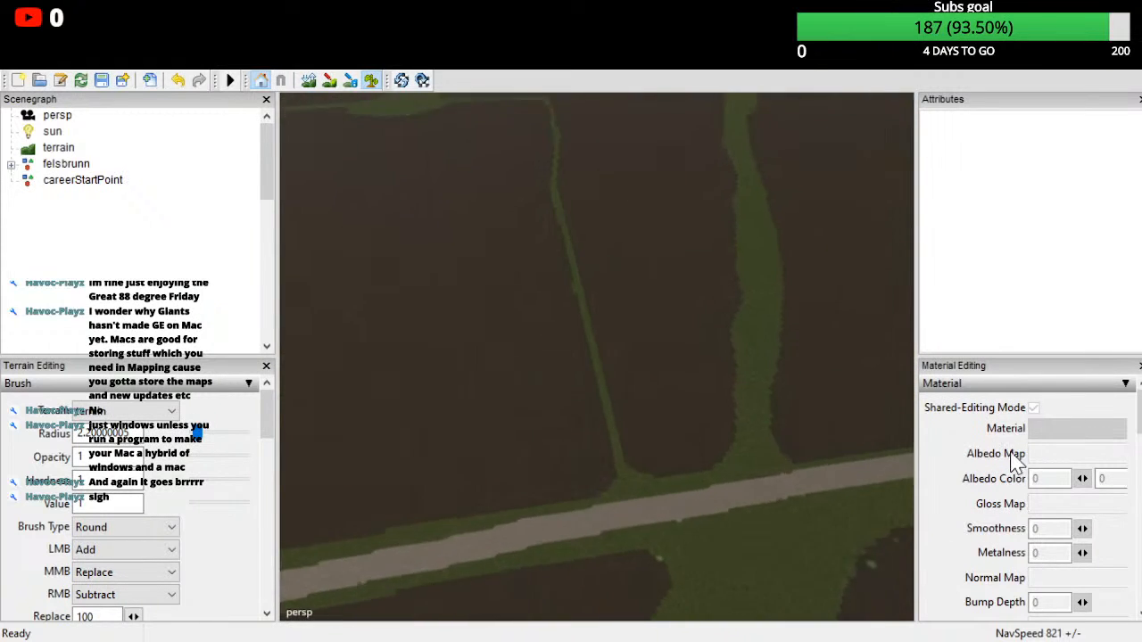
pyautogui.scroll(8, 1020, 403)
pyautogui.scroll(-2, 1020, 403)
pyautogui.keyDown('alt'); pyautogui.moveTo(1008, 524); pyautogui.dragTo(908, 604); pyautogui.keyUp('alt')
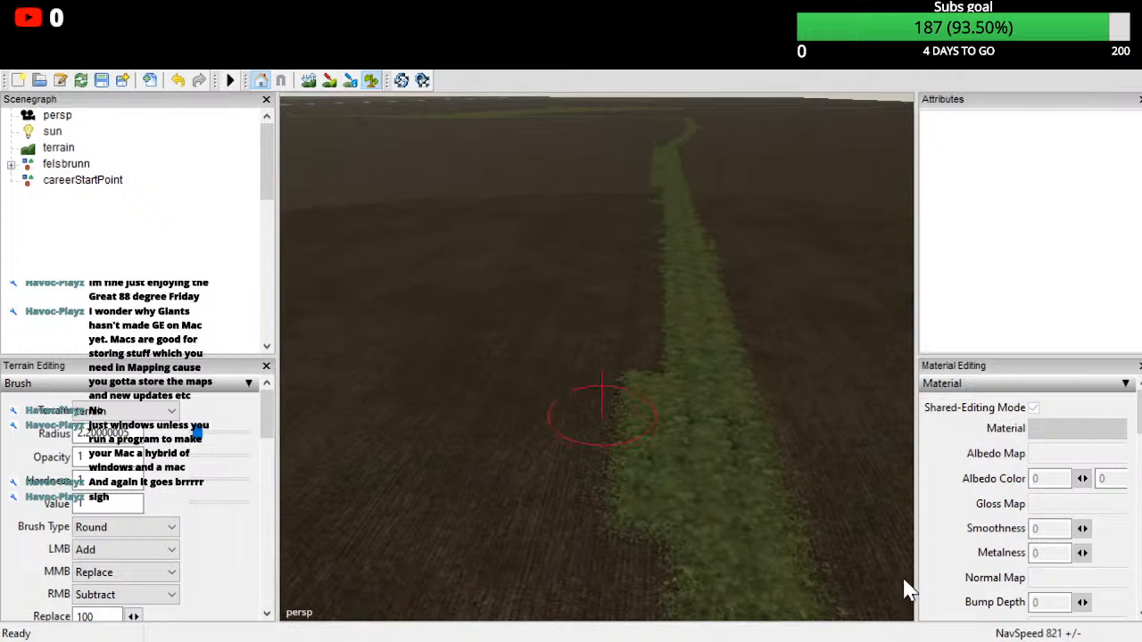
pyautogui.moveTo(932, 518); pyautogui.dragTo(911, 640, button='right')
pyautogui.keyDown('alt'); pyautogui.moveTo(919, 641); pyautogui.dragTo(945, 578); pyautogui.keyUp('alt')
pyautogui.scroll(3, 947, 571)
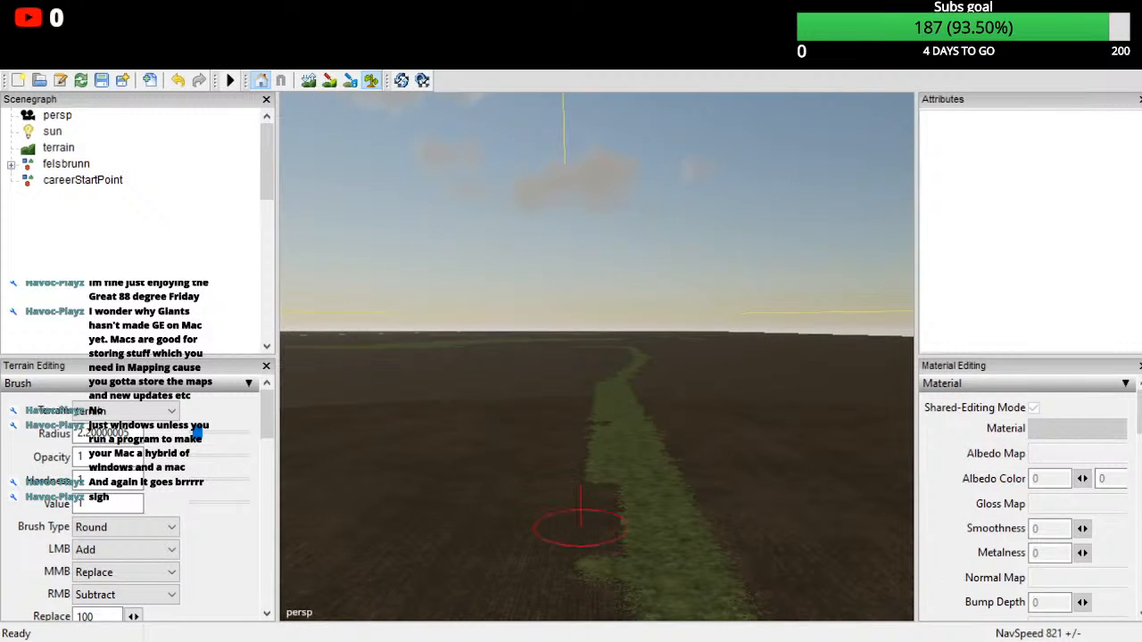
pyautogui.keyDown('alt'); pyautogui.moveTo(892, 615); pyautogui.dragTo(908, 578); pyautogui.keyUp('alt')
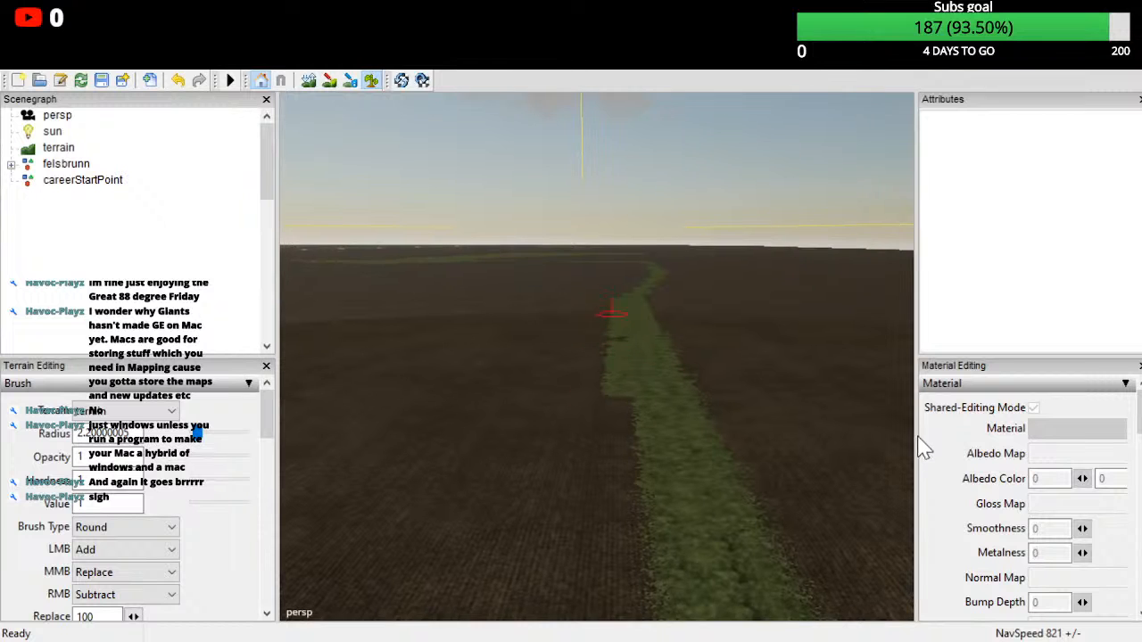
pyautogui.moveTo(912, 609)
pyautogui.keyDown('alt'); pyautogui.mouseDown()
pyautogui.moveTo(919, 528)
pyautogui.moveTo(918, 633)
pyautogui.mouseUp(); pyautogui.keyUp('alt')
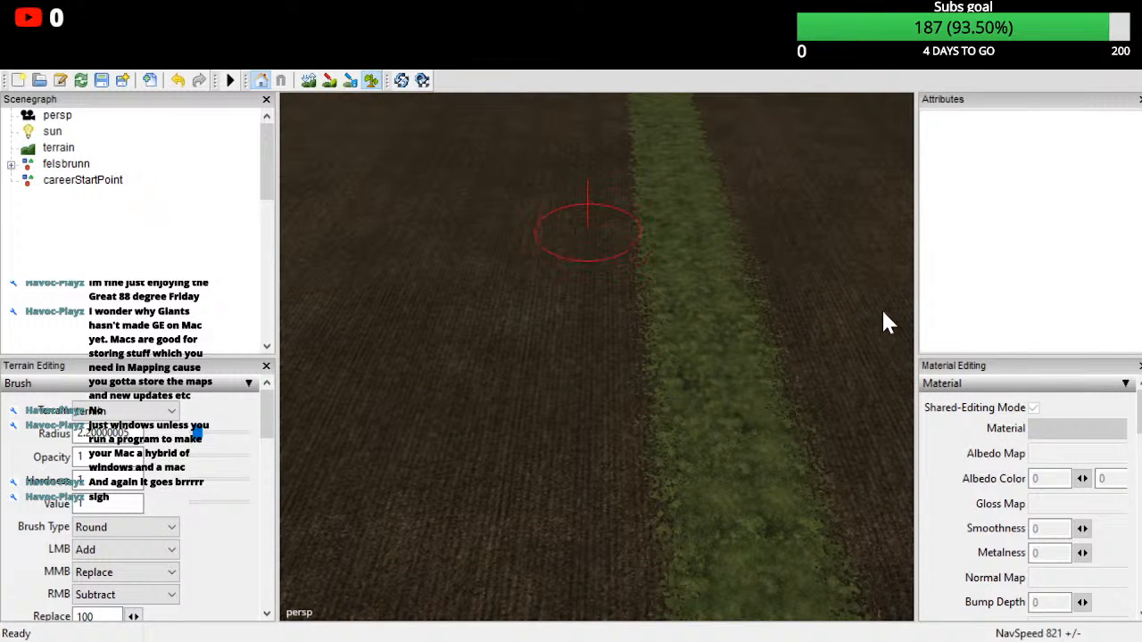
# Step: Even out the stepped edges of the thin strip's newly painted far stretch up to its corner
pyautogui.keyDown('alt'); pyautogui.moveTo(924, 528); pyautogui.dragTo(948, 275); pyautogui.keyUp('alt')
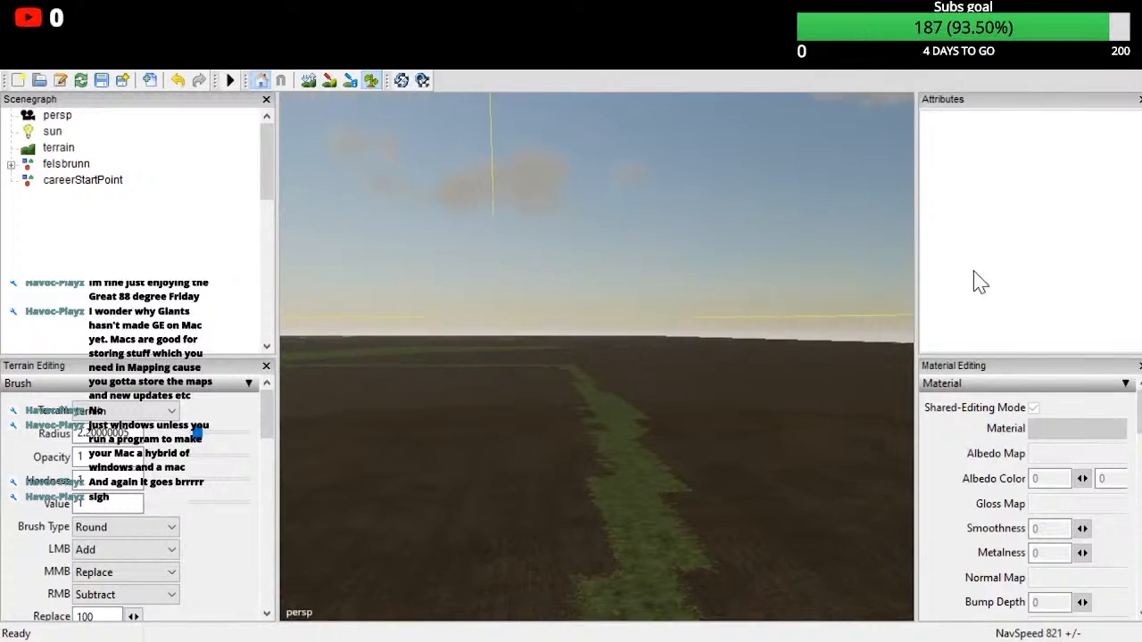
pyautogui.scroll(5, 993, 250)
pyautogui.moveTo(993, 245)
pyautogui.keyDown('alt'); pyautogui.mouseDown()
pyautogui.moveTo(922, 294)
pyautogui.moveTo(959, 392)
pyautogui.moveTo(958, 487)
pyautogui.mouseUp(); pyautogui.keyUp('alt')
pyautogui.scroll(3, 922, 281)
pyautogui.scroll(-5, 958, 508)
pyautogui.keyDown('alt'); pyautogui.moveTo(957, 540); pyautogui.dragTo(936, 426); pyautogui.keyUp('alt')
pyautogui.scroll(1, 932, 446)
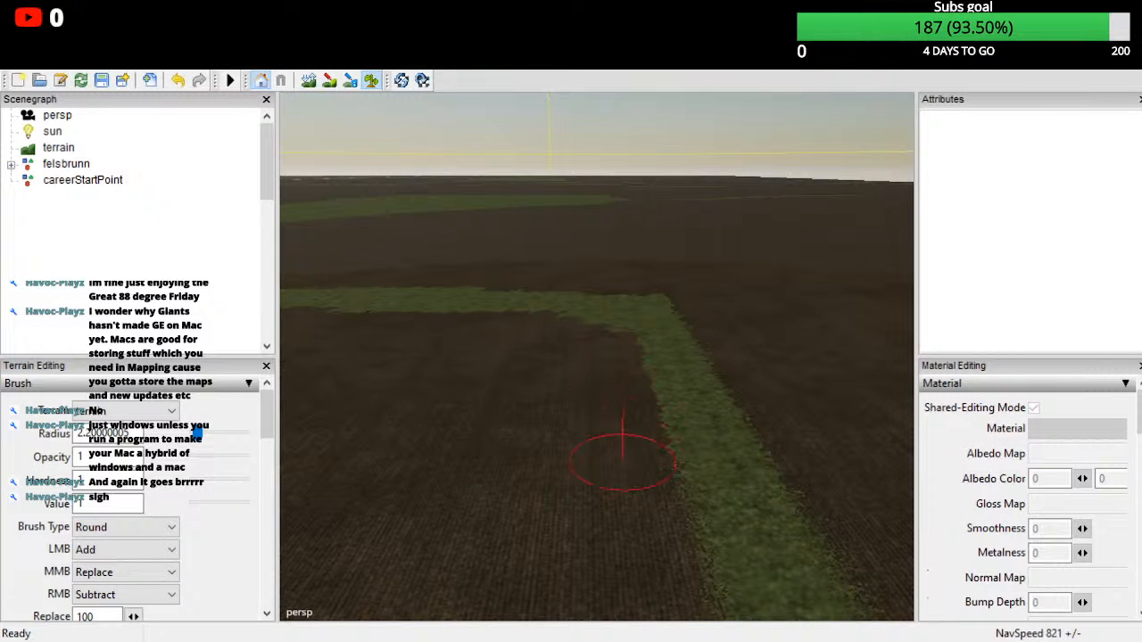
# Step: Set the brush radius to about 3.7 and smooth the edge of the wide grass band beginning at the main road
pyautogui.scroll(-6, 952, 527)
pyautogui.keyDown('alt'); pyautogui.moveTo(951, 526); pyautogui.dragTo(910, 627); pyautogui.keyUp('alt')
pyautogui.scroll(3, 956, 615)
pyautogui.scroll(6, 931, 631)
pyautogui.scroll(-5, 910, 627)
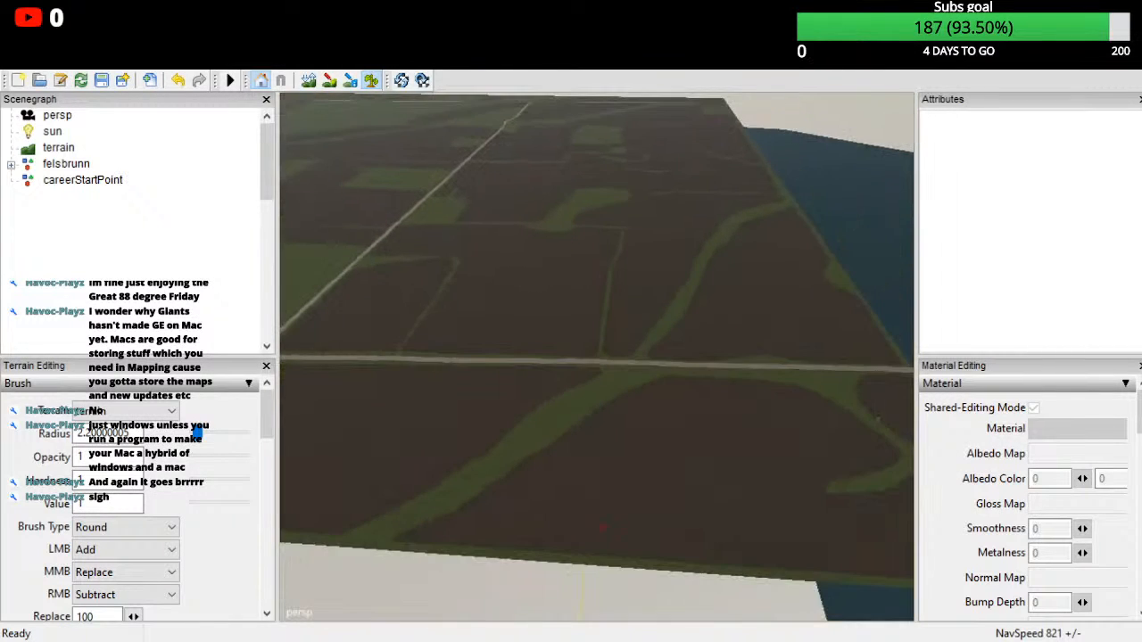
pyautogui.keyDown('alt'); pyautogui.moveTo(918, 495); pyautogui.dragTo(917, 534); pyautogui.keyUp('alt')
pyautogui.scroll(5, 937, 504)
pyautogui.scroll(6, 940, 416)
pyautogui.scroll(-5, 1010, 477)
pyautogui.scroll(5, 856, 488)
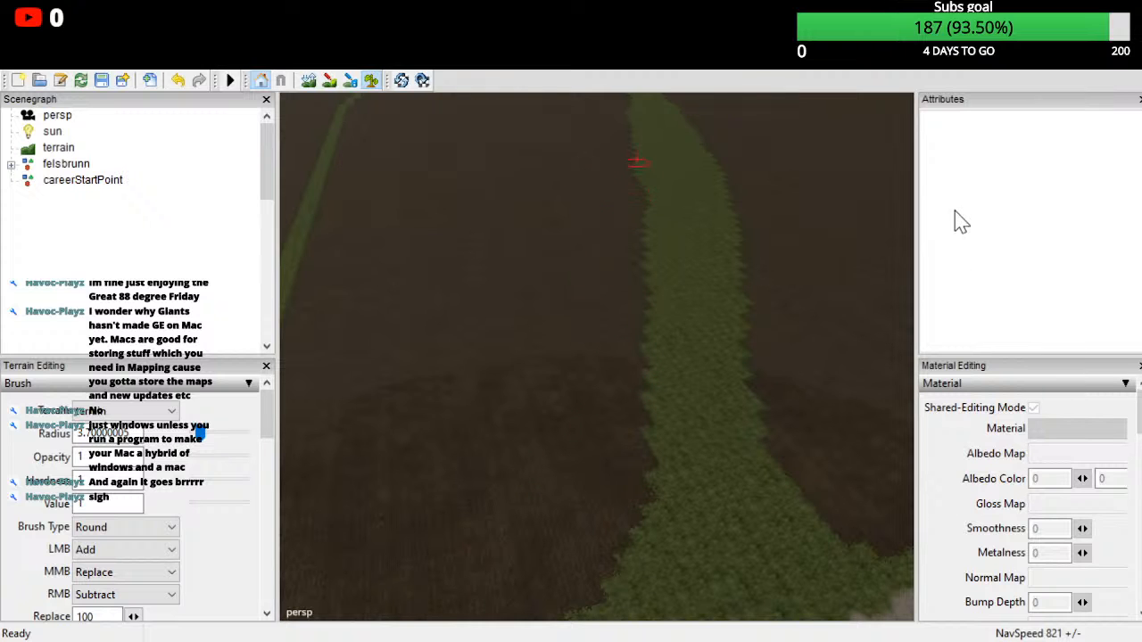
pyautogui.scroll(-5, 950, 327)
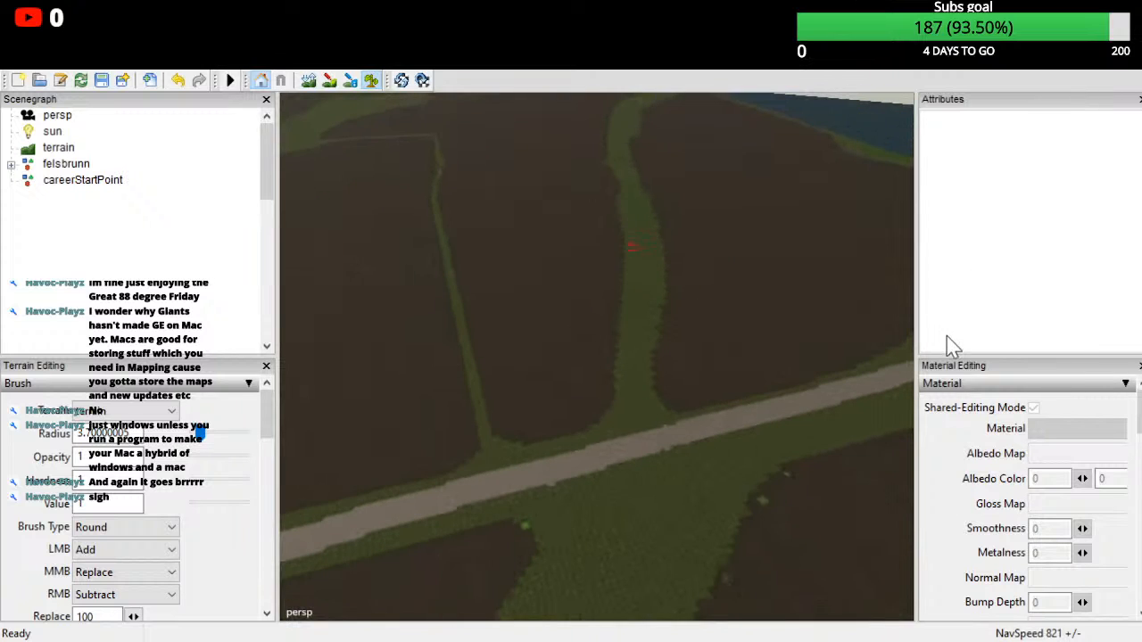
pyautogui.keyDown('alt'); pyautogui.moveTo(912, 514); pyautogui.dragTo(922, 391); pyautogui.keyUp('alt')
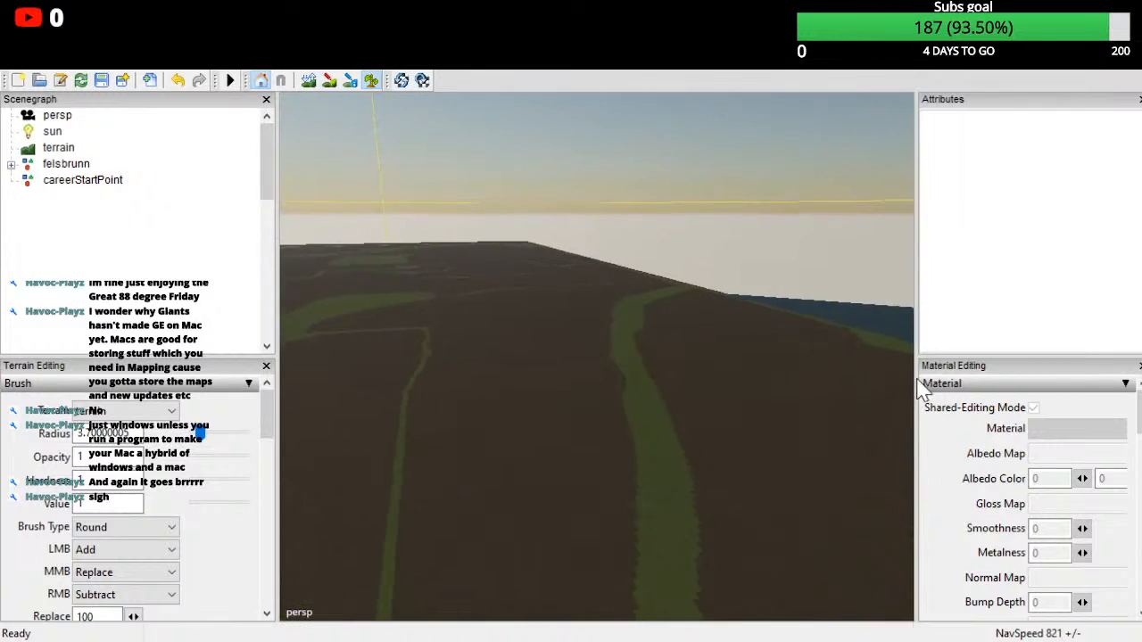
# Step: Smooth the field-side edge of the wide grass band through its middle stretch and bend
pyautogui.scroll(5, 928, 347)
pyautogui.scroll(4, 981, 322)
pyautogui.keyDown('alt'); pyautogui.moveTo(987, 305); pyautogui.dragTo(903, 464); pyautogui.keyUp('alt')
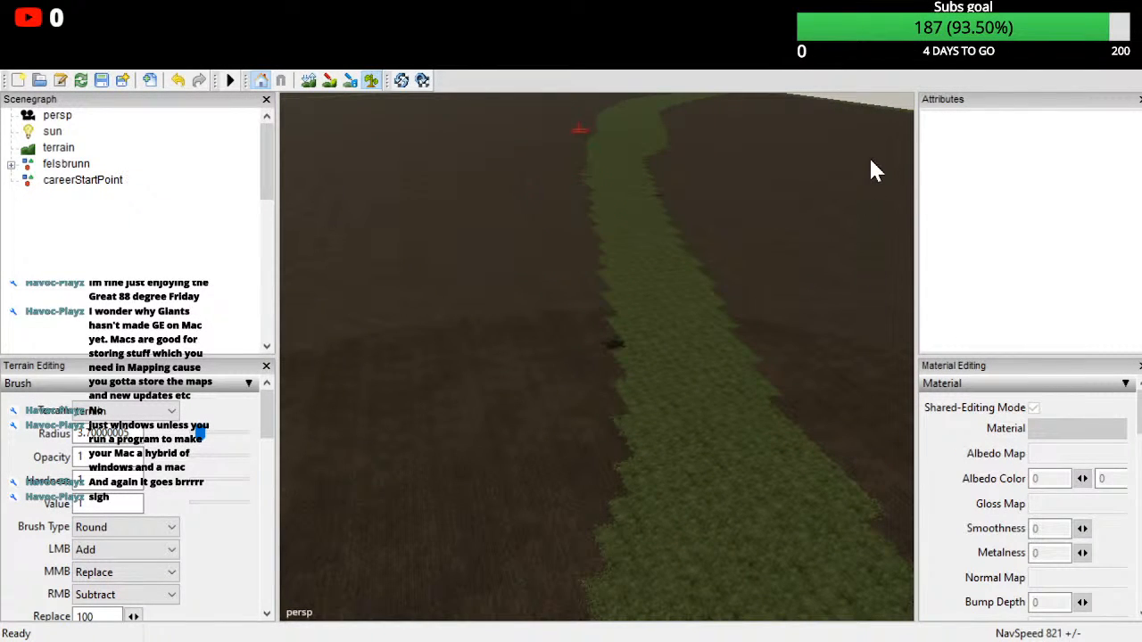
pyautogui.scroll(-6, 883, 428)
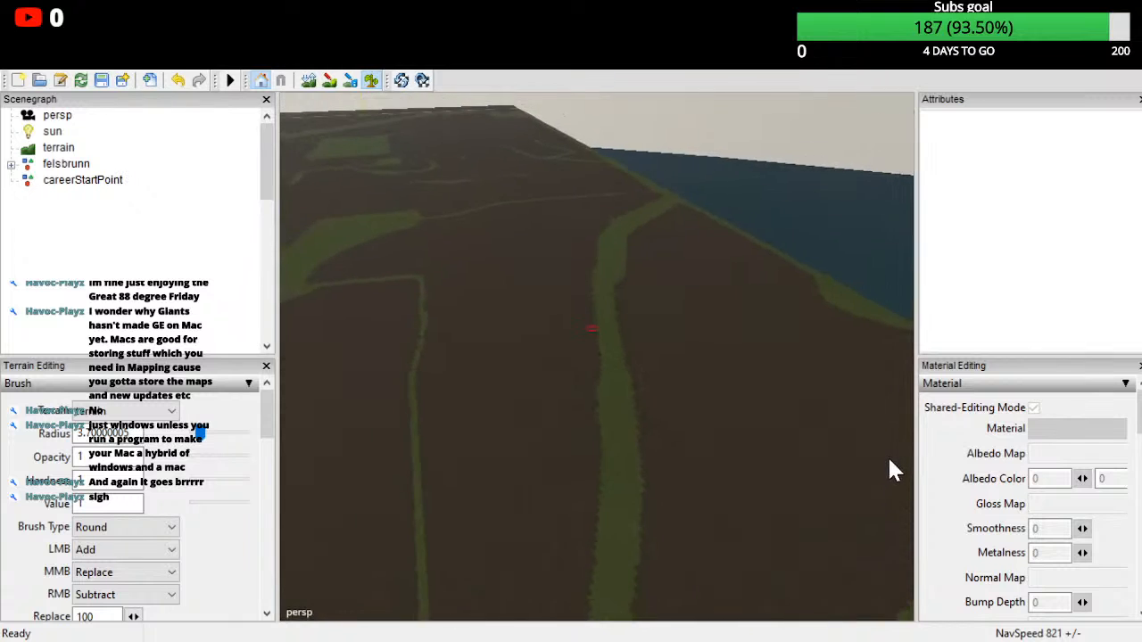
pyautogui.keyDown('alt'); pyautogui.moveTo(890, 492); pyautogui.dragTo(904, 528); pyautogui.keyUp('alt')
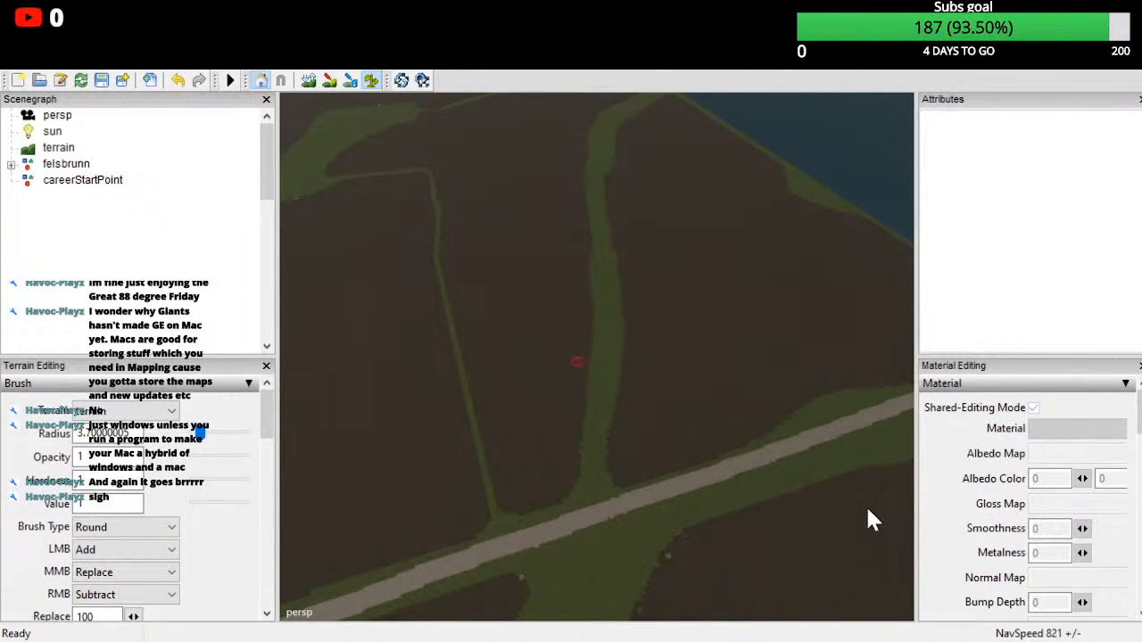
pyautogui.keyDown('alt'); pyautogui.moveTo(879, 571); pyautogui.dragTo(924, 473); pyautogui.keyUp('alt')
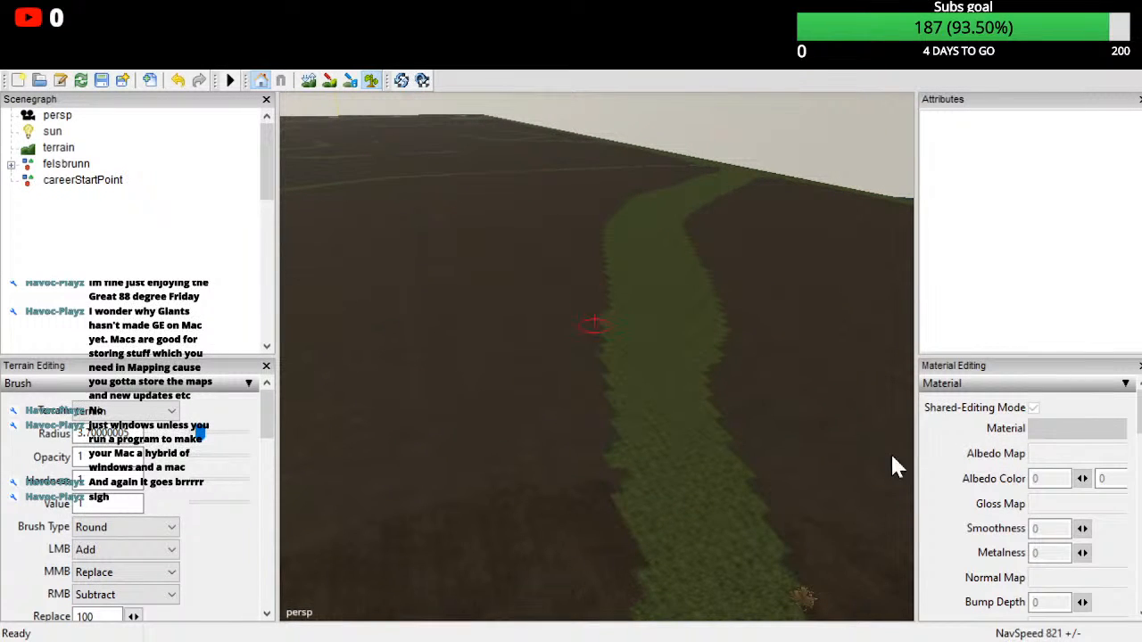
# Step: Smooth both edges of the wide grass band where it runs into the border strip beside the water
pyautogui.scroll(-5, 924, 559)
pyautogui.keyDown('alt'); pyautogui.moveTo(942, 561); pyautogui.dragTo(928, 449); pyautogui.keyUp('alt')
pyautogui.keyDown('alt'); pyautogui.moveTo(874, 352); pyautogui.dragTo(1064, 535); pyautogui.keyUp('alt')
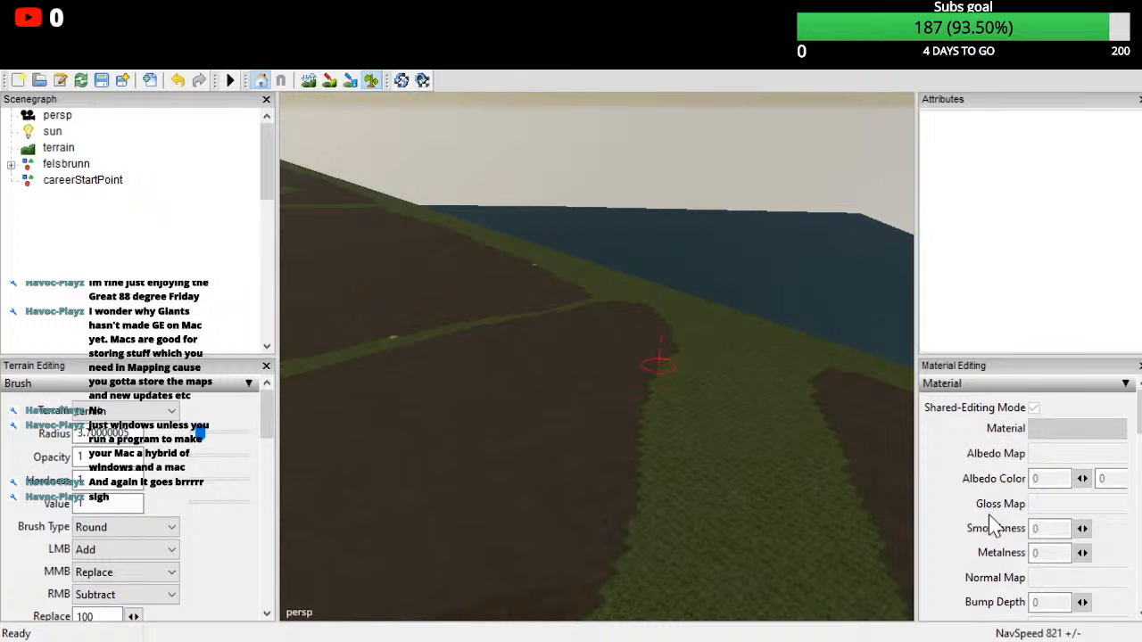
pyautogui.keyDown('alt'); pyautogui.moveTo(597, 560); pyautogui.dragTo(570, 509); pyautogui.keyUp('alt')
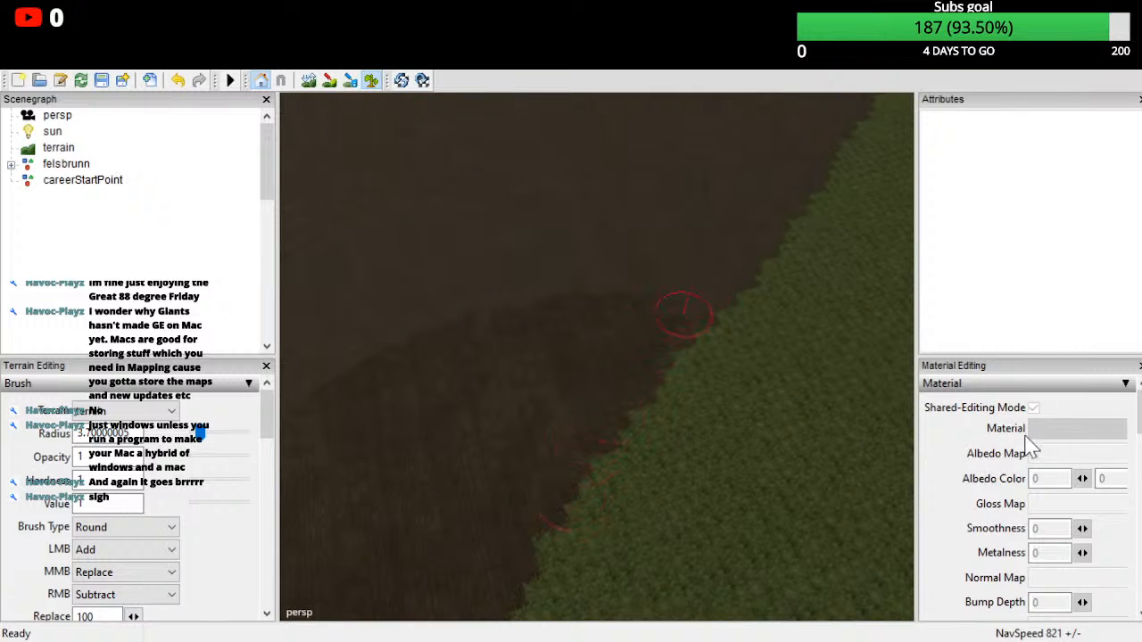
pyautogui.keyDown('alt'); pyautogui.moveTo(477, 574); pyautogui.dragTo(619, 577); pyautogui.keyUp('alt')
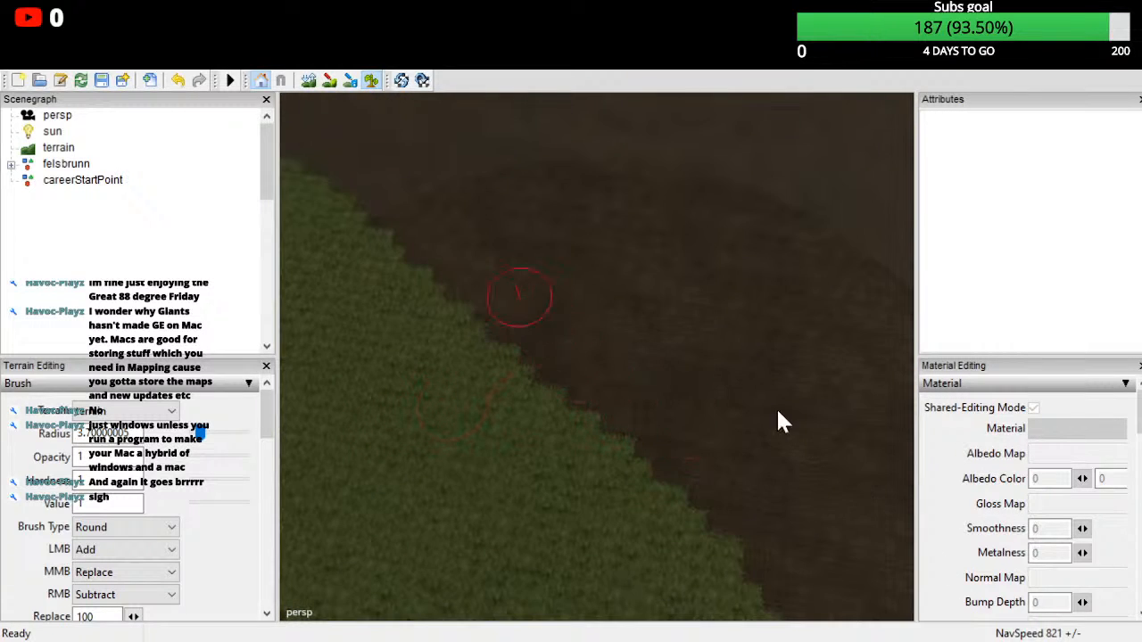
pyautogui.keyDown('alt'); pyautogui.moveTo(1115, 611); pyautogui.dragTo(963, 528); pyautogui.keyUp('alt')
pyautogui.keyDown('alt'); pyautogui.moveTo(896, 398); pyautogui.dragTo(981, 616); pyautogui.keyUp('alt')
pyautogui.keyDown('alt'); pyautogui.moveTo(935, 568); pyautogui.dragTo(971, 549); pyautogui.keyUp('alt')
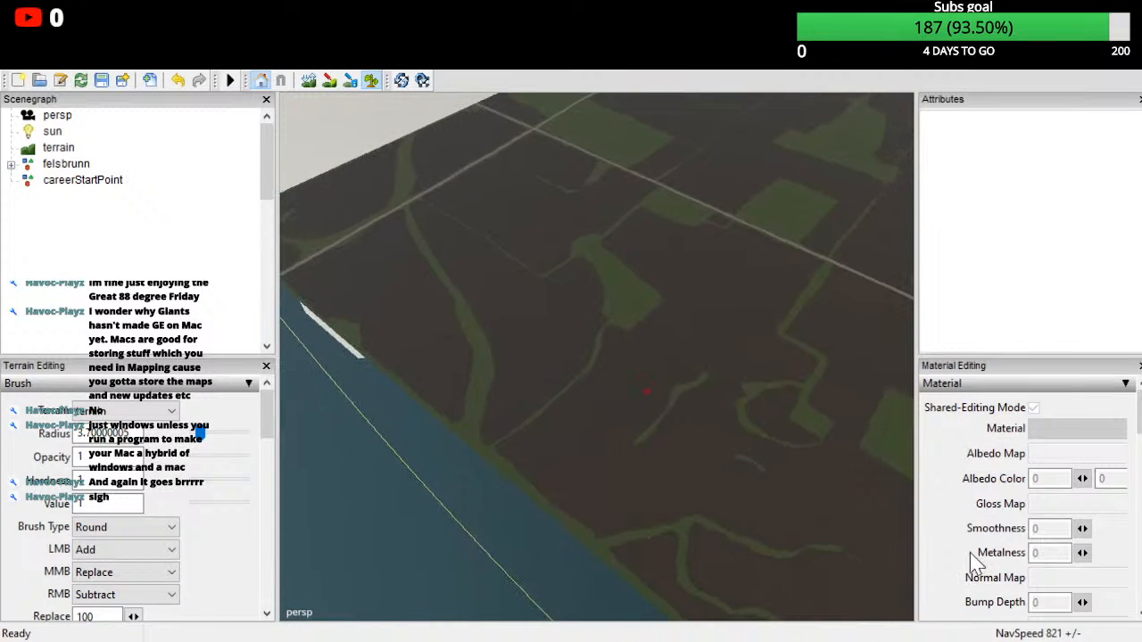
# Step: Round off the jagged edges of the irregular grass patch where the thin field-dividing strips join it
pyautogui.keyDown('alt'); pyautogui.moveTo(861, 558); pyautogui.dragTo(739, 491); pyautogui.keyUp('alt')
pyautogui.scroll(3, 803, 479)
pyautogui.keyDown('alt'); pyautogui.moveTo(825, 478); pyautogui.dragTo(648, 552); pyautogui.keyUp('alt')
pyautogui.scroll(3, 848, 434)
pyautogui.scroll(-1, 848, 434)
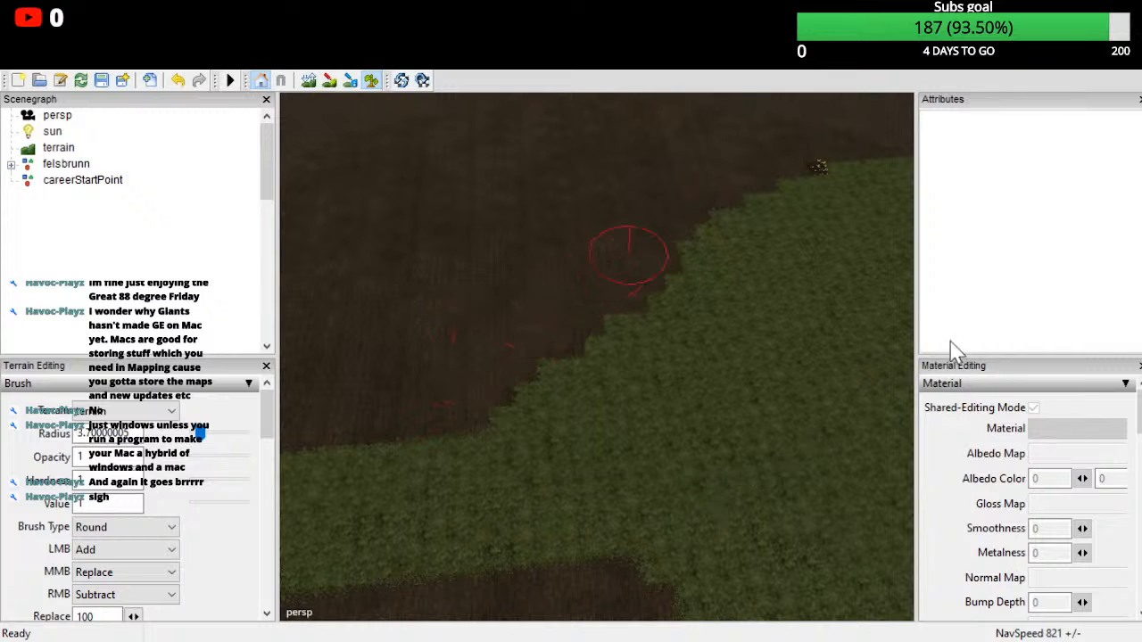
pyautogui.scroll(-4, 863, 130)
pyautogui.moveTo(884, 415)
pyautogui.keyDown('alt'); pyautogui.mouseDown()
pyautogui.moveTo(1050, 502)
pyautogui.moveTo(957, 496)
pyautogui.moveTo(973, 426)
pyautogui.moveTo(816, 449)
pyautogui.mouseUp(); pyautogui.keyUp('alt')
pyautogui.scroll(3, 973, 426)
pyautogui.scroll(4, 975, 419)
pyautogui.scroll(-4, 645, 510)
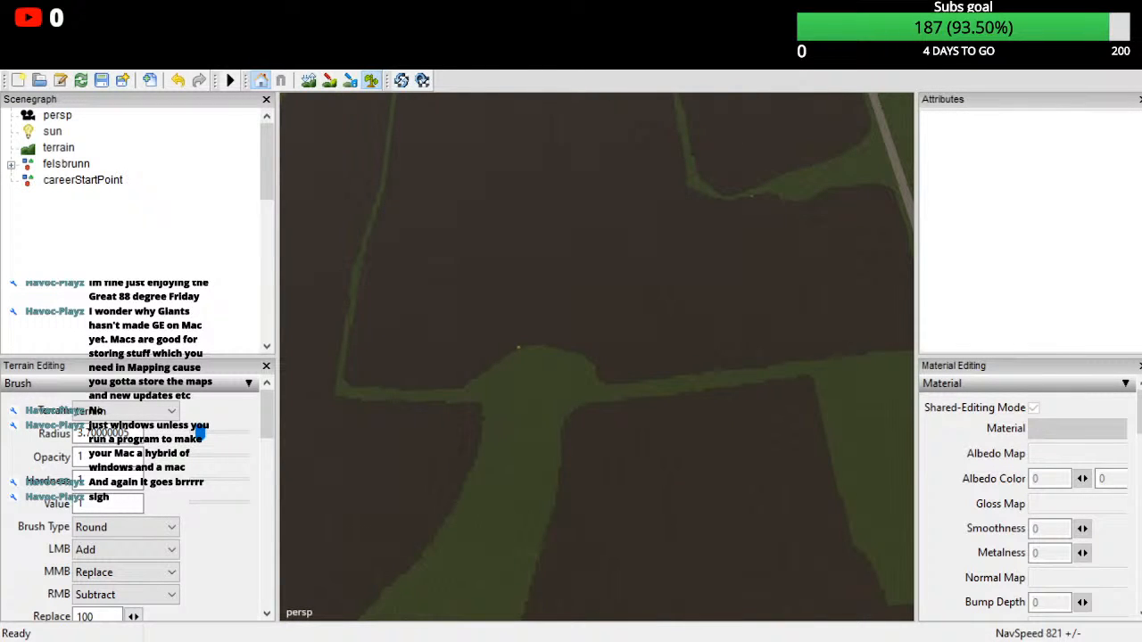
# Step: Trim the stepped edges of the thin grass strip running from the water-side border towards the irregular grass patch
pyautogui.moveTo(857, 617)
pyautogui.keyDown('alt'); pyautogui.mouseDown()
pyautogui.moveTo(938, 612)
pyautogui.moveTo(1107, 562)
pyautogui.moveTo(953, 587)
pyautogui.moveTo(860, 635)
pyautogui.moveTo(918, 640)
pyautogui.moveTo(875, 451)
pyautogui.moveTo(858, 546)
pyautogui.mouseUp(); pyautogui.keyUp('alt')
pyautogui.keyDown('alt'); pyautogui.moveTo(857, 546); pyautogui.dragTo(867, 641, button='right'); pyautogui.keyUp('alt')
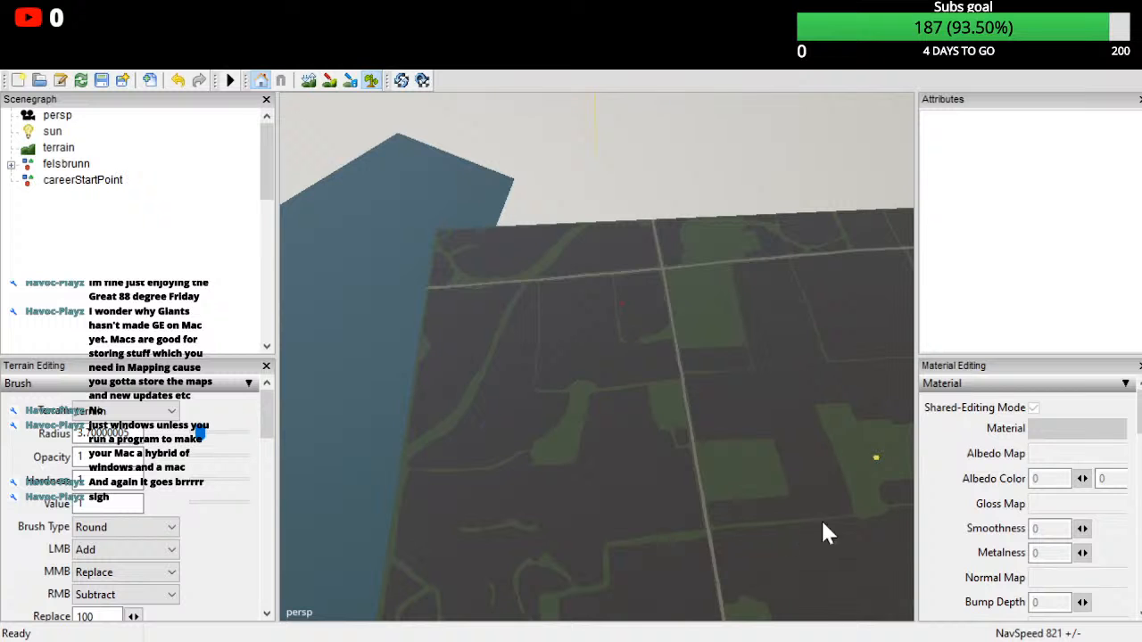
pyautogui.keyDown('alt'); pyautogui.moveTo(878, 536); pyautogui.dragTo(726, 581); pyautogui.keyUp('alt')
pyautogui.keyDown('alt'); pyautogui.moveTo(727, 582); pyautogui.dragTo(866, 491, button='right'); pyautogui.keyUp('alt')
pyautogui.keyDown('alt'); pyautogui.moveTo(873, 503); pyautogui.dragTo(1084, 638); pyautogui.keyUp('alt')
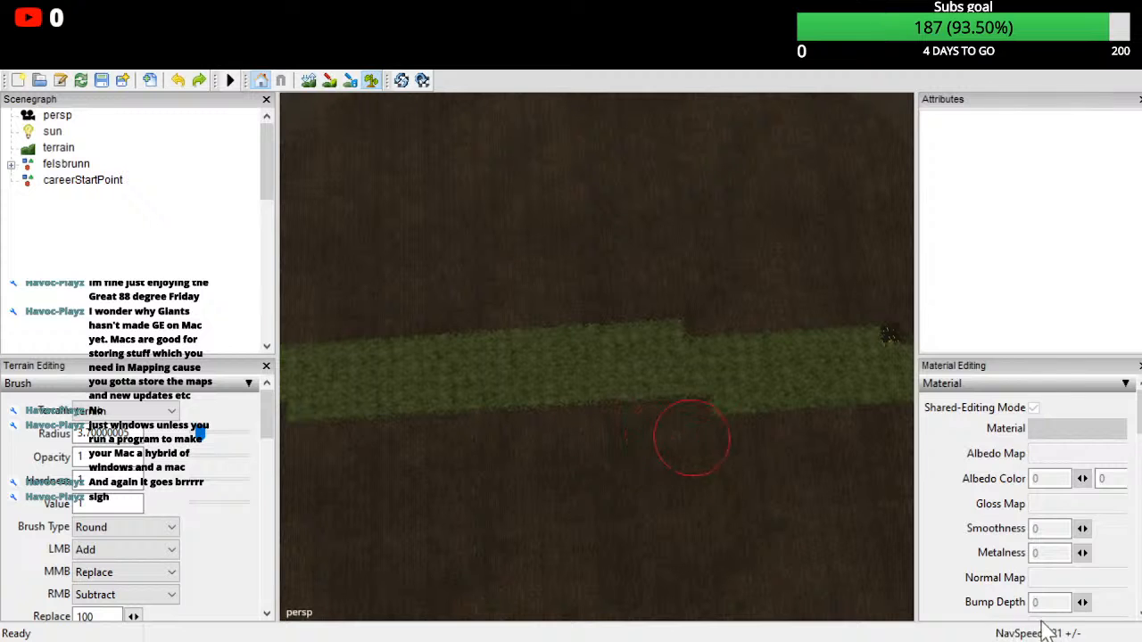
pyautogui.keyDown('alt'); pyautogui.moveTo(819, 446); pyautogui.dragTo(896, 499); pyautogui.keyUp('alt')
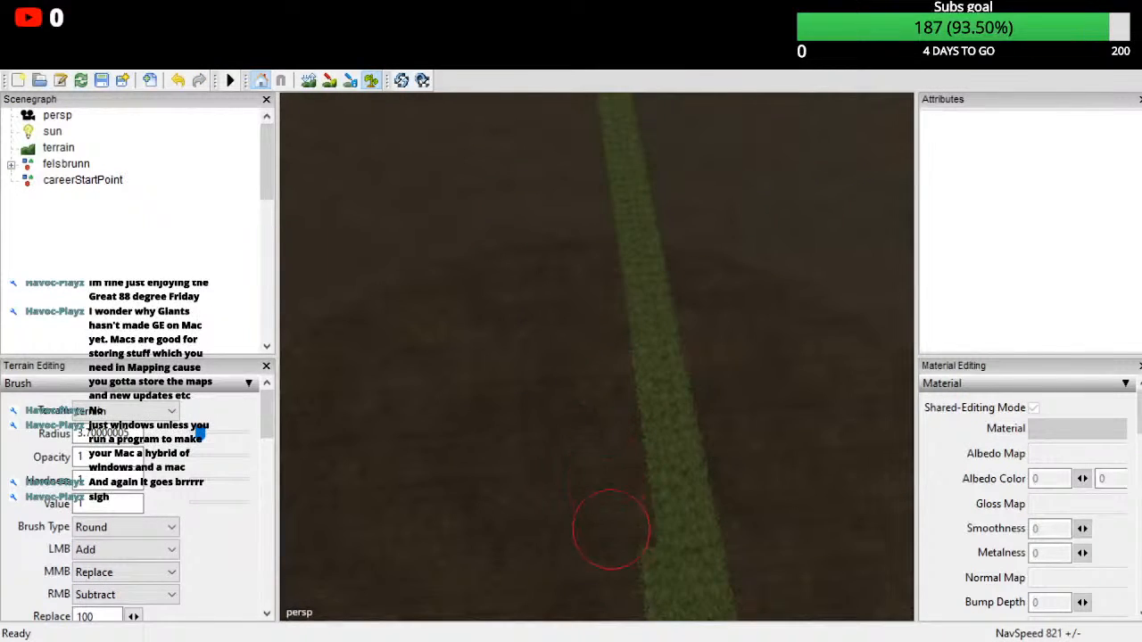
# Step: Continue evening out the border-to-patch grass strip along its remaining length towards the irregular patch
pyautogui.keyDown('alt'); pyautogui.moveTo(599, 473); pyautogui.dragTo(609, 459); pyautogui.keyUp('alt')
pyautogui.moveTo(612, 504)
pyautogui.keyDown('alt'); pyautogui.mouseDown()
pyautogui.moveTo(899, 524)
pyautogui.moveTo(891, 412)
pyautogui.moveTo(875, 476)
pyautogui.mouseUp(); pyautogui.keyUp('alt')
pyautogui.scroll(3, 891, 404)
pyautogui.keyDown('alt'); pyautogui.moveTo(892, 639); pyautogui.dragTo(793, 607); pyautogui.keyUp('alt')
pyautogui.scroll(5, 851, 464)
pyautogui.scroll(-5, 910, 571)
pyautogui.keyDown('alt'); pyautogui.moveTo(917, 633); pyautogui.dragTo(845, 570); pyautogui.keyUp('alt')
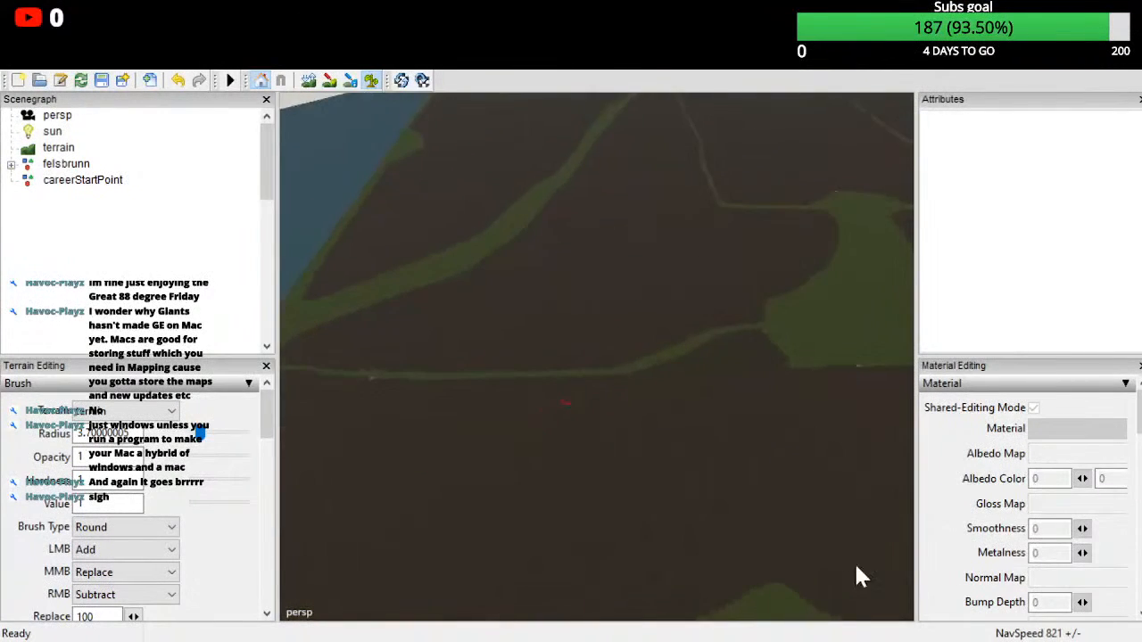
# Step: Smooth the curved field-side edge of the irregular grass patch below its junction with the cornered thin strip
pyautogui.scroll(-5, 844, 571)
pyautogui.scroll(3, 861, 615)
pyautogui.keyDown('alt'); pyautogui.moveTo(862, 616); pyautogui.dragTo(920, 619); pyautogui.keyUp('alt')
pyautogui.scroll(5, 900, 628)
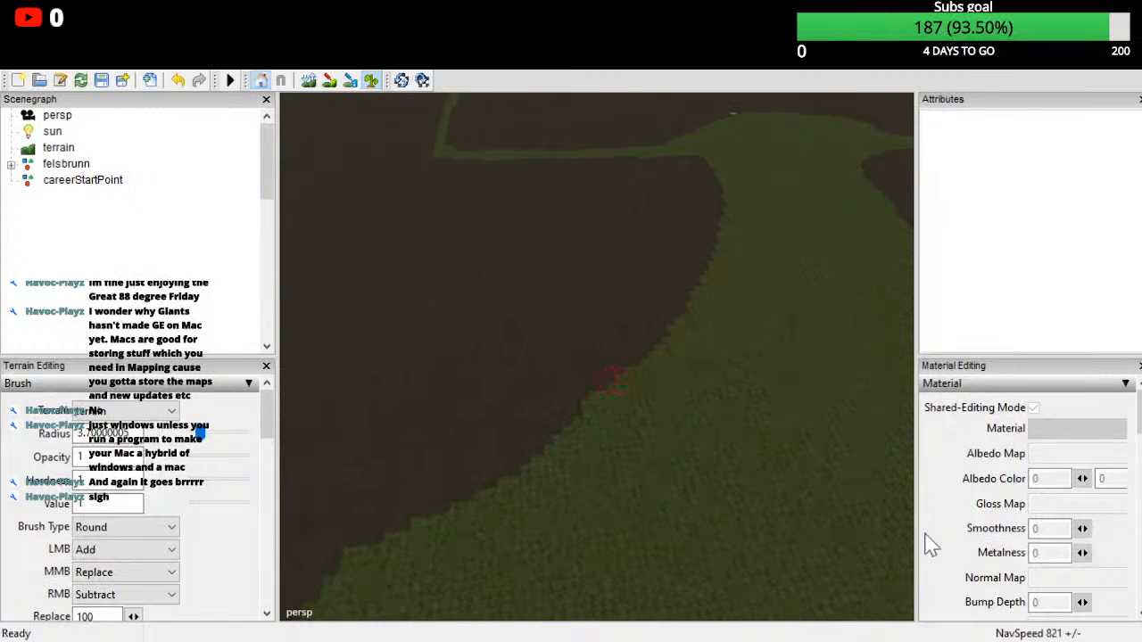
# Step: Trim the stepped edges of the cornered thin grass strip around its corner and along both arms
pyautogui.scroll(-5, 928, 619)
pyautogui.keyDown('alt'); pyautogui.moveTo(918, 621); pyautogui.dragTo(934, 534); pyautogui.keyUp('alt')
pyautogui.scroll(3, 969, 486)
pyautogui.keyDown('alt'); pyautogui.moveTo(969, 482); pyautogui.dragTo(865, 546); pyautogui.keyUp('alt')
pyautogui.scroll(3, 892, 513)
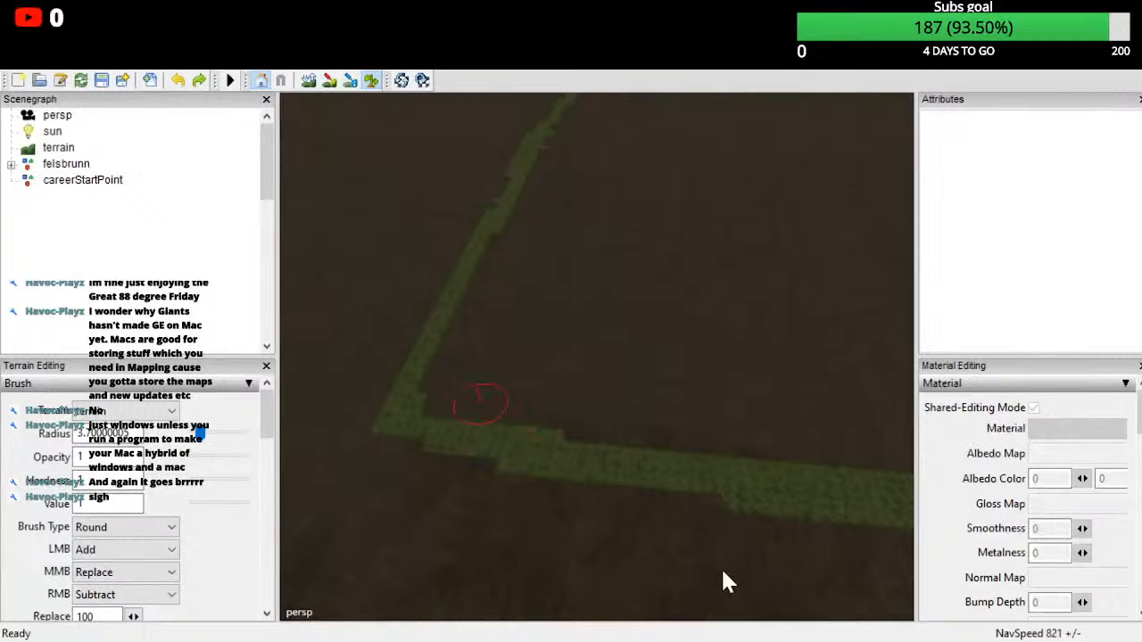
pyautogui.keyDown('alt'); pyautogui.moveTo(766, 617); pyautogui.dragTo(1003, 641); pyautogui.keyUp('alt')
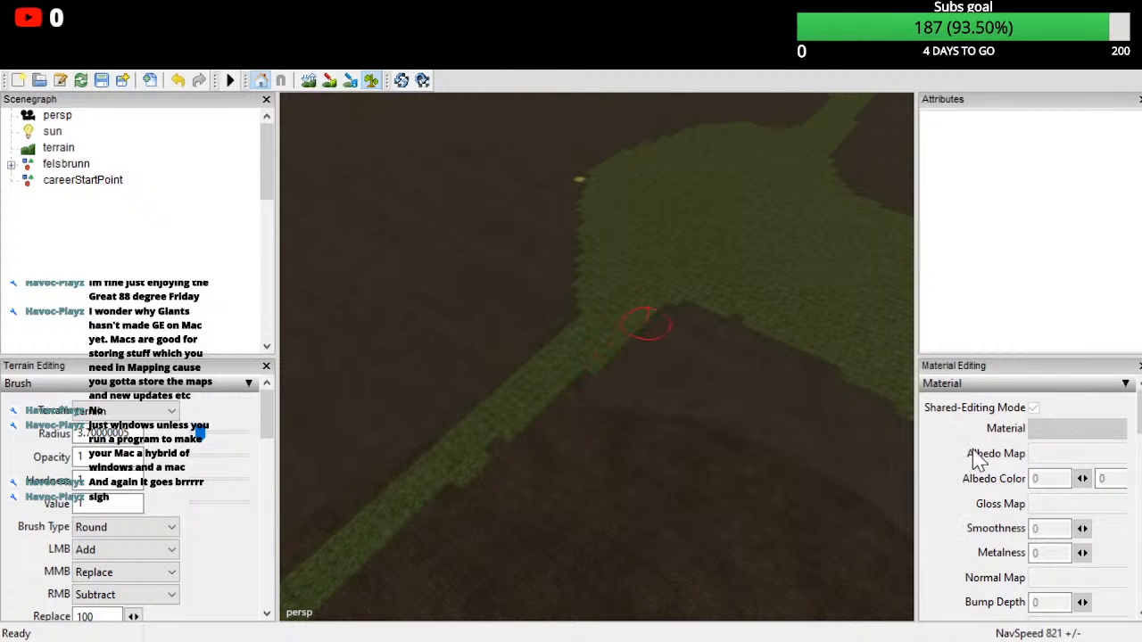
# Step: Even out the edges of the thin strip where it runs into the irregular grass patch
pyautogui.keyDown('alt'); pyautogui.moveTo(587, 503); pyautogui.dragTo(500, 503); pyautogui.keyUp('alt')
pyautogui.scroll(4, 500, 503)
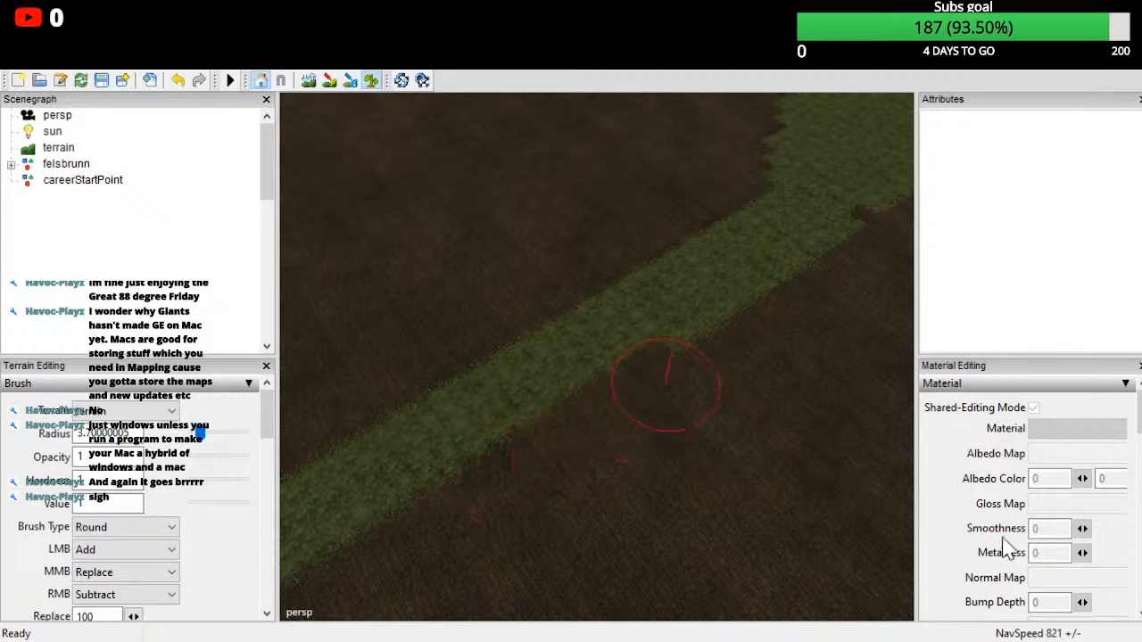
pyautogui.keyDown('alt'); pyautogui.moveTo(653, 440); pyautogui.dragTo(968, 604); pyautogui.keyUp('alt')
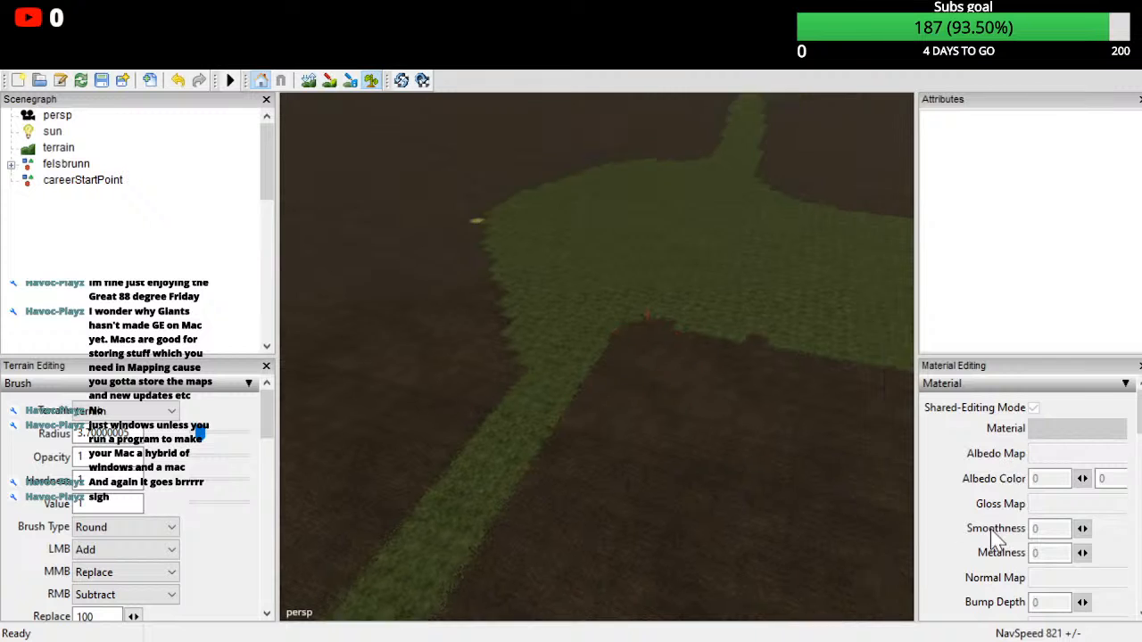
# Step: Clean up the notched, straight field-side edge of the irregular grass patch beside the strip junction
pyautogui.keyDown('alt'); pyautogui.moveTo(963, 554); pyautogui.dragTo(1111, 461); pyautogui.keyUp('alt')
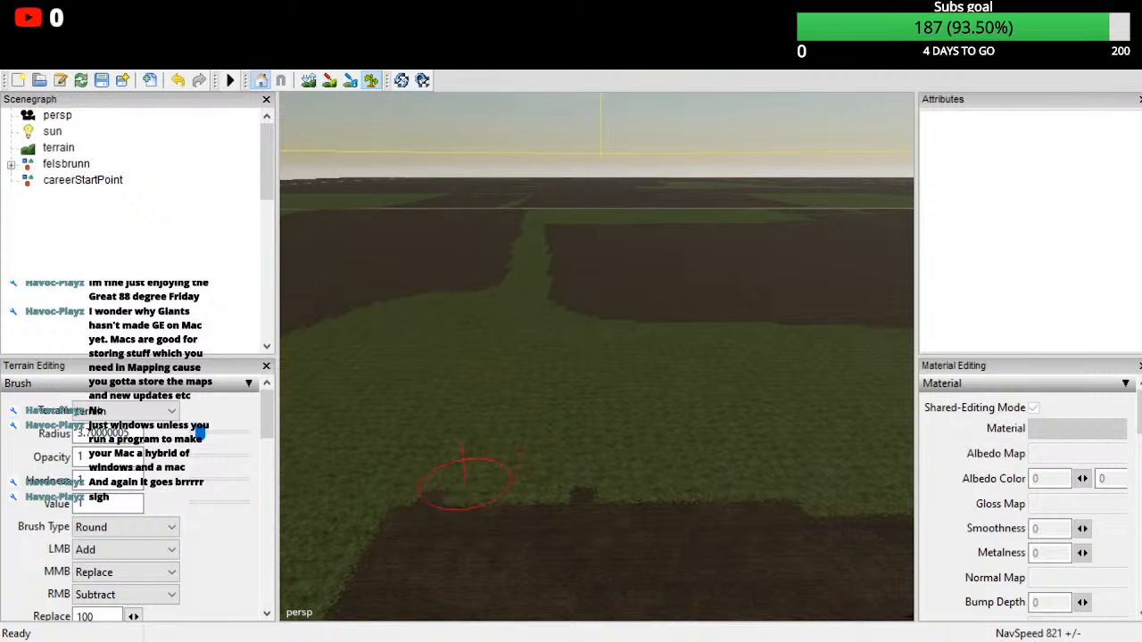
pyautogui.keyDown('alt'); pyautogui.moveTo(981, 535); pyautogui.dragTo(1061, 636); pyautogui.keyUp('alt')
pyautogui.scroll(-5, 597, 357)
pyautogui.keyDown('alt'); pyautogui.moveTo(596, 357); pyautogui.dragTo(602, 321); pyautogui.keyUp('alt')
pyautogui.keyDown('alt'); pyautogui.moveTo(564, 505); pyautogui.dragTo(656, 500); pyautogui.keyUp('alt')
pyautogui.scroll(5, 597, 356)
pyautogui.keyDown('alt'); pyautogui.moveTo(597, 356); pyautogui.dragTo(553, 357); pyautogui.keyUp('alt')
pyautogui.scroll(-8, 597, 357)
# Step: Smooth the stepped, curved outer edge of the irregular grass patch on the other side of the strip junction
pyautogui.keyDown('alt'); pyautogui.moveTo(767, 366); pyautogui.dragTo(836, 375); pyautogui.keyUp('alt')
pyautogui.scroll(5, 835, 375)
pyautogui.keyDown('alt'); pyautogui.moveTo(958, 573); pyautogui.dragTo(887, 562); pyautogui.keyUp('alt')
pyautogui.keyDown('alt'); pyautogui.moveTo(887, 562); pyautogui.dragTo(955, 483, button='right'); pyautogui.keyUp('alt')
pyautogui.keyDown('alt'); pyautogui.moveTo(955, 482); pyautogui.dragTo(822, 606); pyautogui.keyUp('alt')
pyautogui.keyDown('alt'); pyautogui.moveTo(822, 607); pyautogui.dragTo(843, 580, button='right'); pyautogui.keyUp('alt')
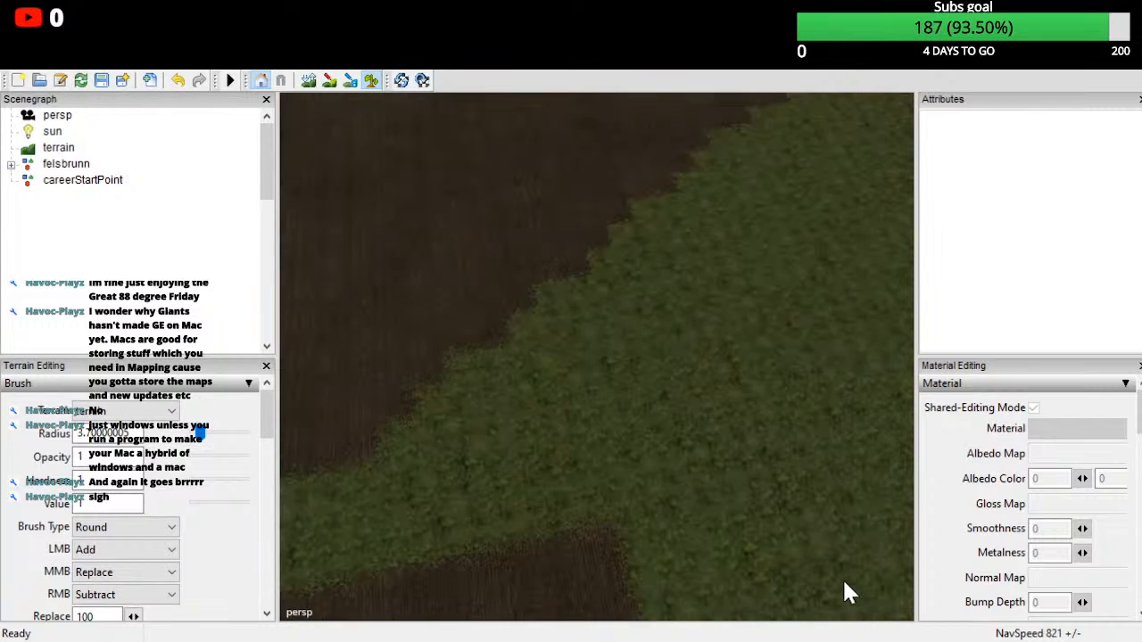
pyautogui.moveTo(642, 496)
pyautogui.keyDown('alt'); pyautogui.mouseDown(button='right')
pyautogui.moveTo(652, 587)
pyautogui.moveTo(704, 495)
pyautogui.mouseUp(button='right'); pyautogui.keyUp('alt')
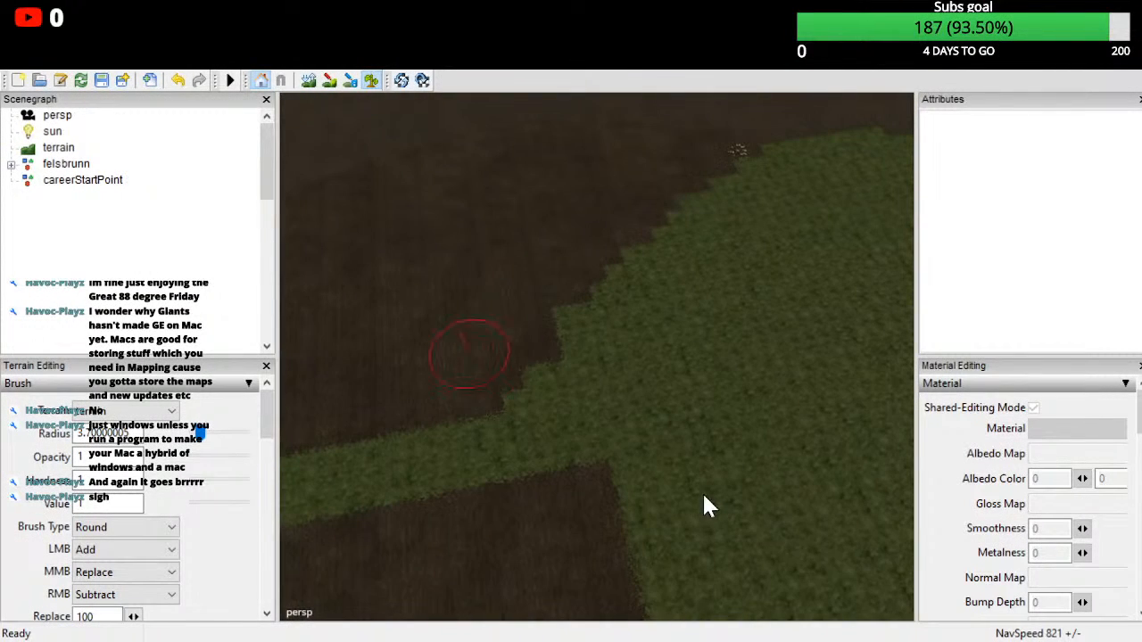
pyautogui.moveTo(854, 525)
pyautogui.keyDown('alt'); pyautogui.mouseDown(button='right')
pyautogui.moveTo(898, 594)
pyautogui.moveTo(874, 627)
pyautogui.moveTo(877, 517)
pyautogui.moveTo(782, 365)
pyautogui.mouseUp(button='right'); pyautogui.keyUp('alt')
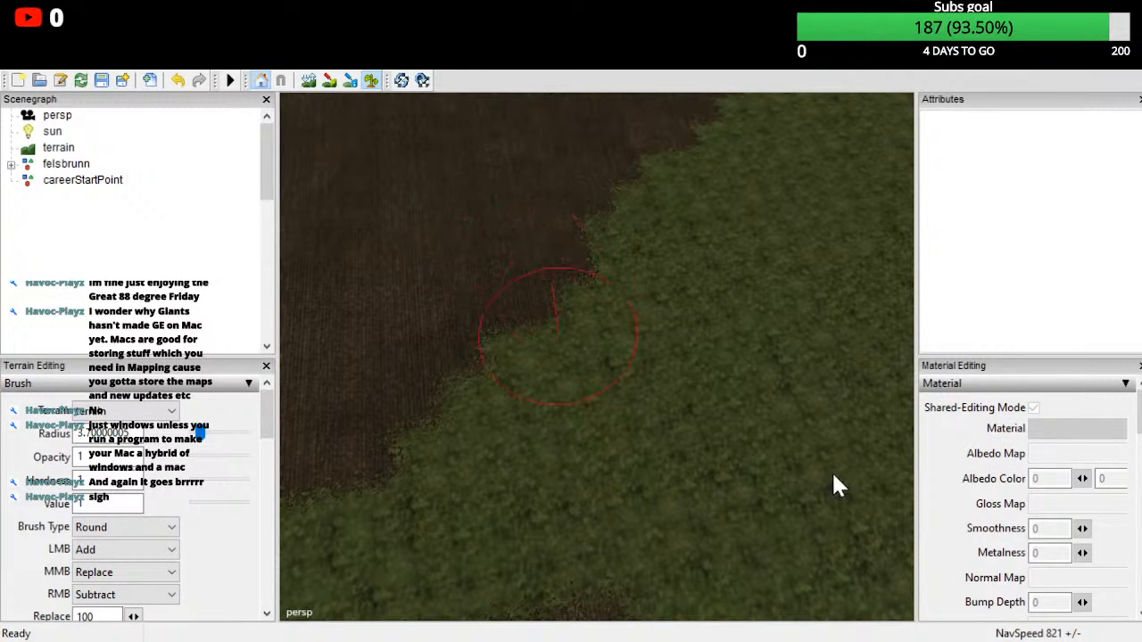
# Step: Trim the stepped edges of the thin grass strip linking the irregular patch to the grass block beside the road
pyautogui.keyDown('alt'); pyautogui.moveTo(832, 474); pyautogui.dragTo(936, 558, button='right'); pyautogui.keyUp('alt')
pyautogui.keyDown('alt'); pyautogui.moveTo(936, 558); pyautogui.dragTo(1119, 483); pyautogui.keyUp('alt')
pyautogui.keyDown('alt'); pyautogui.moveTo(1119, 483); pyautogui.dragTo(976, 548, button='right'); pyautogui.keyUp('alt')
pyautogui.keyDown('alt'); pyautogui.moveTo(976, 548); pyautogui.dragTo(936, 499); pyautogui.keyUp('alt')
pyautogui.keyDown('alt'); pyautogui.moveTo(937, 499); pyautogui.dragTo(943, 487, button='right'); pyautogui.keyUp('alt')
pyautogui.keyDown('alt'); pyautogui.moveTo(944, 487); pyautogui.dragTo(982, 510); pyautogui.keyUp('alt')
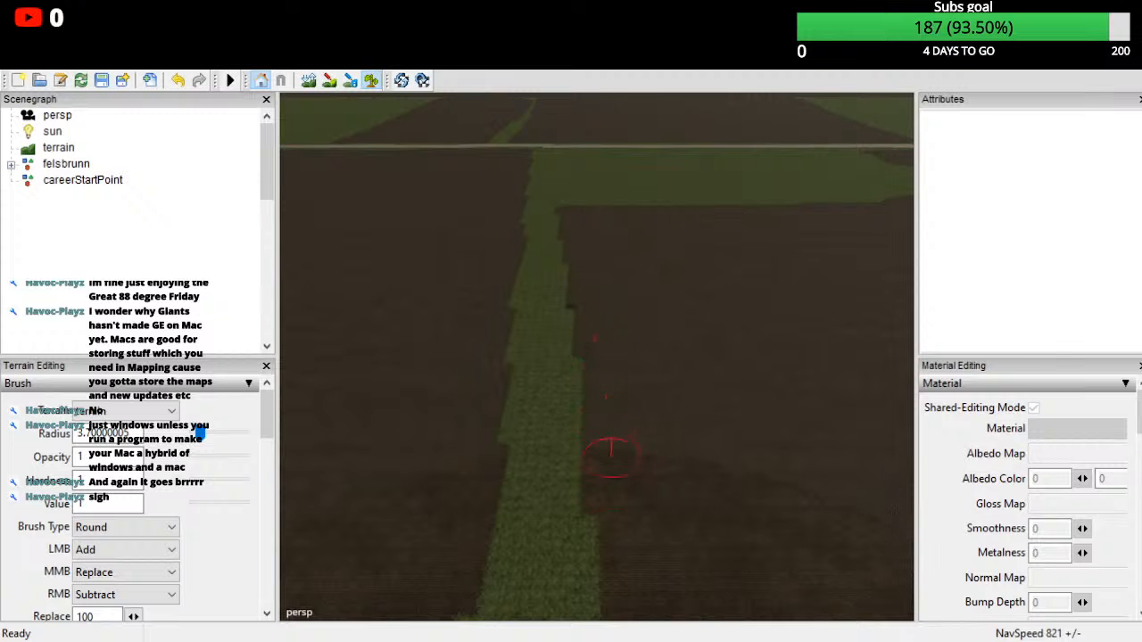
pyautogui.moveTo(884, 601)
pyautogui.keyDown('alt'); pyautogui.mouseDown()
pyautogui.moveTo(895, 632)
pyautogui.moveTo(910, 614)
pyautogui.mouseUp(); pyautogui.keyUp('alt')
pyautogui.keyDown('alt'); pyautogui.moveTo(910, 613); pyautogui.dragTo(882, 637, button='right'); pyautogui.keyUp('alt')
pyautogui.moveTo(882, 636)
pyautogui.keyDown('alt'); pyautogui.mouseDown()
pyautogui.moveTo(862, 591)
pyautogui.moveTo(857, 522)
pyautogui.mouseUp(); pyautogui.keyUp('alt')
pyautogui.keyDown('alt'); pyautogui.moveTo(857, 523); pyautogui.dragTo(869, 460, button='right'); pyautogui.keyUp('alt')
pyautogui.keyDown('alt'); pyautogui.moveTo(869, 461); pyautogui.dragTo(849, 548); pyautogui.keyUp('alt')
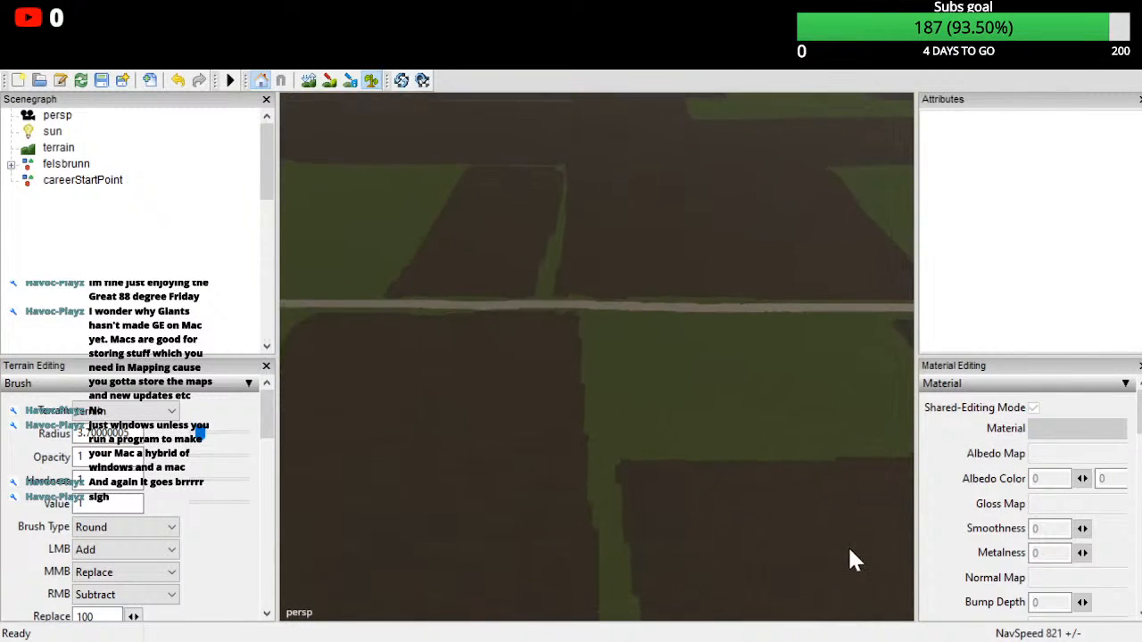
# Step: Even out the kinked, narrow section of the thin strip running through the field from its bend to the road
pyautogui.keyDown('alt'); pyautogui.moveTo(849, 547); pyautogui.dragTo(852, 541, button='right'); pyautogui.keyUp('alt')
pyautogui.keyDown('alt'); pyautogui.moveTo(851, 542); pyautogui.dragTo(1011, 580); pyautogui.keyUp('alt')
pyautogui.keyDown('alt'); pyautogui.moveTo(1012, 580); pyautogui.dragTo(988, 640, button='right'); pyautogui.keyUp('alt')
pyautogui.keyDown('alt'); pyautogui.moveTo(988, 640); pyautogui.dragTo(1064, 584); pyautogui.keyUp('alt')
pyautogui.keyDown('alt'); pyautogui.moveTo(1064, 585); pyautogui.dragTo(1048, 640, button='right'); pyautogui.keyUp('alt')
pyautogui.keyDown('alt'); pyautogui.moveTo(1048, 641); pyautogui.dragTo(905, 640); pyautogui.keyUp('alt')
pyautogui.keyDown('alt'); pyautogui.moveTo(905, 641); pyautogui.dragTo(998, 542, button='right'); pyautogui.keyUp('alt')
pyautogui.moveTo(998, 542)
pyautogui.keyDown('alt'); pyautogui.mouseDown()
pyautogui.moveTo(1052, 640)
pyautogui.moveTo(981, 542)
pyautogui.mouseUp(); pyautogui.keyUp('alt')
pyautogui.moveTo(981, 542)
pyautogui.keyDown('alt'); pyautogui.mouseDown(button='right')
pyautogui.moveTo(1010, 496)
pyautogui.moveTo(1017, 534)
pyautogui.mouseUp(button='right'); pyautogui.keyUp('alt')
pyautogui.keyDown('alt'); pyautogui.moveTo(1017, 533); pyautogui.dragTo(1137, 611); pyautogui.keyUp('alt')
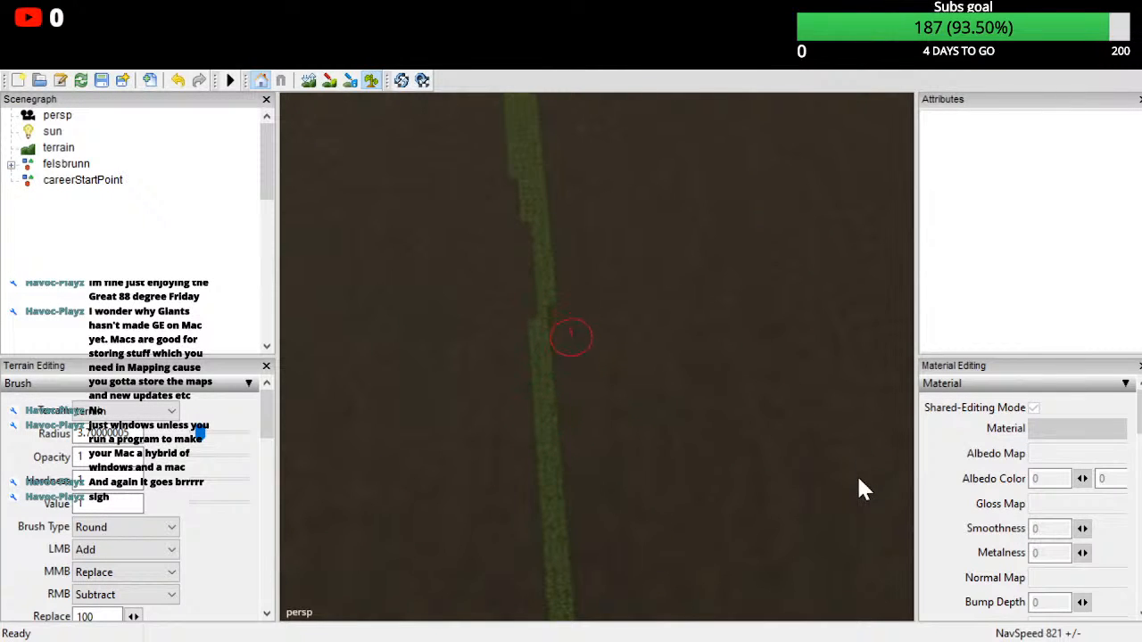
# Step: Set the brush radius to 2.45 and trim the stepped edges of the field strip up to its bend
pyautogui.scroll(3, 890, 590)
pyautogui.keyDown('alt'); pyautogui.moveTo(864, 586); pyautogui.dragTo(844, 558); pyautogui.keyUp('alt')
pyautogui.moveTo(861, 517)
pyautogui.mouseDown()
pyautogui.moveTo(799, 635)
pyautogui.moveTo(753, 641)
pyautogui.moveTo(949, 571)
pyautogui.mouseUp()
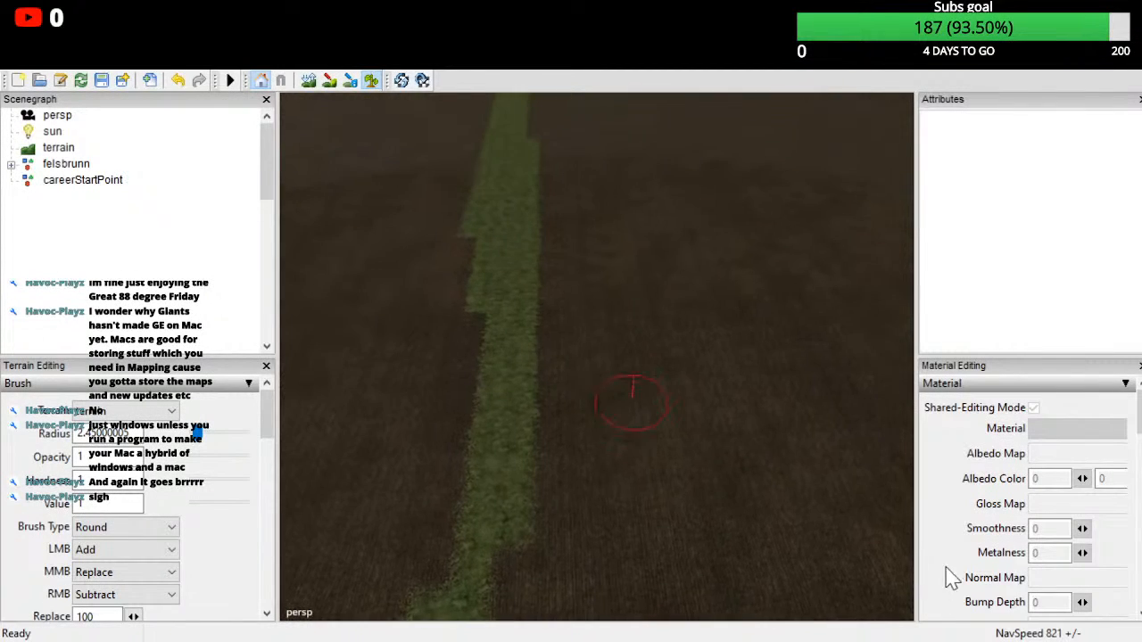
pyautogui.moveTo(831, 421); pyautogui.dragTo(837, 641, button='right')
pyautogui.keyDown('alt'); pyautogui.moveTo(837, 640); pyautogui.dragTo(833, 573); pyautogui.keyUp('alt')
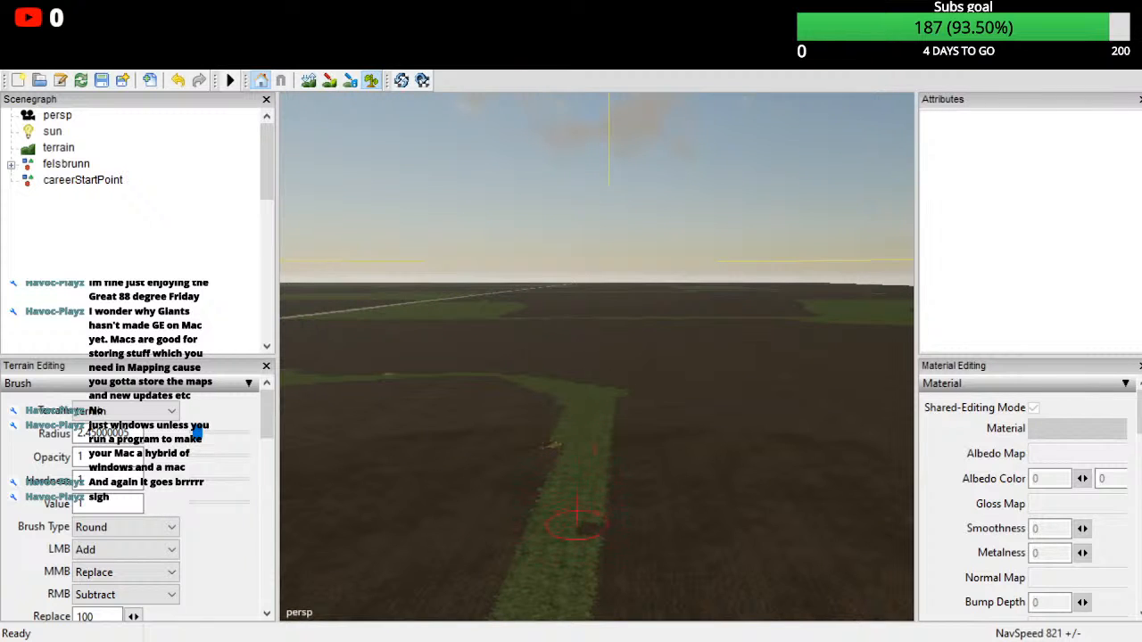
pyautogui.keyDown('alt'); pyautogui.moveTo(573, 532); pyautogui.dragTo(620, 585); pyautogui.keyUp('alt')
pyautogui.scroll(3, 574, 514)
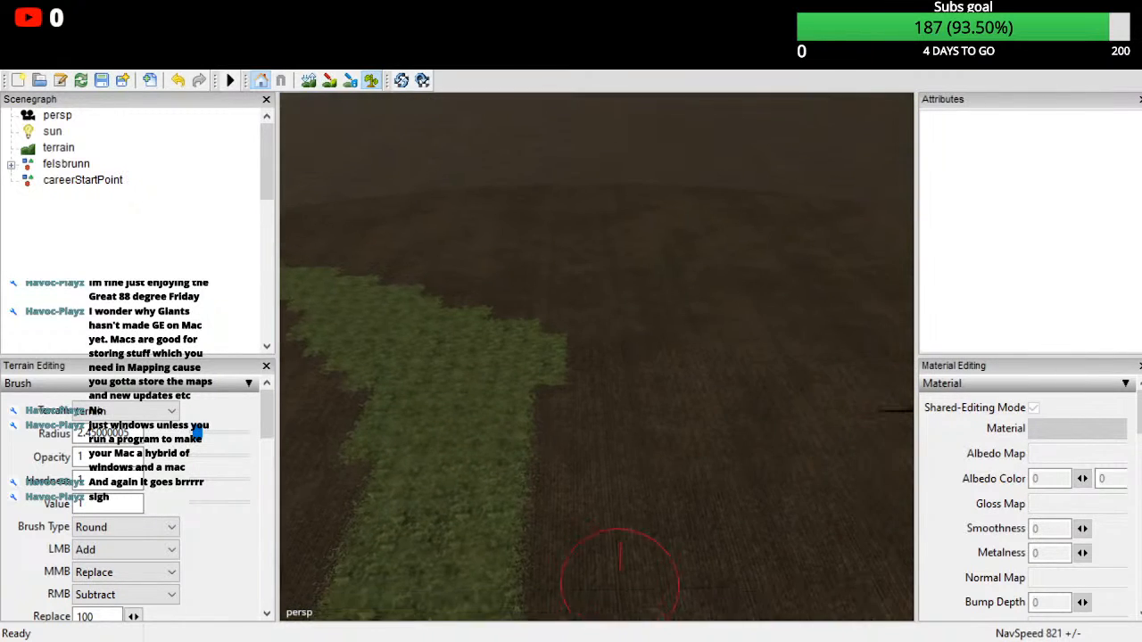
# Step: Narrow the widened section of the field strip between its bend and the road
pyautogui.keyDown('alt'); pyautogui.moveTo(1031, 525); pyautogui.dragTo(935, 563); pyautogui.keyUp('alt')
pyautogui.keyDown('alt'); pyautogui.moveTo(1008, 563); pyautogui.dragTo(821, 541); pyautogui.keyUp('alt')
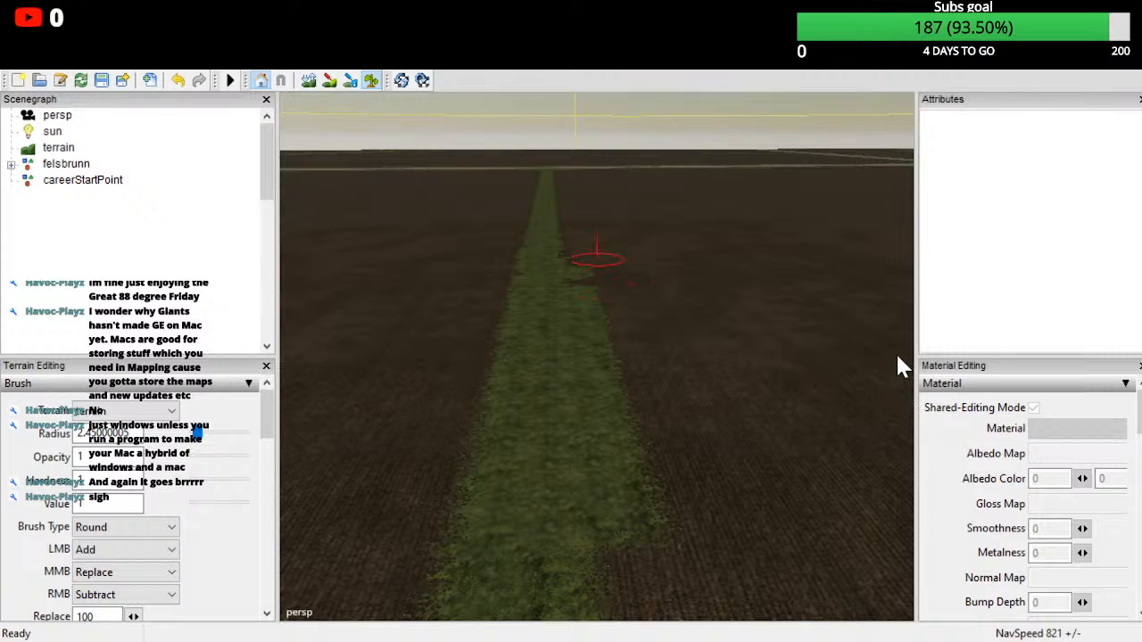
pyautogui.keyDown('alt'); pyautogui.moveTo(903, 378); pyautogui.dragTo(897, 393); pyautogui.keyUp('alt')
pyautogui.moveTo(863, 282)
pyautogui.mouseDown(button='right')
pyautogui.moveTo(905, 423)
pyautogui.moveTo(996, 627)
pyautogui.mouseUp(button='right')
pyautogui.scroll(-3, 996, 627)
pyautogui.keyDown('alt'); pyautogui.moveTo(996, 627); pyautogui.dragTo(997, 628); pyautogui.keyUp('alt')
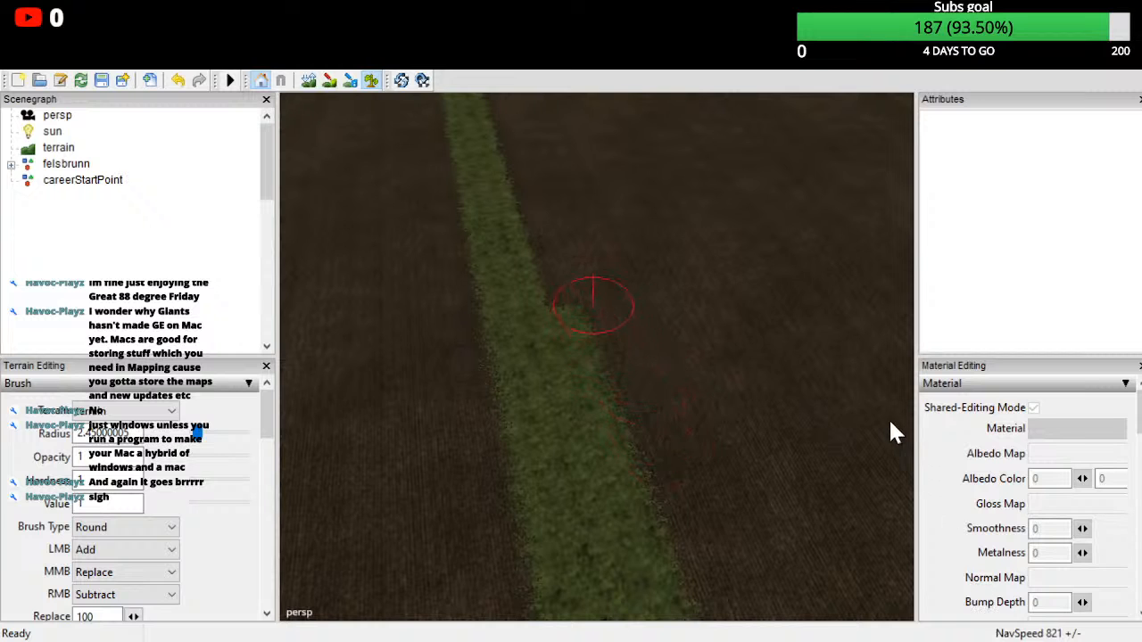
pyautogui.moveTo(660, 486); pyautogui.dragTo(612, 383, button='right')
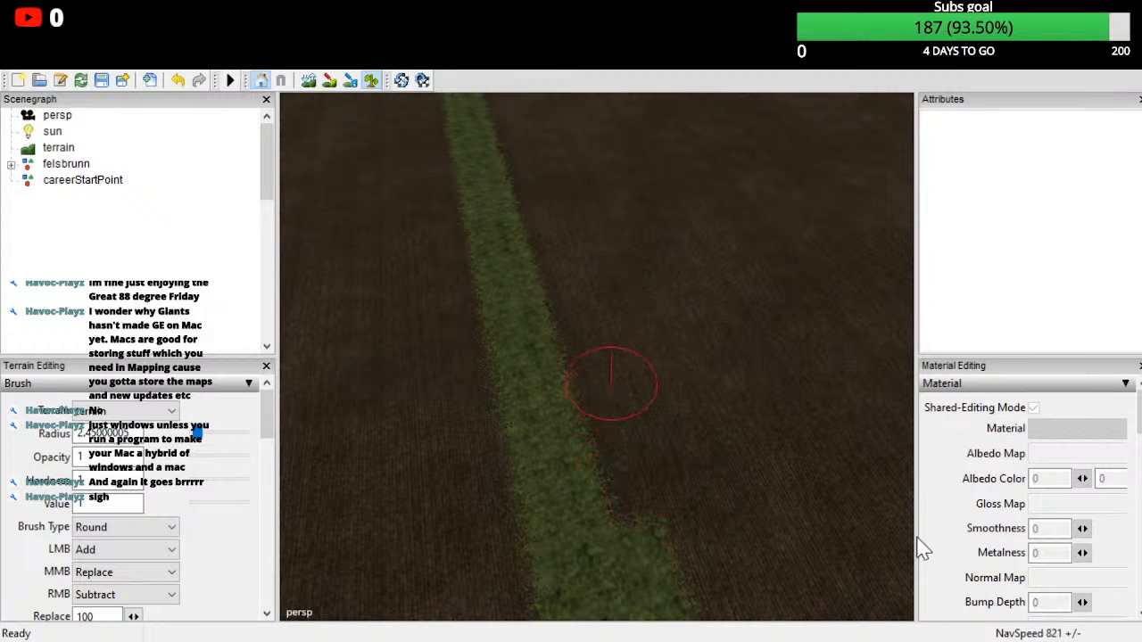
# Step: Continue trimming the protruding grass along the remaining length of the field strip
pyautogui.keyDown('alt'); pyautogui.moveTo(611, 383); pyautogui.dragTo(500, 268); pyautogui.keyUp('alt')
pyautogui.moveTo(496, 263)
pyautogui.mouseDown(button='right')
pyautogui.moveTo(578, 317)
pyautogui.moveTo(523, 280)
pyautogui.moveTo(816, 425)
pyautogui.mouseUp(button='right')
pyautogui.moveTo(816, 426)
pyautogui.keyDown('alt'); pyautogui.mouseDown()
pyautogui.moveTo(822, 370)
pyautogui.moveTo(657, 347)
pyautogui.mouseUp(); pyautogui.keyUp('alt')
pyautogui.moveTo(972, 504)
pyautogui.mouseDown(button='right')
pyautogui.moveTo(833, 572)
pyautogui.moveTo(936, 313)
pyautogui.moveTo(977, 267)
pyautogui.mouseUp(button='right')
pyautogui.keyDown('alt'); pyautogui.moveTo(909, 555); pyautogui.dragTo(863, 481); pyautogui.keyUp('alt')
pyautogui.keyDown('alt'); pyautogui.moveTo(1009, 430); pyautogui.dragTo(1106, 624); pyautogui.keyUp('alt')
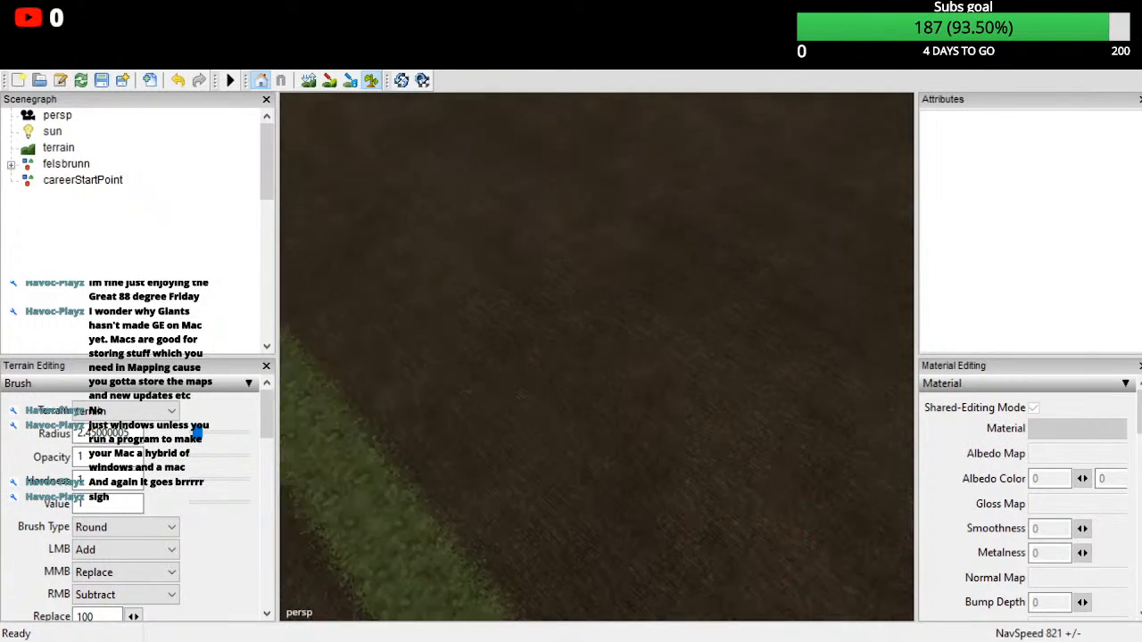
# Step: Smooth the inner edge of the field strip at its bend
pyautogui.scroll(-1, 1106, 589)
pyautogui.keyDown('alt'); pyautogui.moveTo(1106, 584); pyautogui.dragTo(1133, 446); pyautogui.keyUp('alt')
pyautogui.scroll(-3, 1133, 446)
pyautogui.scroll(-3, 596, 357)
pyautogui.scroll(8, 992, 571)
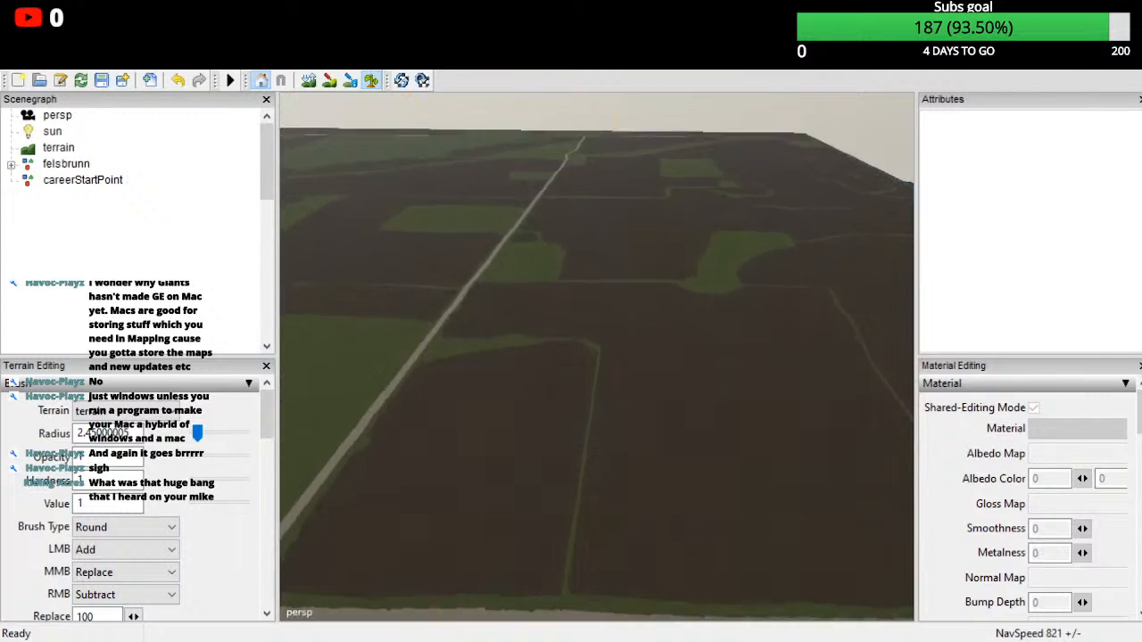
pyautogui.moveTo(834, 549); pyautogui.dragTo(822, 453)
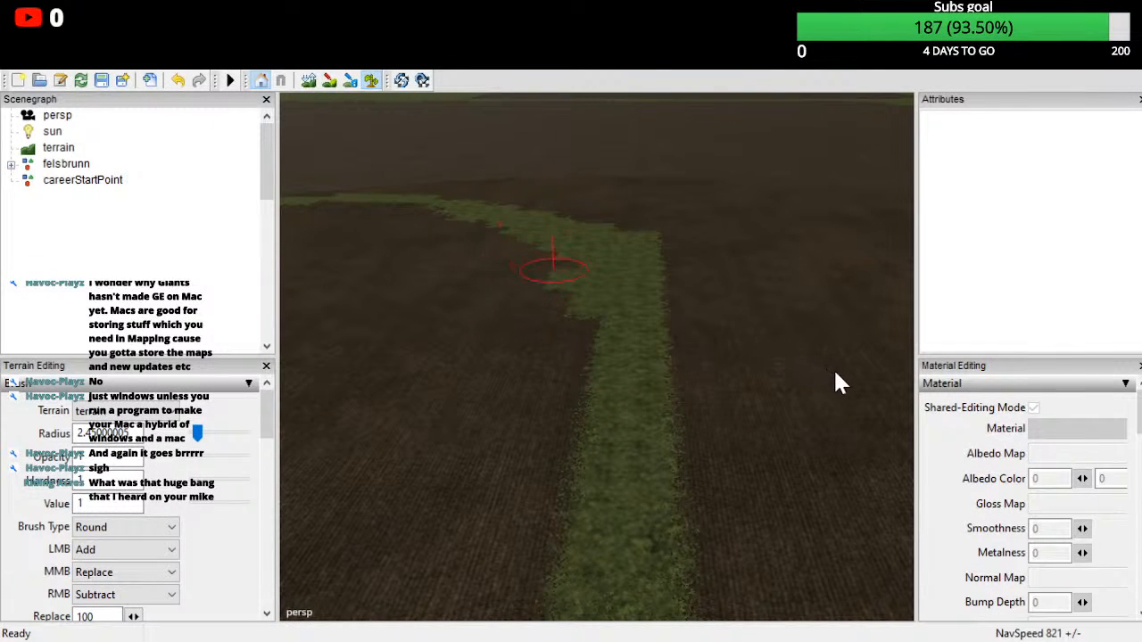
# Step: Clean up the verge corner where the wide grass band meets the road
pyautogui.scroll(-6, 857, 451)
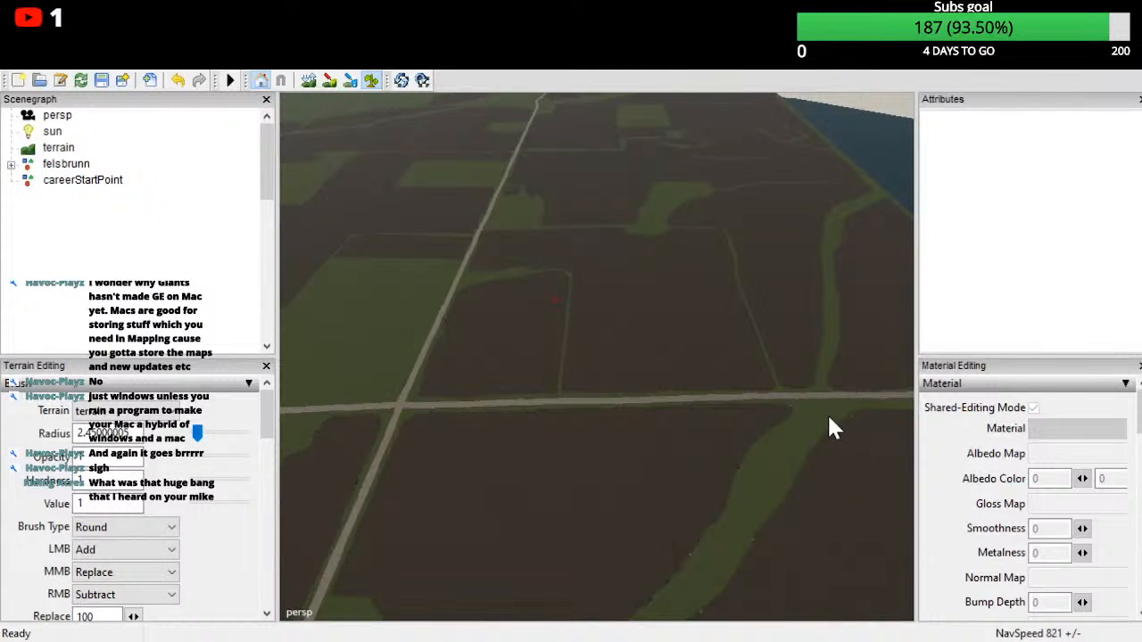
pyautogui.scroll(6, 820, 500)
pyautogui.keyDown('alt'); pyautogui.moveTo(889, 419); pyautogui.dragTo(969, 506); pyautogui.keyUp('alt')
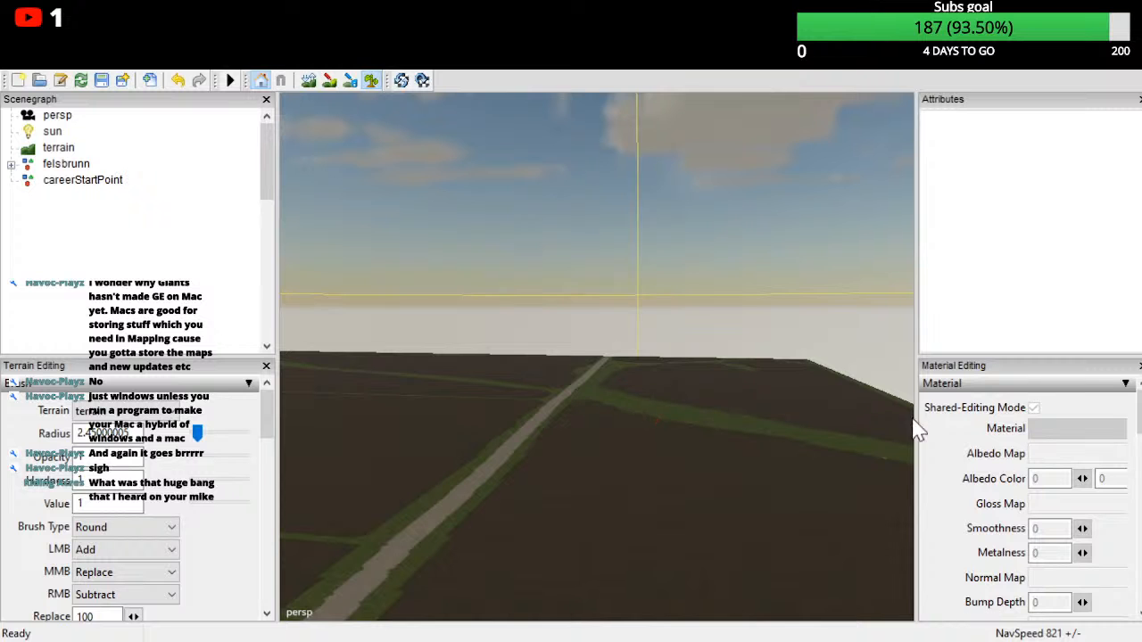
pyautogui.keyDown('alt'); pyautogui.moveTo(935, 606); pyautogui.dragTo(774, 460); pyautogui.keyUp('alt')
pyautogui.keyDown('alt'); pyautogui.moveTo(1141, 641); pyautogui.dragTo(918, 619); pyautogui.keyUp('alt')
pyautogui.scroll(6, 981, 576)
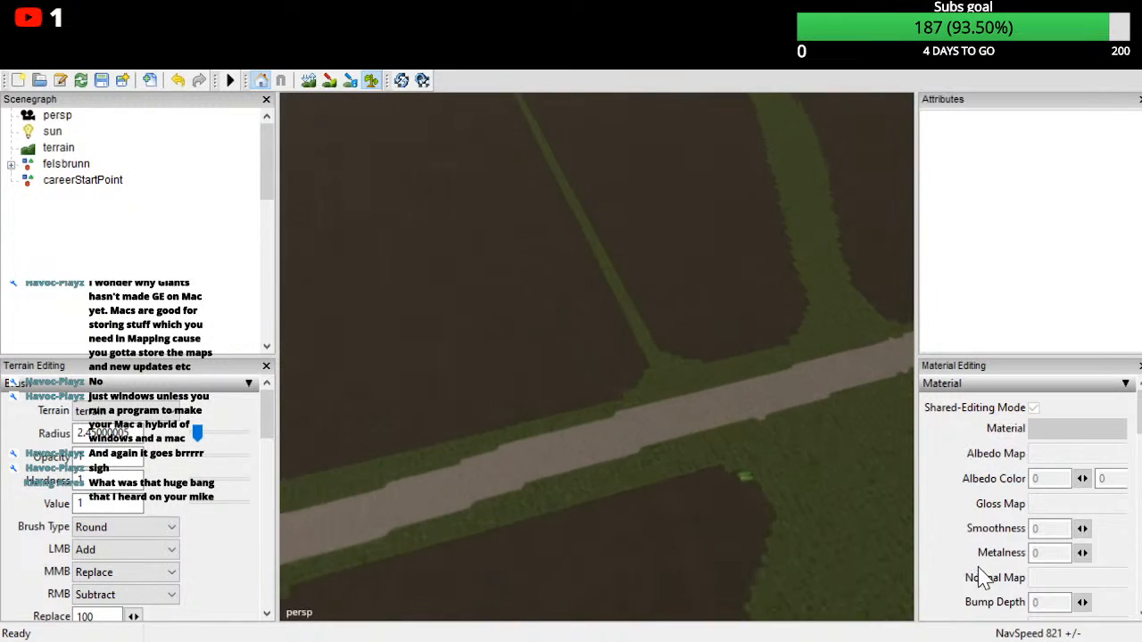
pyautogui.keyDown('alt'); pyautogui.moveTo(998, 563); pyautogui.dragTo(1120, 632); pyautogui.keyUp('alt')
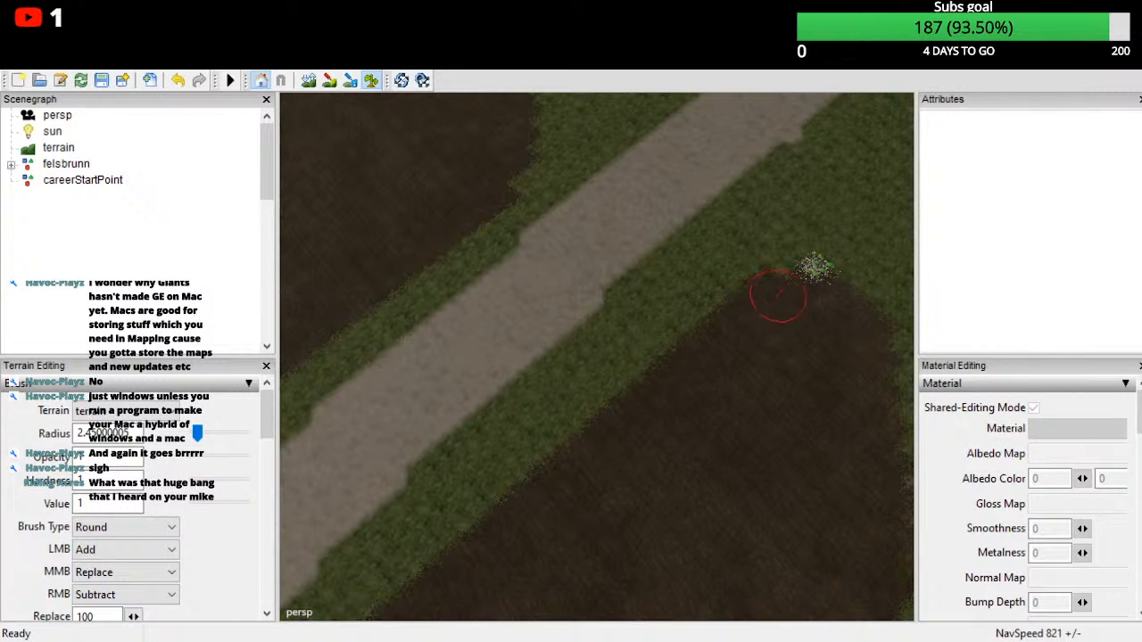
pyautogui.keyDown('alt'); pyautogui.moveTo(1141, 486); pyautogui.dragTo(1092, 543); pyautogui.keyUp('alt')
# Step: Trim the bulging field-side edge of the road's grass verge on the thin strips' side
pyautogui.scroll(-8, 1093, 542)
pyautogui.keyDown('alt'); pyautogui.moveTo(941, 327); pyautogui.dragTo(1003, 347); pyautogui.keyUp('alt')
pyautogui.keyDown('alt'); pyautogui.moveTo(914, 462); pyautogui.dragTo(803, 462); pyautogui.keyUp('alt')
pyautogui.scroll(4, 1085, 329)
pyautogui.scroll(4, 861, 408)
pyautogui.keyDown('alt'); pyautogui.moveTo(860, 410); pyautogui.dragTo(1130, 401); pyautogui.keyUp('alt')
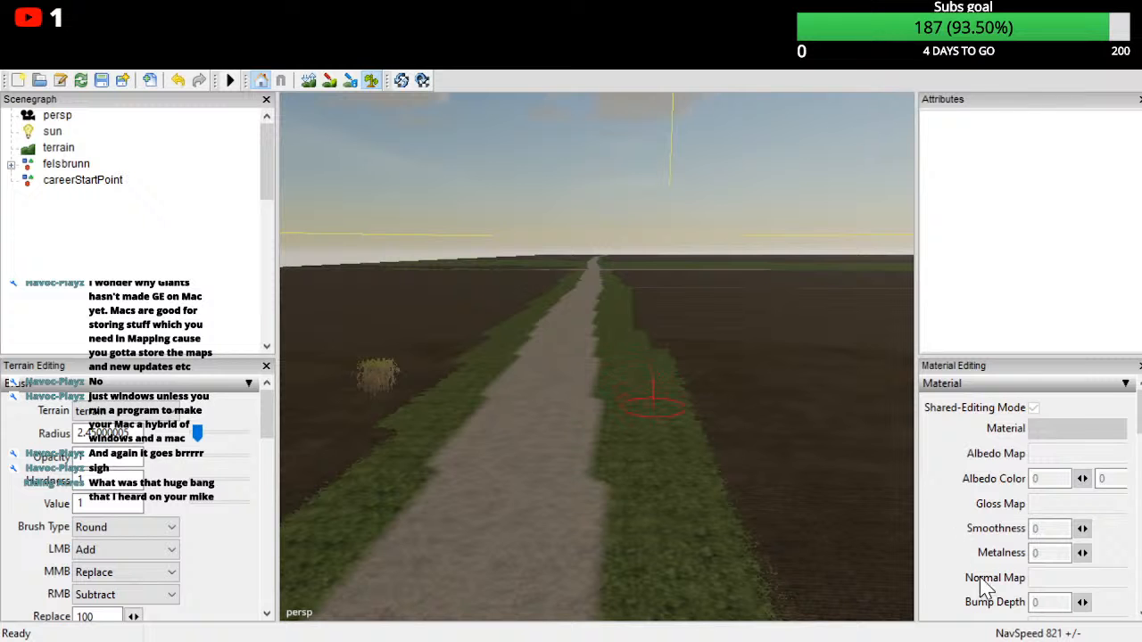
# Step: Continue narrowing the same roadside verge to an even width farther along the road
pyautogui.keyDown('alt'); pyautogui.moveTo(942, 441); pyautogui.dragTo(987, 589); pyautogui.keyUp('alt')
pyautogui.scroll(-4, 972, 633)
pyautogui.keyDown('alt'); pyautogui.moveTo(961, 630); pyautogui.dragTo(928, 503); pyautogui.keyUp('alt')
pyautogui.scroll(5, 963, 638)
pyautogui.scroll(2, 928, 503)
pyautogui.keyDown('alt'); pyautogui.moveTo(934, 582); pyautogui.dragTo(921, 451); pyautogui.keyUp('alt')
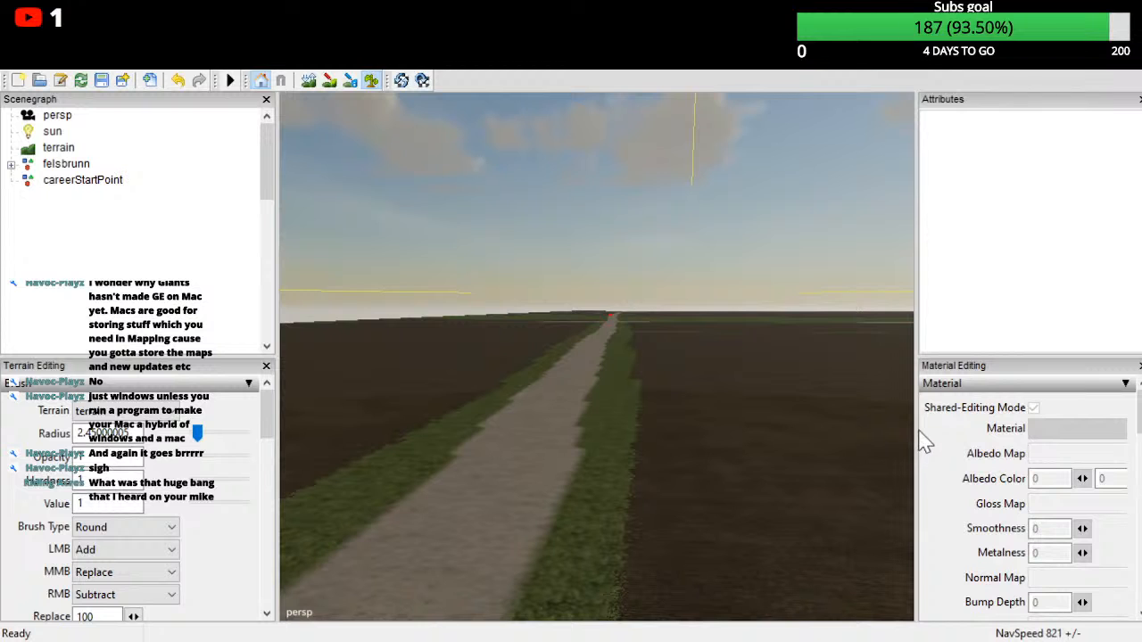
pyautogui.scroll(1, 937, 476)
pyautogui.keyDown('alt'); pyautogui.moveTo(946, 487); pyautogui.dragTo(950, 493); pyautogui.keyUp('alt')
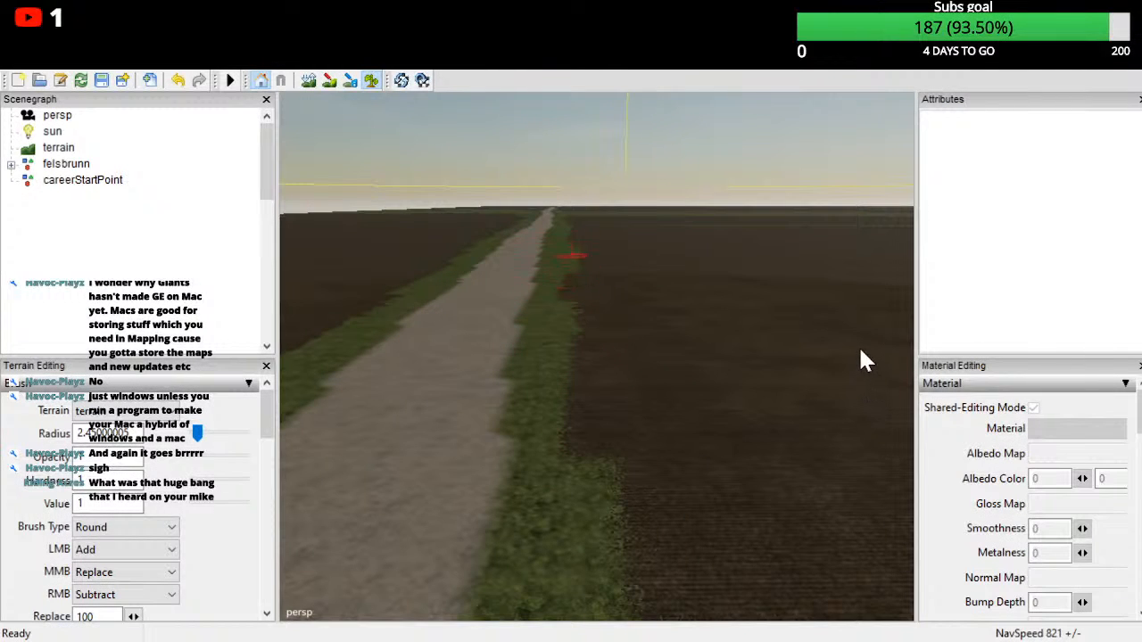
# Step: Remove the stepped grass bulges from the verge on the stretch approaching the next thin strip
pyautogui.moveTo(894, 542)
pyautogui.keyDown('alt'); pyautogui.mouseDown()
pyautogui.moveTo(881, 417)
pyautogui.moveTo(871, 560)
pyautogui.moveTo(913, 554)
pyautogui.moveTo(896, 517)
pyautogui.mouseUp(); pyautogui.keyUp('alt')
pyautogui.scroll(3, 882, 407)
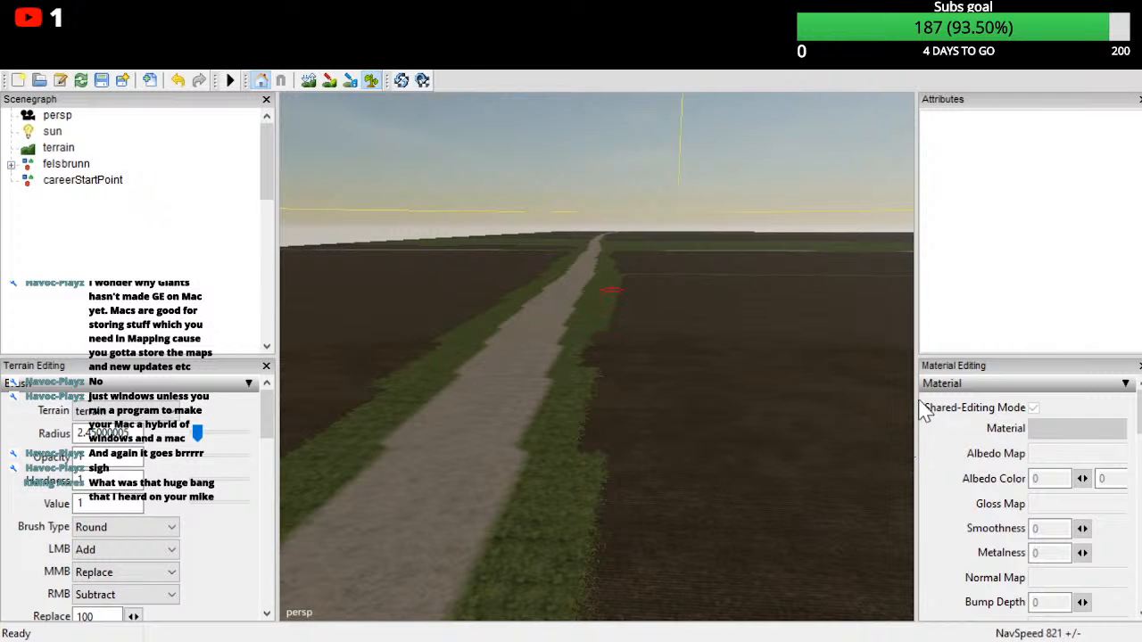
pyautogui.scroll(3, 946, 481)
pyautogui.moveTo(930, 585)
pyautogui.keyDown('alt'); pyautogui.mouseDown()
pyautogui.moveTo(947, 480)
pyautogui.moveTo(927, 546)
pyautogui.moveTo(926, 635)
pyautogui.mouseUp(); pyautogui.keyUp('alt')
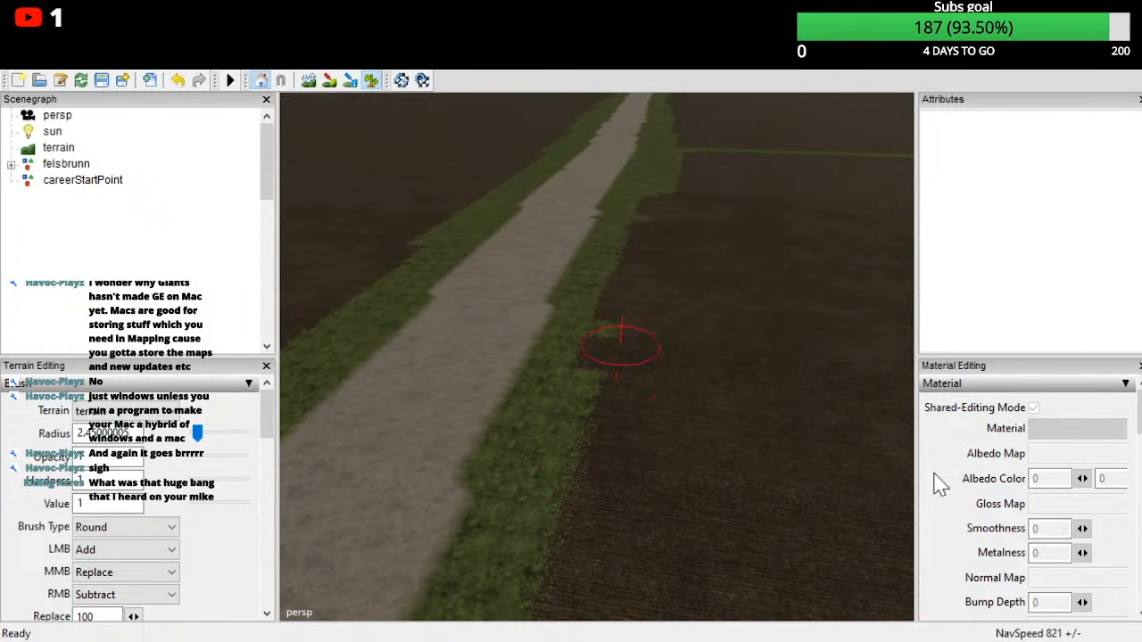
pyautogui.moveTo(924, 483)
pyautogui.keyDown('alt'); pyautogui.mouseDown()
pyautogui.moveTo(945, 484)
pyautogui.moveTo(974, 412)
pyautogui.mouseUp(); pyautogui.keyUp('alt')
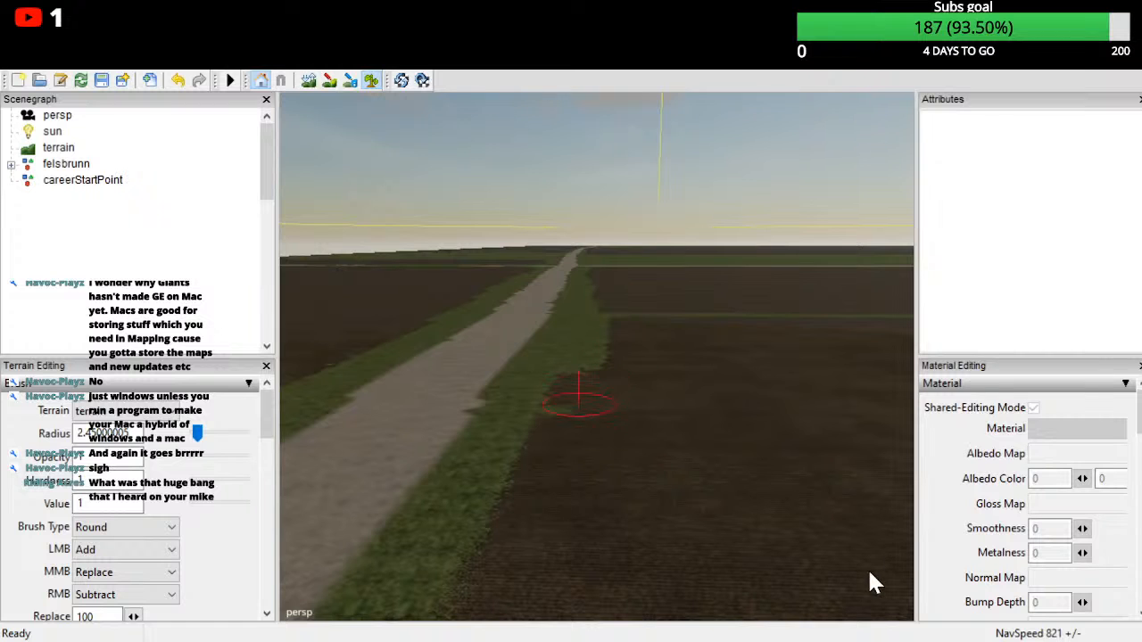
# Step: Straighten the last protruding section of the verge up to its junction with the thin strip
pyautogui.keyDown('alt'); pyautogui.moveTo(854, 604); pyautogui.dragTo(863, 641); pyautogui.keyUp('alt')
pyautogui.scroll(4, 859, 521)
pyautogui.scroll(3, 934, 566)
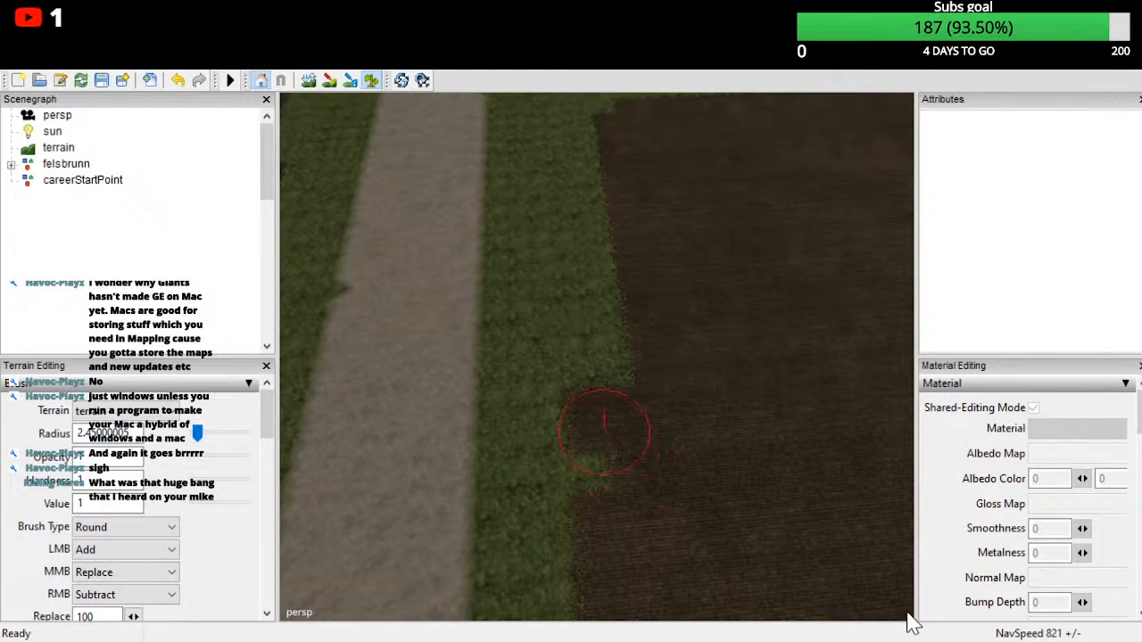
pyautogui.moveTo(881, 359); pyautogui.dragTo(865, 166)
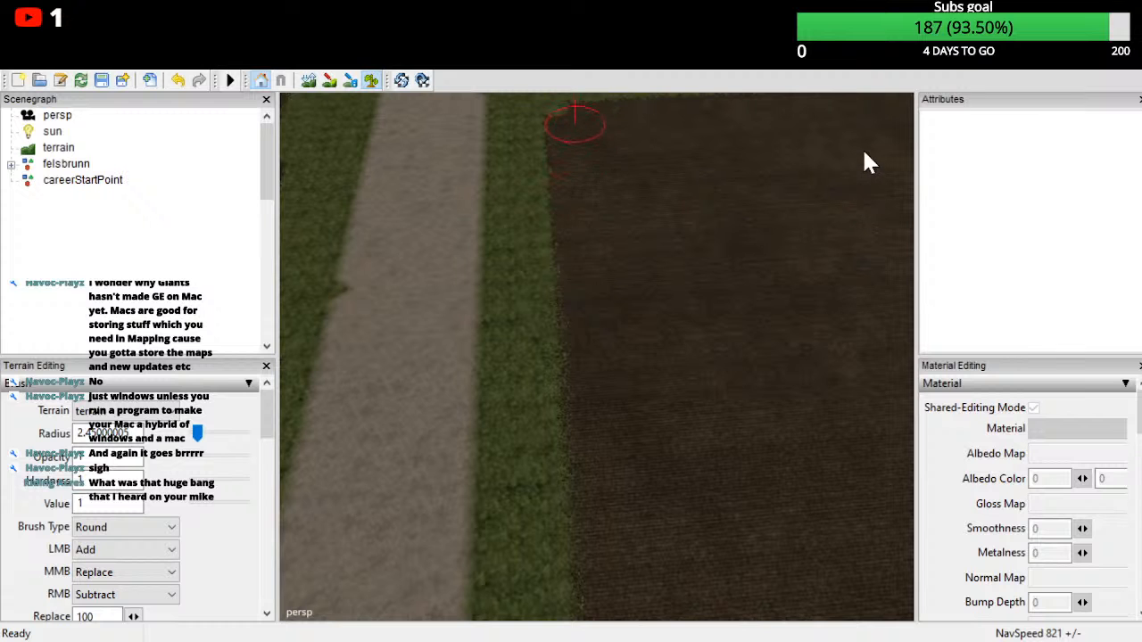
# Step: Trim the stepped field-side edge of the roadside grass verge beside its junction with the thin field-dividing strip
pyautogui.scroll(-10, 865, 162)
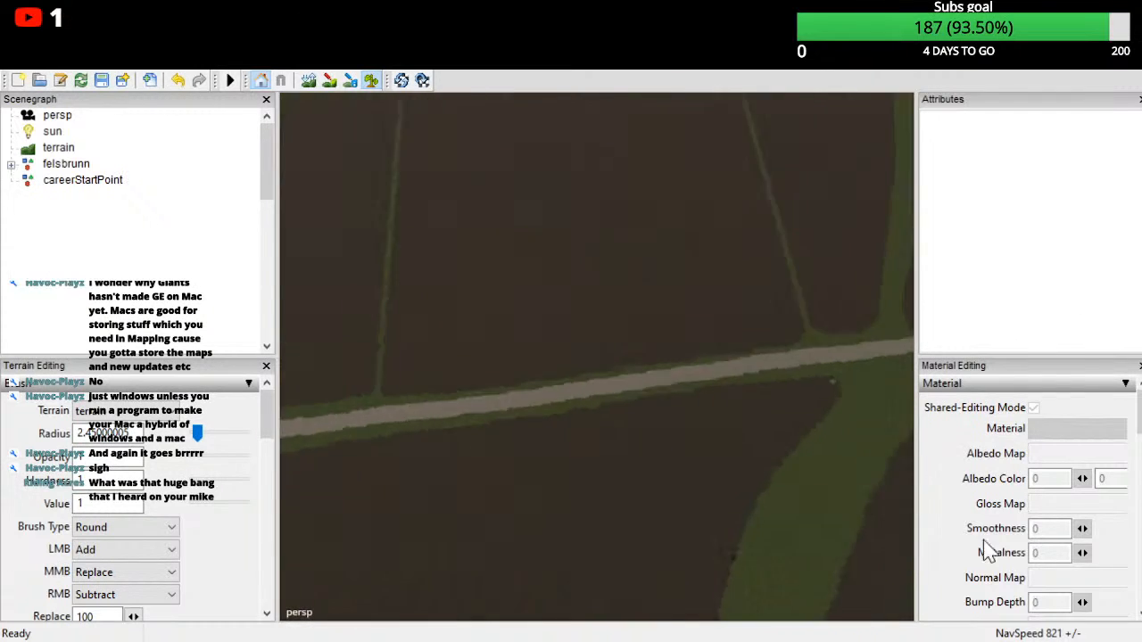
pyautogui.scroll(-3, 984, 632)
pyautogui.keyDown('alt'); pyautogui.moveTo(974, 609); pyautogui.dragTo(856, 553); pyautogui.keyUp('alt')
pyautogui.scroll(10, 951, 479)
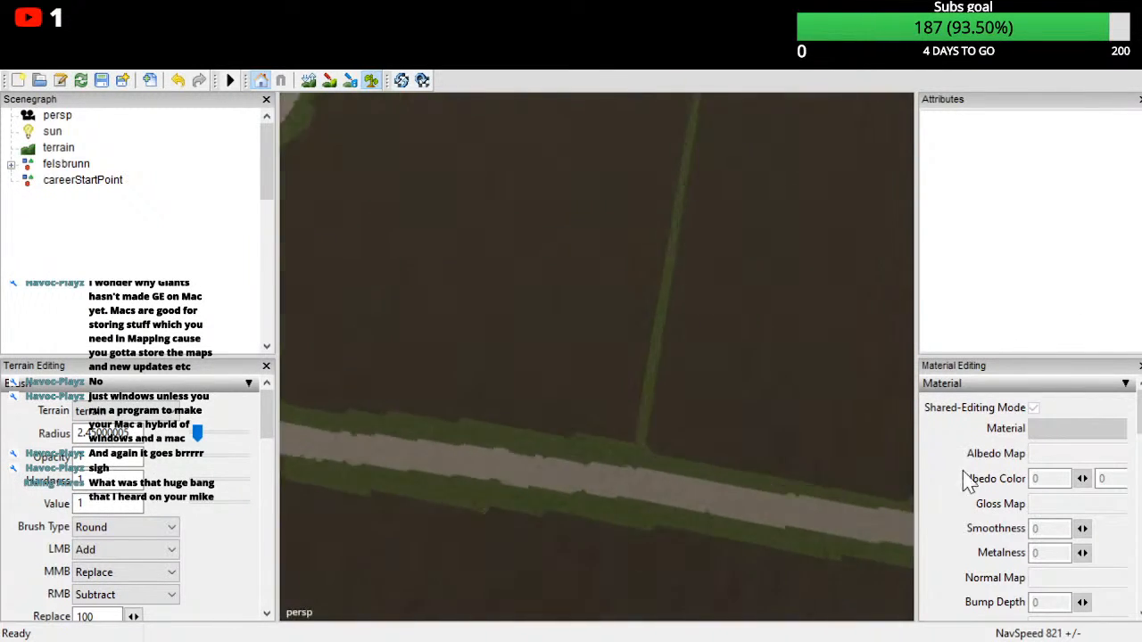
pyautogui.keyDown('alt'); pyautogui.moveTo(994, 485); pyautogui.dragTo(624, 379); pyautogui.keyUp('alt')
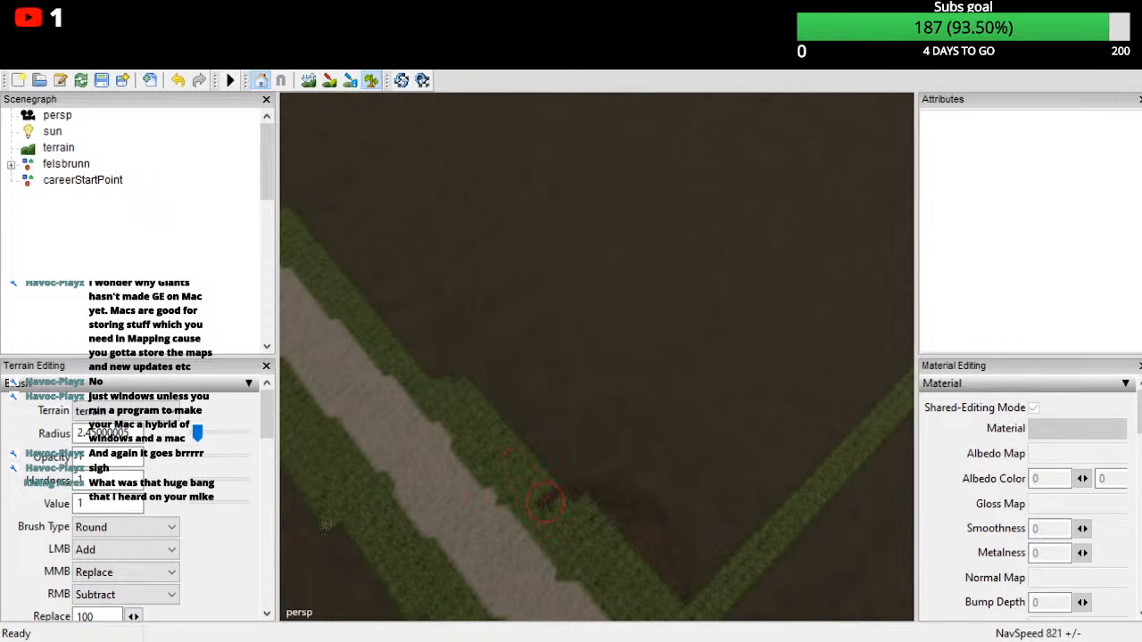
pyautogui.keyDown('alt'); pyautogui.moveTo(711, 618); pyautogui.dragTo(782, 635); pyautogui.keyUp('alt')
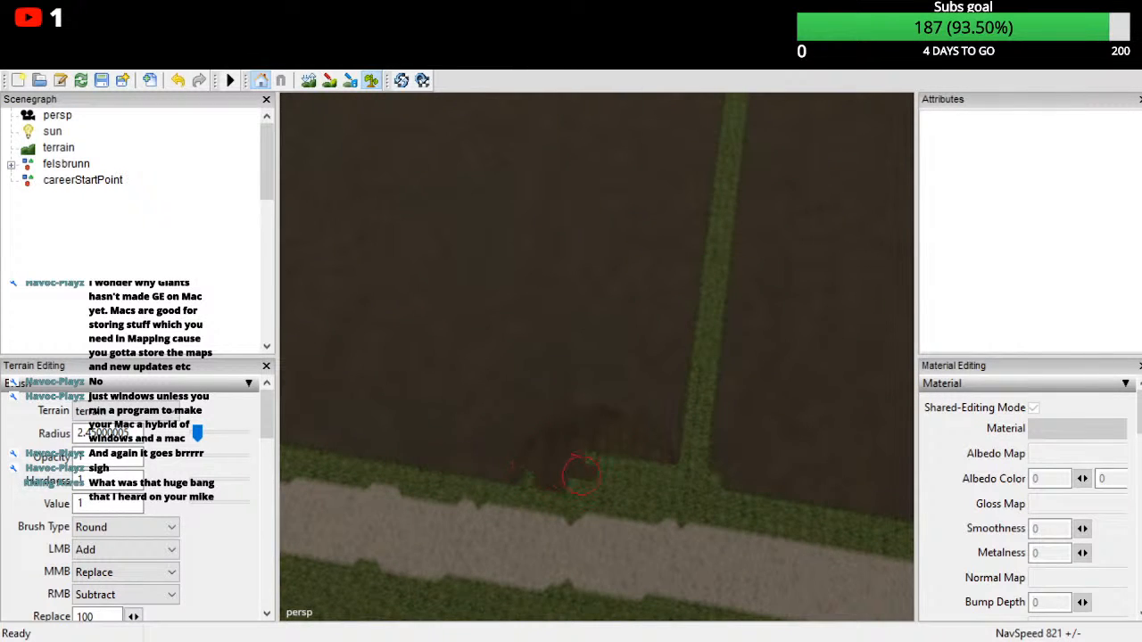
pyautogui.moveTo(573, 473); pyautogui.dragTo(637, 477)
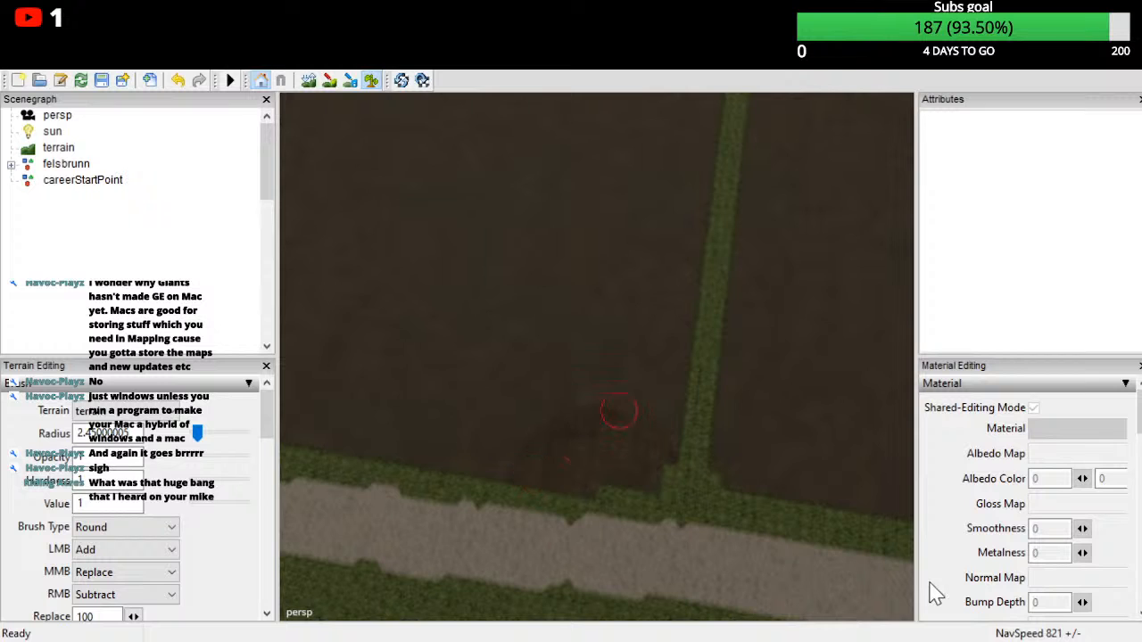
# Step: Narrow the grass verge to an even width along the road leading up to the crossroads
pyautogui.scroll(-6, 611, 422)
pyautogui.keyDown('alt'); pyautogui.moveTo(611, 422); pyautogui.dragTo(502, 448); pyautogui.keyUp('alt')
pyautogui.scroll(4, 543, 405)
pyautogui.keyDown('alt'); pyautogui.moveTo(543, 405); pyautogui.dragTo(595, 361); pyautogui.keyUp('alt')
pyautogui.scroll(3, 535, 428)
pyautogui.keyDown('alt'); pyautogui.moveTo(643, 470); pyautogui.dragTo(920, 612); pyautogui.keyUp('alt')
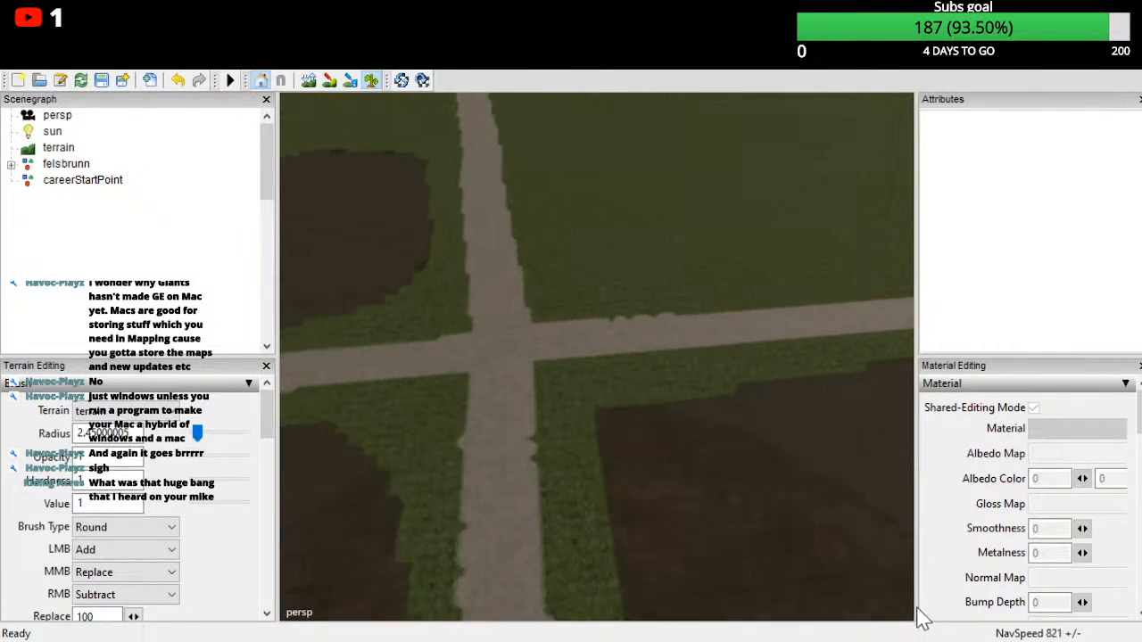
pyautogui.scroll(6, 921, 599)
pyautogui.keyDown('alt'); pyautogui.moveTo(624, 526); pyautogui.dragTo(964, 641); pyautogui.keyUp('alt')
pyautogui.scroll(3, 874, 634)
pyautogui.scroll(-2, 963, 641)
pyautogui.keyDown('alt'); pyautogui.moveTo(838, 641); pyautogui.dragTo(835, 514); pyautogui.keyUp('alt')
pyautogui.scroll(3, 866, 581)
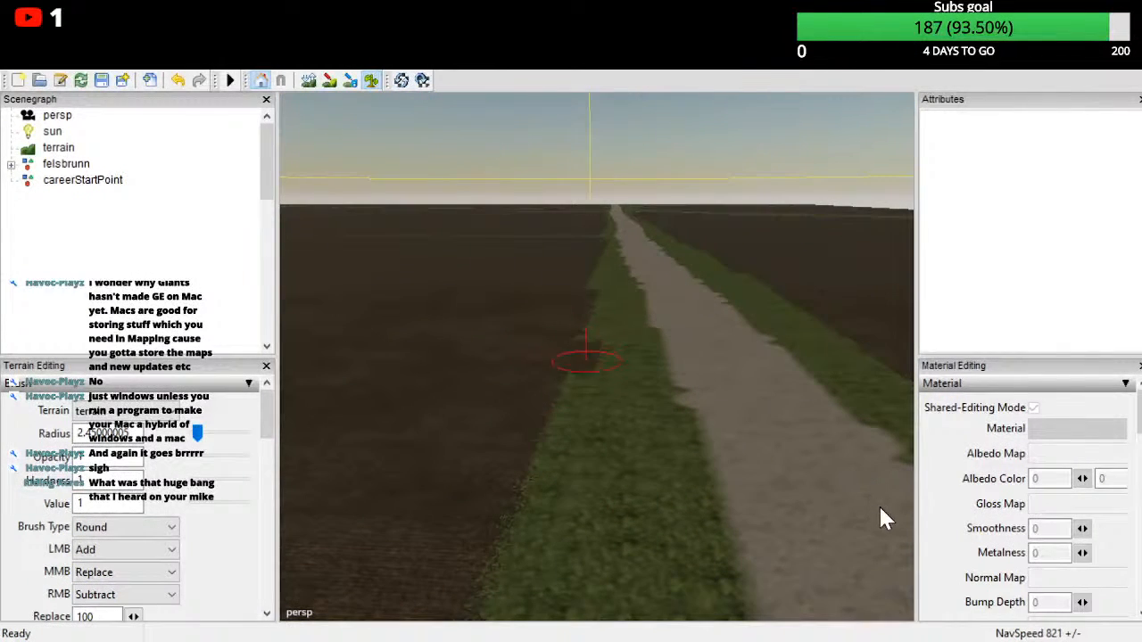
pyautogui.scroll(4, 839, 513)
pyautogui.scroll(-5, 838, 517)
pyautogui.moveTo(860, 537)
pyautogui.mouseDown()
pyautogui.moveTo(823, 563)
pyautogui.moveTo(478, 504)
pyautogui.mouseUp()
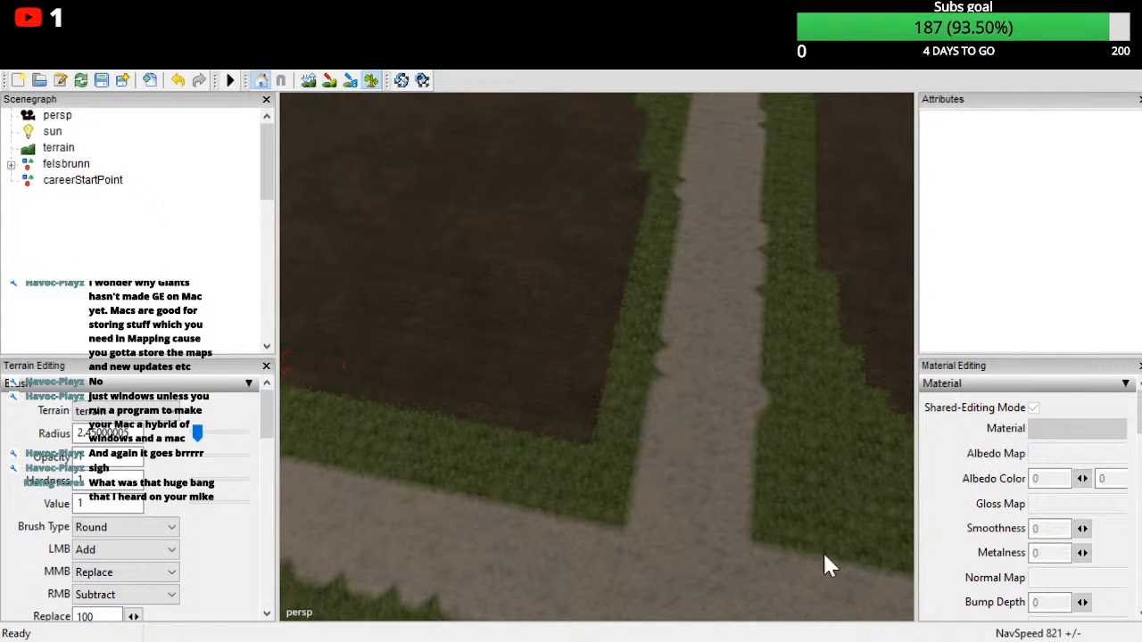
# Step: Trim the verges on both sides of the field corner at the crossroads to form a sharp corner
pyautogui.keyDown('alt'); pyautogui.moveTo(842, 559); pyautogui.dragTo(695, 499); pyautogui.keyUp('alt')
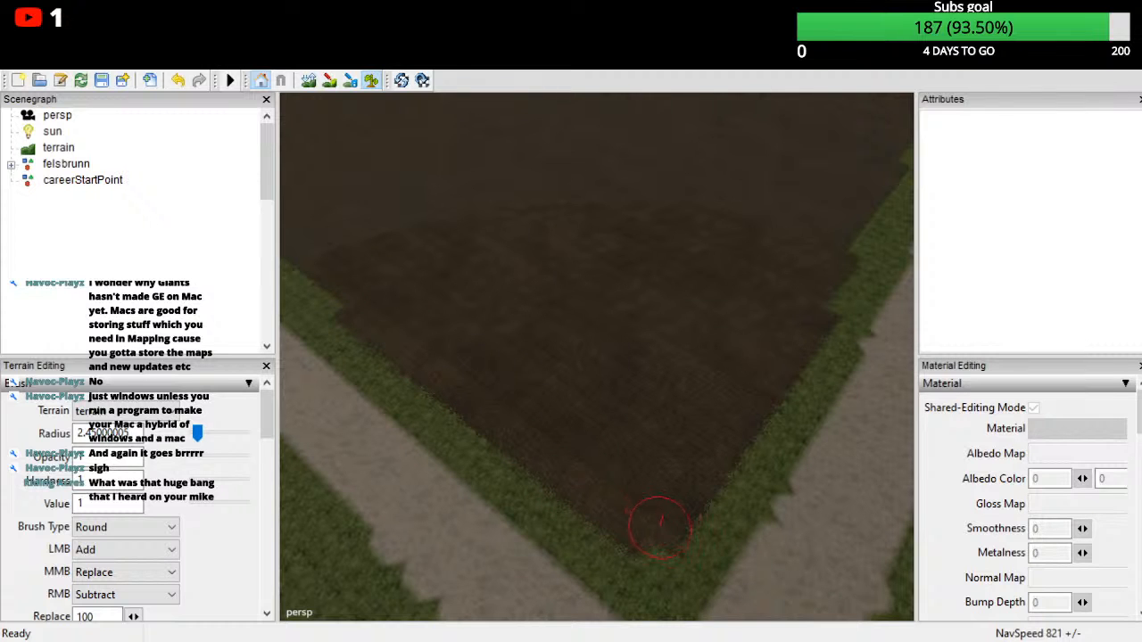
pyautogui.moveTo(661, 529)
pyautogui.keyDown('alt'); pyautogui.mouseDown()
pyautogui.moveTo(805, 628)
pyautogui.moveTo(986, 603)
pyautogui.moveTo(992, 589)
pyautogui.moveTo(868, 620)
pyautogui.moveTo(854, 606)
pyautogui.mouseUp(); pyautogui.keyUp('alt')
pyautogui.scroll(2, 992, 588)
pyautogui.moveTo(757, 323)
pyautogui.mouseDown()
pyautogui.moveTo(801, 640)
pyautogui.moveTo(724, 515)
pyautogui.moveTo(739, 506)
pyautogui.mouseUp()
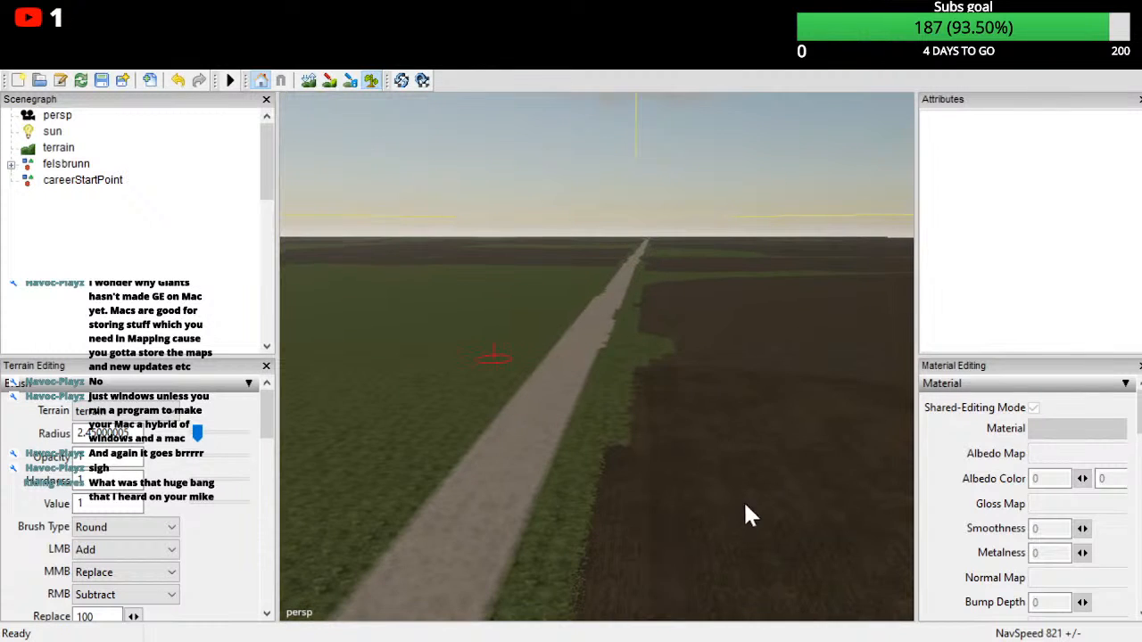
# Step: Trim the bulging verge on the road stretch opposite the large grass field, undoing the last strokes
pyautogui.moveTo(971, 548)
pyautogui.mouseDown()
pyautogui.moveTo(975, 635)
pyautogui.moveTo(1030, 594)
pyautogui.moveTo(1039, 550)
pyautogui.mouseUp()
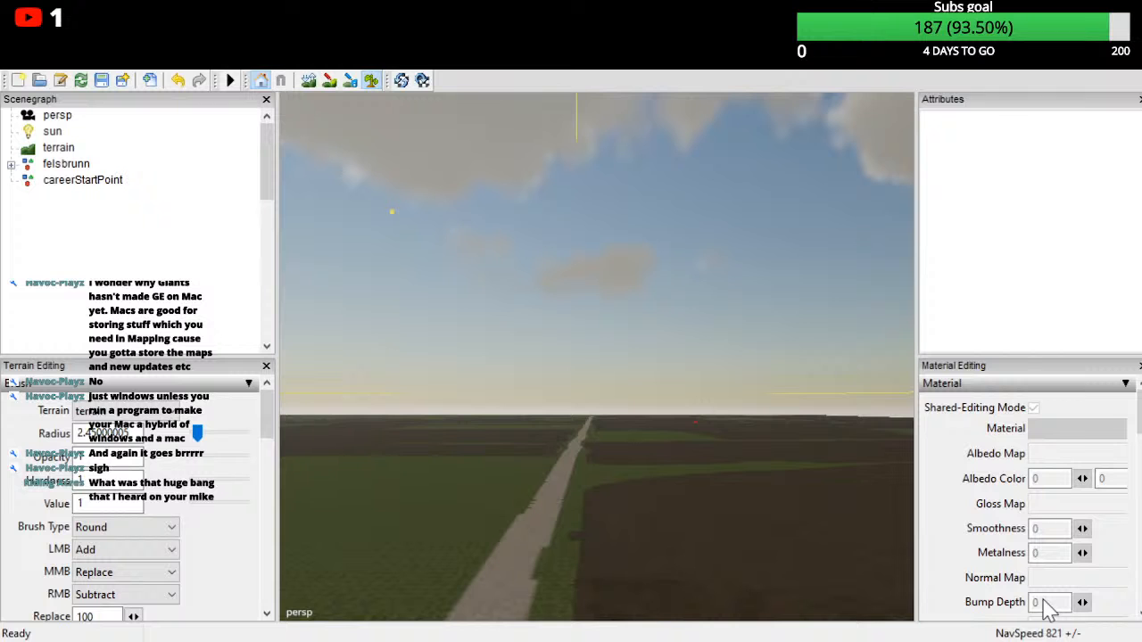
pyautogui.moveTo(898, 596)
pyautogui.keyDown('alt'); pyautogui.mouseDown()
pyautogui.moveTo(919, 638)
pyautogui.moveTo(899, 504)
pyautogui.mouseUp(); pyautogui.keyUp('alt')
pyautogui.moveTo(599, 376); pyautogui.dragTo(604, 498)
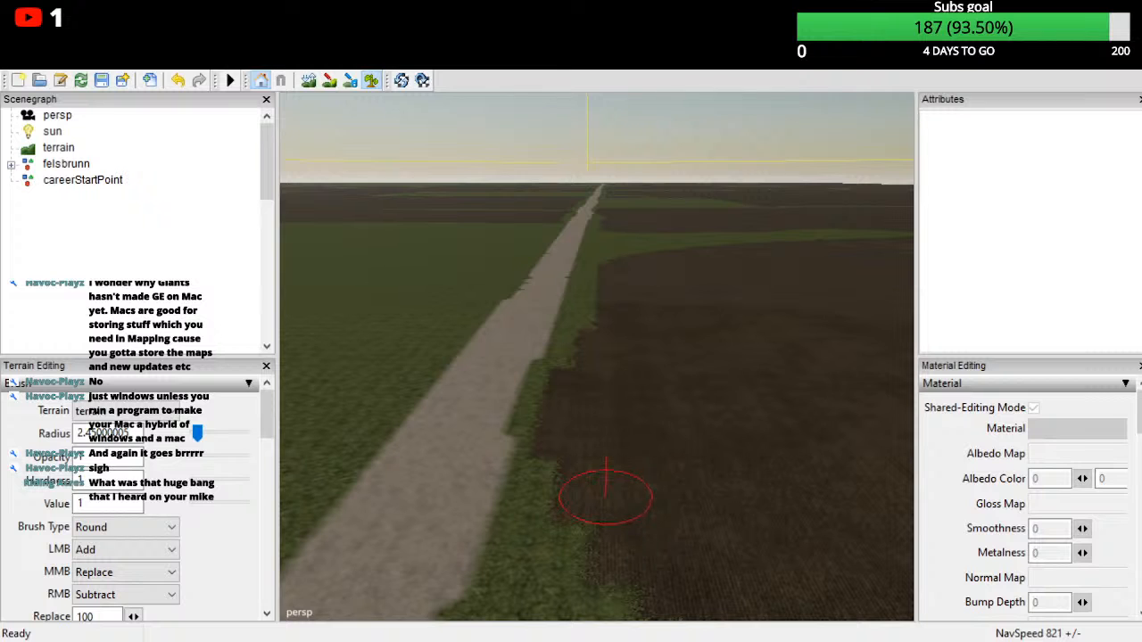
pyautogui.hotkey('ctrl', 'z')
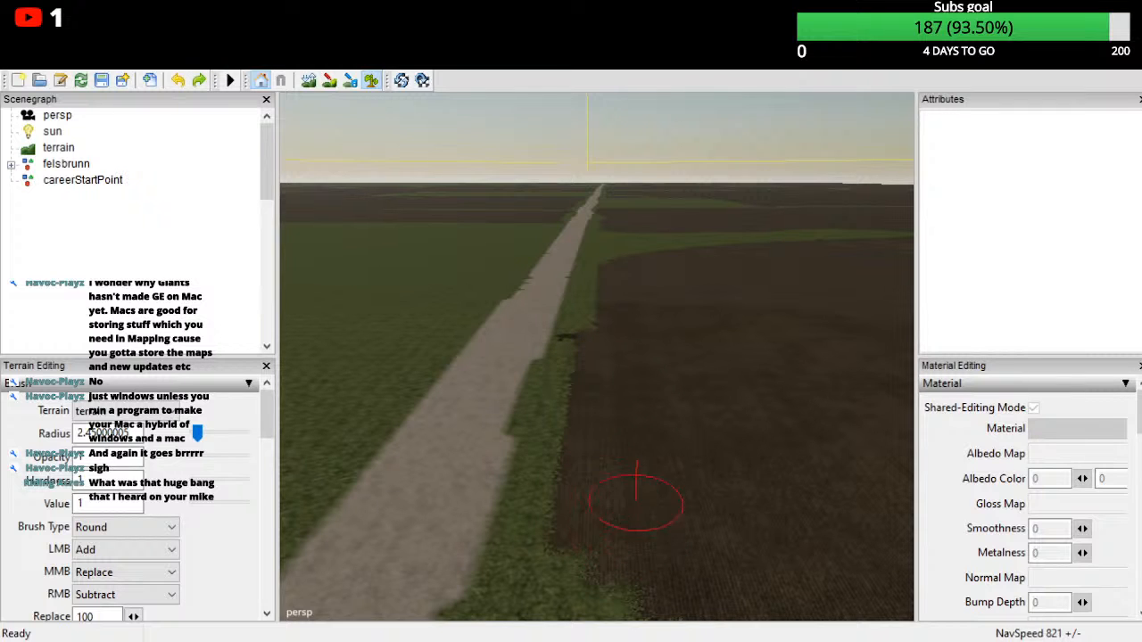
pyautogui.moveTo(632, 486)
pyautogui.keyDown('alt'); pyautogui.mouseDown()
pyautogui.moveTo(628, 424)
pyautogui.moveTo(613, 487)
pyautogui.mouseUp(); pyautogui.keyUp('alt')
pyautogui.hotkey('ctrl', 'z')
# Step: Trim the curved edge of the grass area where the wide band meets the road
pyautogui.moveTo(526, 473)
pyautogui.keyDown('alt'); pyautogui.mouseDown()
pyautogui.moveTo(605, 419)
pyautogui.moveTo(577, 228)
pyautogui.moveTo(670, 337)
pyautogui.moveTo(710, 421)
pyautogui.moveTo(957, 632)
pyautogui.moveTo(986, 542)
pyautogui.moveTo(915, 623)
pyautogui.moveTo(865, 562)
pyautogui.mouseUp(); pyautogui.keyUp('alt')
pyautogui.scroll(-5, 578, 176)
pyautogui.scroll(-5, 745, 446)
pyautogui.scroll(-4, 745, 446)
pyautogui.scroll(5, 985, 542)
pyautogui.scroll(4, 866, 562)
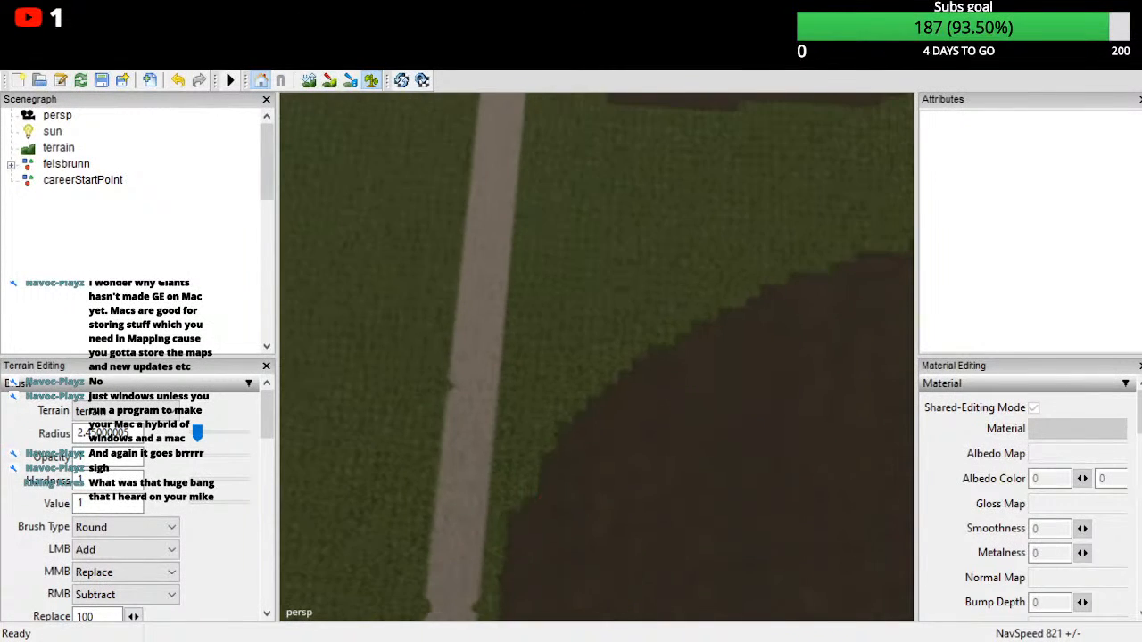
pyautogui.moveTo(570, 437)
pyautogui.mouseDown()
pyautogui.moveTo(532, 486)
pyautogui.moveTo(600, 500)
pyautogui.moveTo(630, 441)
pyautogui.mouseUp()
pyautogui.scroll(-3, 565, 505)
pyautogui.moveTo(943, 621)
pyautogui.keyDown('alt'); pyautogui.mouseDown()
pyautogui.moveTo(977, 455)
pyautogui.moveTo(1061, 512)
pyautogui.moveTo(1139, 517)
pyautogui.mouseUp(); pyautogui.keyUp('alt')
pyautogui.scroll(2, 977, 454)
pyautogui.scroll(-2, 977, 457)
pyautogui.scroll(3, 1139, 517)
pyautogui.scroll(-3, 612, 553)
pyautogui.moveTo(612, 553)
pyautogui.keyDown('alt'); pyautogui.mouseDown()
pyautogui.moveTo(790, 589)
pyautogui.moveTo(676, 528)
pyautogui.mouseUp(); pyautogui.keyUp('alt')
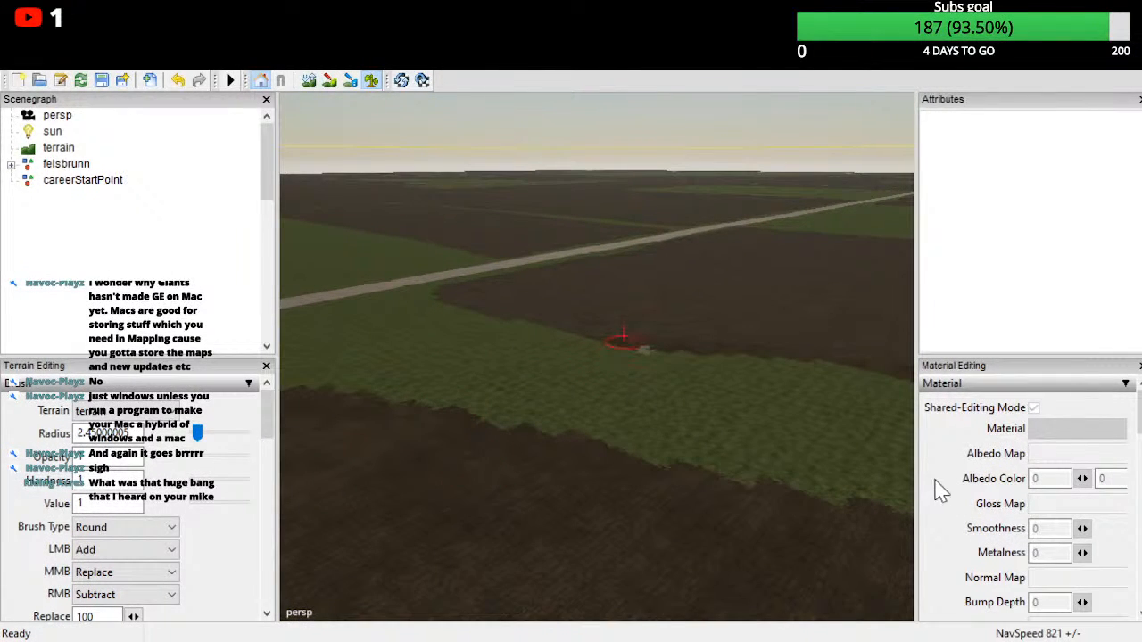
# Step: Try sculpting the terrain near the grass band's edge, undo the strokes and return to foliage painting
pyautogui.click(309, 82)
pyautogui.moveTo(817, 435)
pyautogui.mouseDown()
pyautogui.moveTo(846, 449)
pyautogui.moveTo(887, 428)
pyautogui.moveTo(1101, 454)
pyautogui.moveTo(1008, 437)
pyautogui.moveTo(1129, 442)
pyautogui.moveTo(1141, 471)
pyautogui.moveTo(1141, 451)
pyautogui.moveTo(910, 407)
pyautogui.moveTo(1032, 438)
pyautogui.moveTo(969, 502)
pyautogui.moveTo(964, 475)
pyautogui.mouseUp()
pyautogui.hotkey('ctrl', 'z')
pyautogui.hotkey('ctrl', 'z')
pyautogui.hotkey('ctrl', 'z')
pyautogui.hotkey('ctrl', 'z')
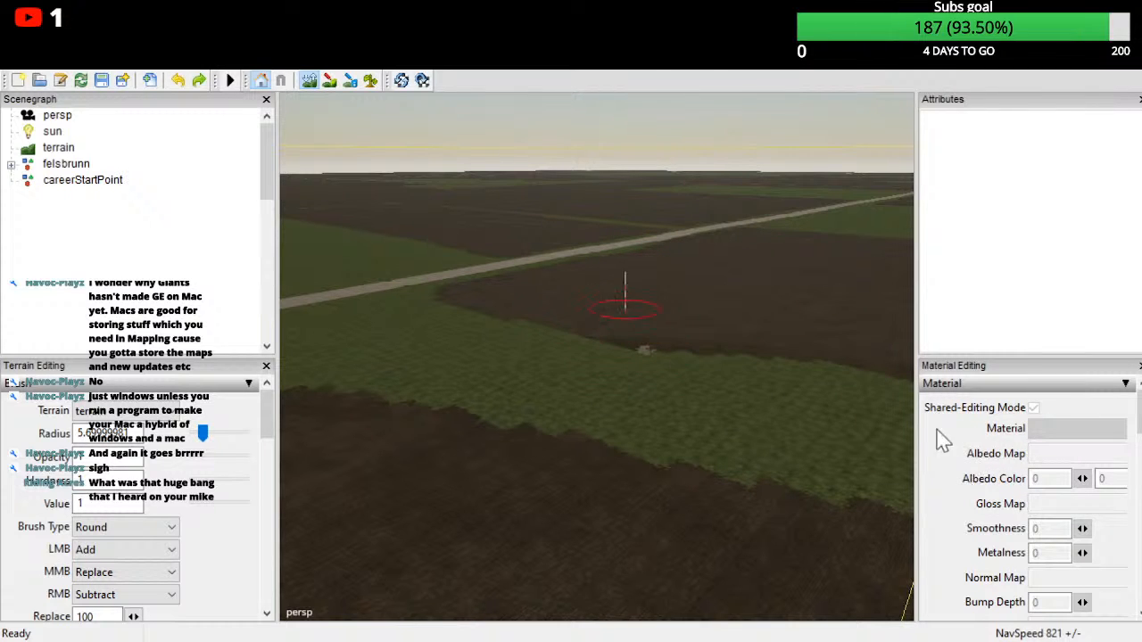
pyautogui.click(370, 81)
# Step: Examine the layout of roads, grass areas and field-dividing strips across the whole map
pyautogui.moveTo(794, 330)
pyautogui.keyDown('alt'); pyautogui.mouseDown()
pyautogui.moveTo(850, 416)
pyautogui.moveTo(829, 464)
pyautogui.mouseUp(); pyautogui.keyUp('alt')
pyautogui.scroll(-5, 554, 463)
pyautogui.keyDown('alt'); pyautogui.moveTo(554, 463); pyautogui.dragTo(499, 508); pyautogui.keyUp('alt')
pyautogui.scroll(5, 816, 556)
pyautogui.keyDown('alt'); pyautogui.moveTo(816, 556); pyautogui.dragTo(1113, 635); pyautogui.keyUp('alt')
pyautogui.scroll(5, 1083, 615)
pyautogui.moveTo(1068, 482)
pyautogui.keyDown('alt'); pyautogui.mouseDown()
pyautogui.moveTo(1008, 530)
pyautogui.moveTo(614, 476)
pyautogui.mouseUp(); pyautogui.keyUp('alt')
pyautogui.keyDown('alt'); pyautogui.moveTo(615, 477); pyautogui.dragTo(957, 536, button='right'); pyautogui.keyUp('alt')
pyautogui.keyDown('alt'); pyautogui.moveTo(901, 513); pyautogui.dragTo(647, 413, button='right'); pyautogui.keyUp('alt')
pyautogui.keyDown('alt'); pyautogui.moveTo(892, 535); pyautogui.dragTo(502, 101, button='right'); pyautogui.keyUp('alt')
pyautogui.keyDown('alt'); pyautogui.moveTo(714, 446); pyautogui.dragTo(959, 477); pyautogui.keyUp('alt')
pyautogui.keyDown('alt'); pyautogui.moveTo(1052, 638); pyautogui.dragTo(1053, 603); pyautogui.keyUp('alt')
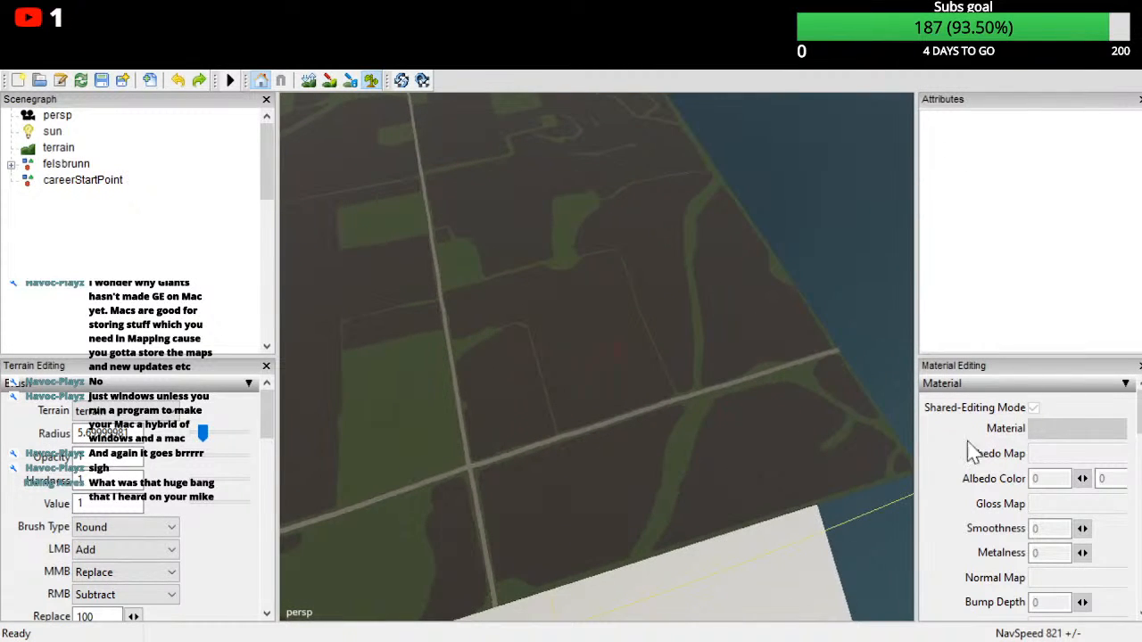
pyautogui.scroll(-8, 1057, 423)
pyautogui.keyDown('alt'); pyautogui.moveTo(1057, 423); pyautogui.dragTo(665, 537); pyautogui.keyUp('alt')
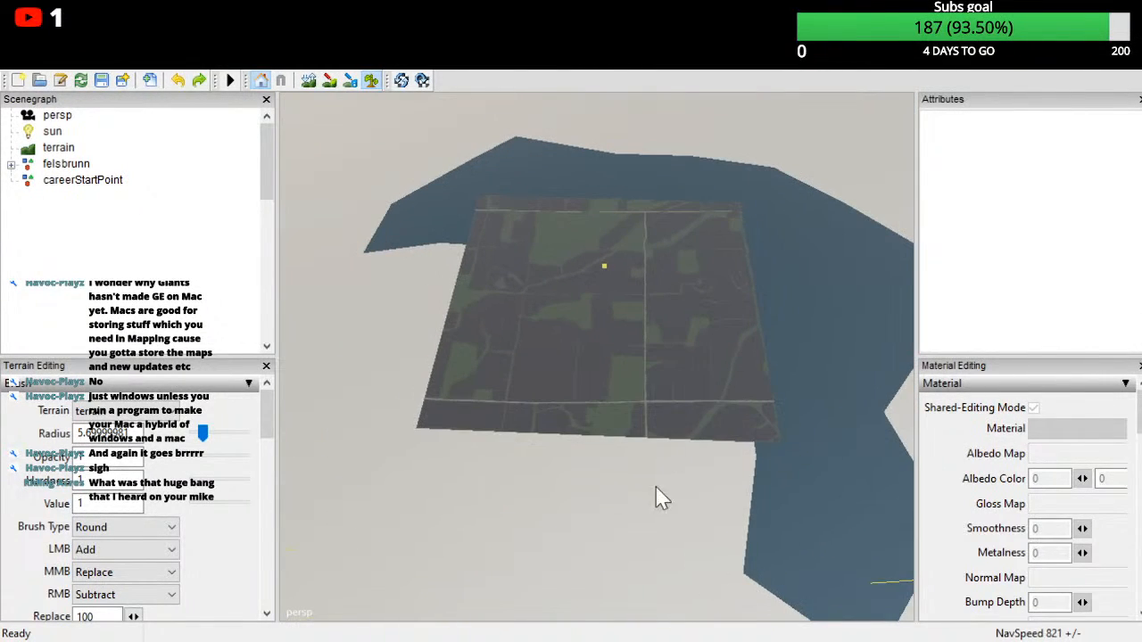
pyautogui.keyDown('alt'); pyautogui.moveTo(1085, 359); pyautogui.dragTo(1020, 592); pyautogui.keyUp('alt')
pyautogui.scroll(4, 1116, 591)
pyautogui.keyDown('alt'); pyautogui.moveTo(1115, 591); pyautogui.dragTo(973, 420); pyautogui.keyUp('alt')
pyautogui.scroll(4, 1126, 385)
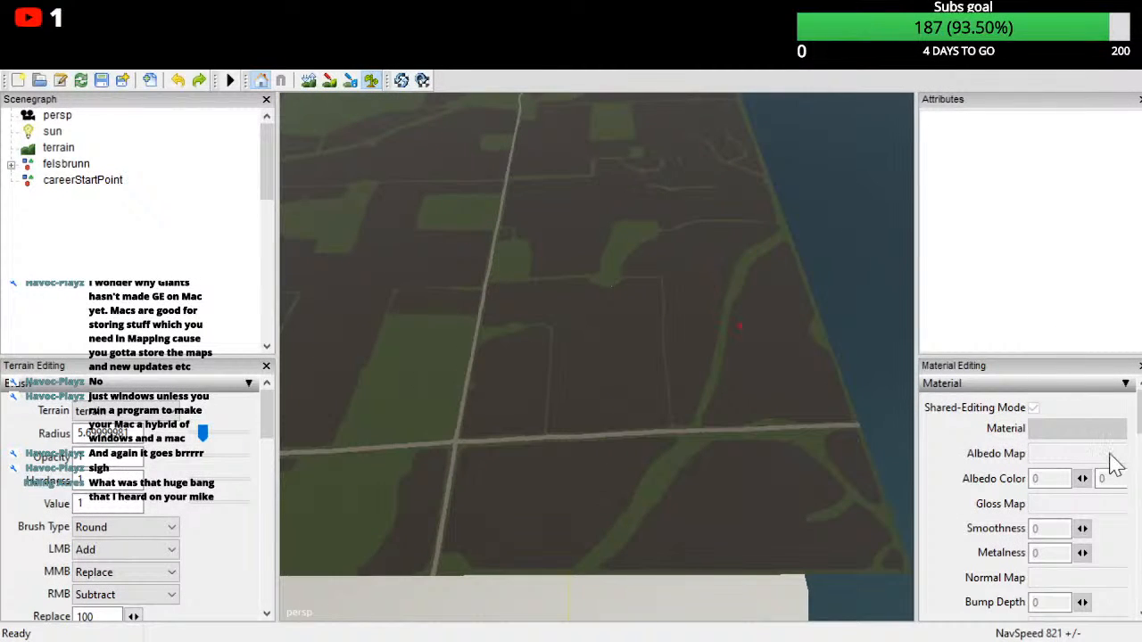
# Step: Save the map
pyautogui.hotkey('ctrl', 's')
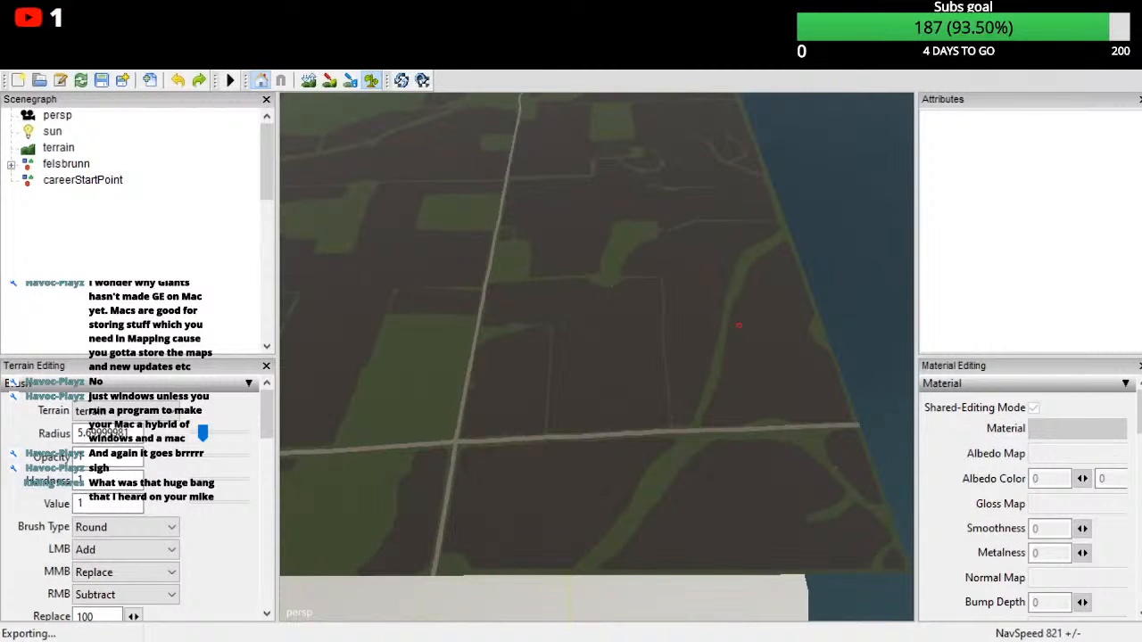